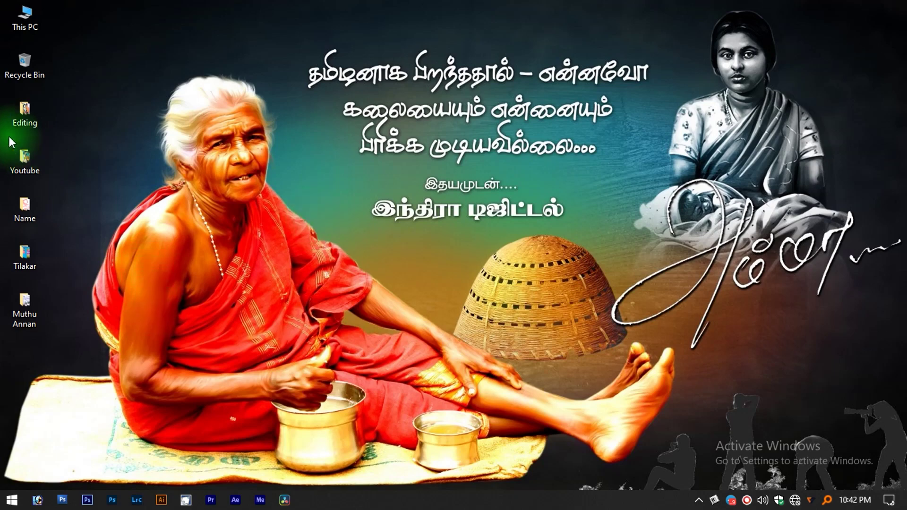
Step: Preview DSC_3463 from the desktop Editing folder, then switch over to Photoshop
{"action": "double_click", "coordinate": [16, 118]}
{"action": "mouse_move", "coordinate": [411, 186]}
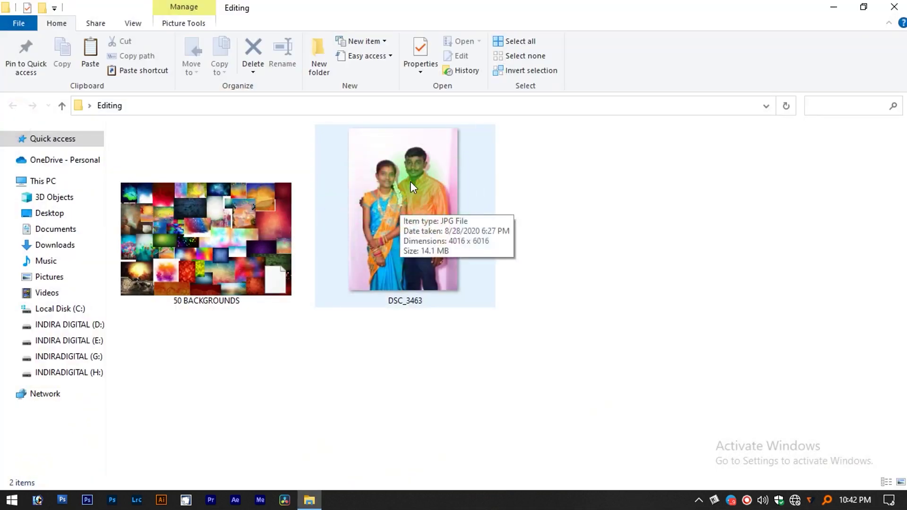
{"action": "double_click", "coordinate": [410, 183]}
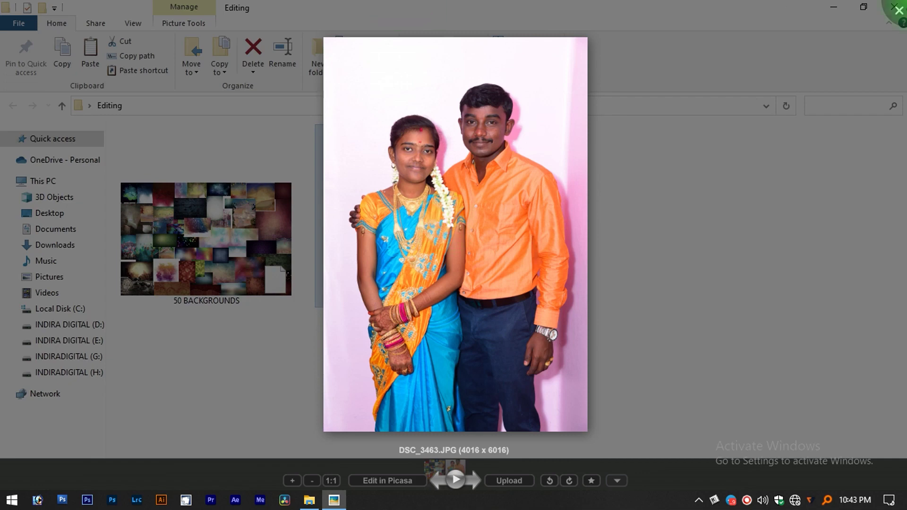
{"action": "left_click", "coordinate": [898, 11]}
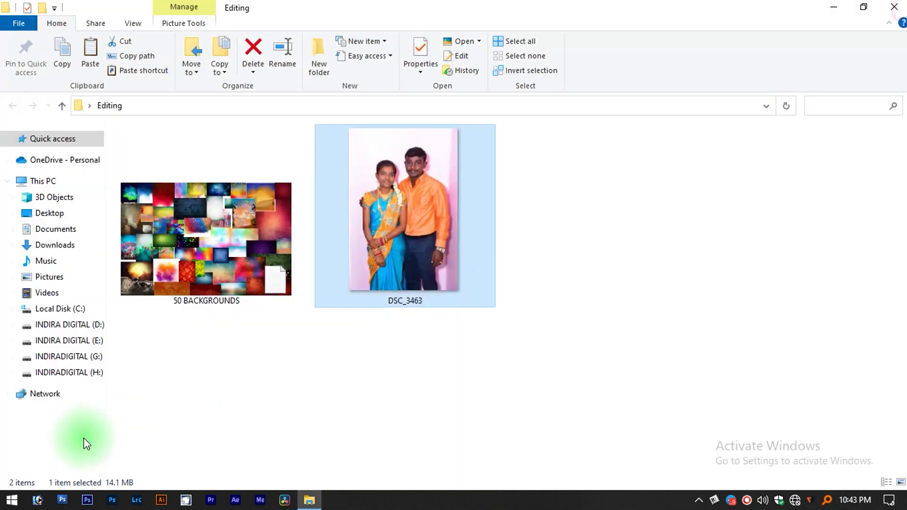
{"action": "left_click", "coordinate": [35, 503]}
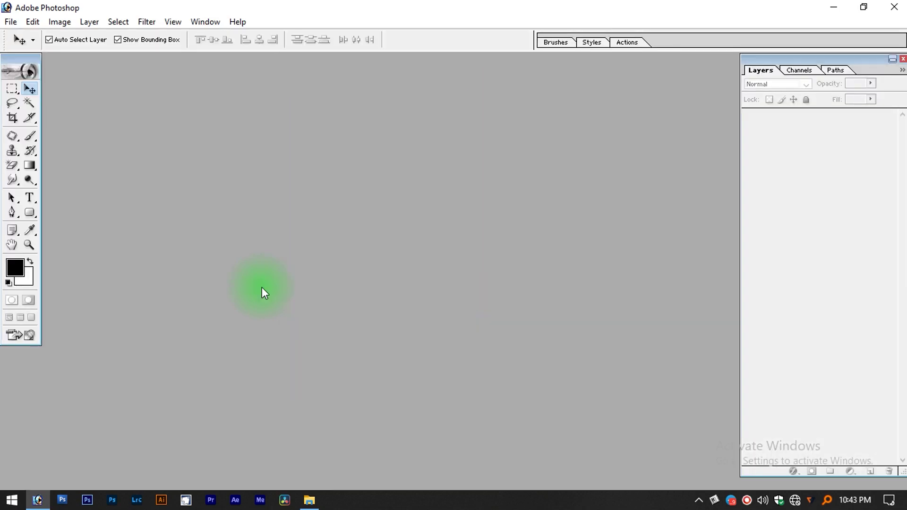
Step: Bring DSC_3463 into Photoshop and rotate the canvas 90° counter-clockwise
{"action": "key", "text": "alt+Tab"}
{"action": "left_click_drag", "start_coordinate": [375, 259], "coordinate": [367, 240]}
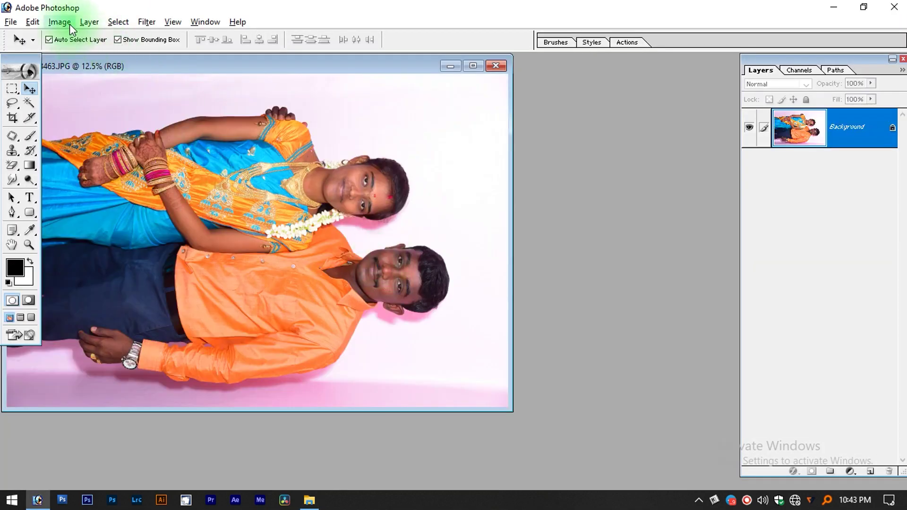
{"action": "left_click", "coordinate": [64, 24]}
{"action": "mouse_move", "coordinate": [92, 154]}
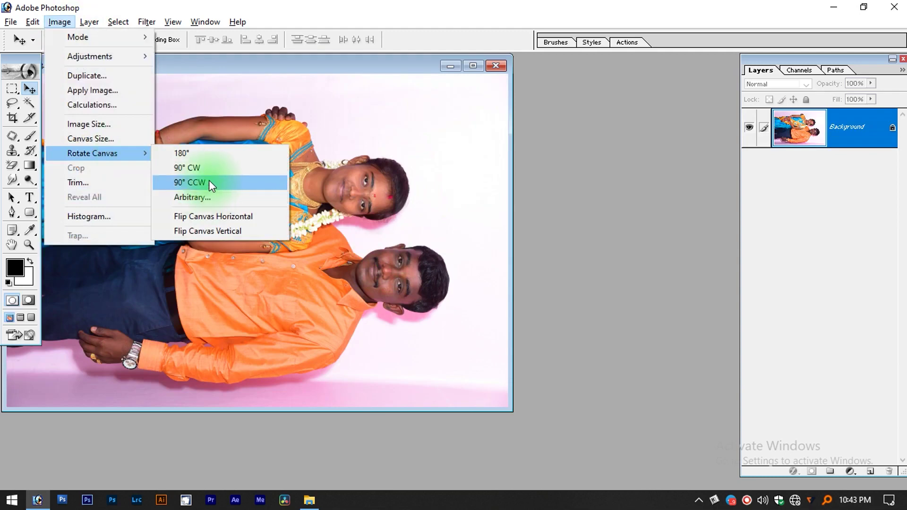
{"action": "left_click", "coordinate": [209, 181]}
{"action": "key", "text": "f"}
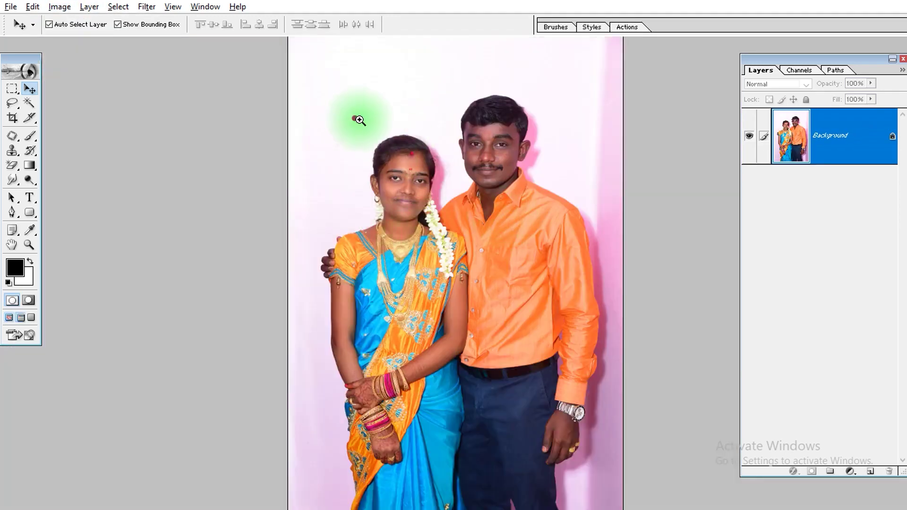
{"action": "left_click", "coordinate": [359, 120]}
Step: Duplicate the Background layer into a Background copy layer
{"action": "right_click", "coordinate": [846, 145]}
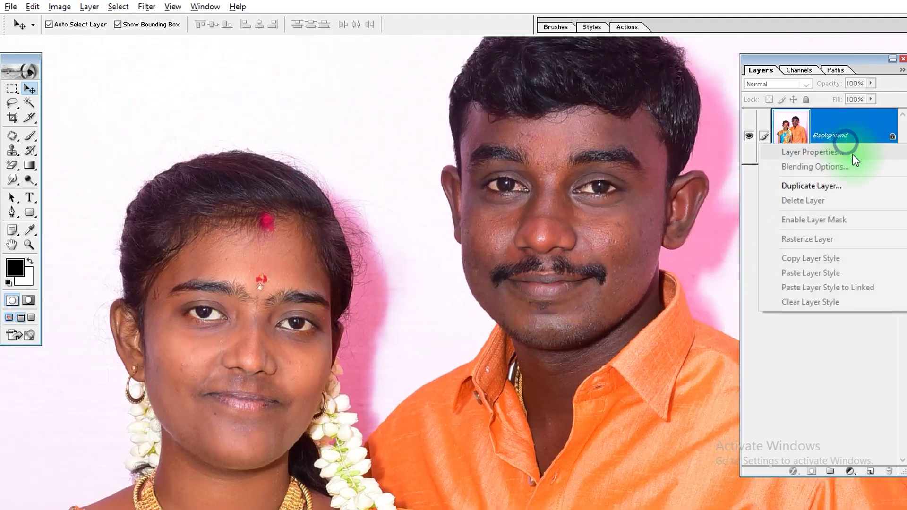
{"action": "left_click", "coordinate": [829, 185]}
{"action": "key", "text": "Return"}
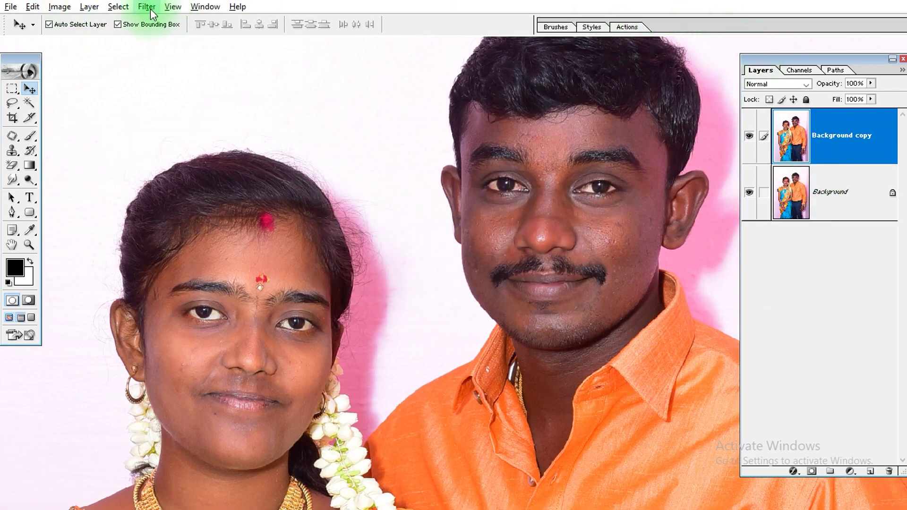
{"action": "left_click_drag", "start_coordinate": [465, 226], "coordinate": [381, 188]}
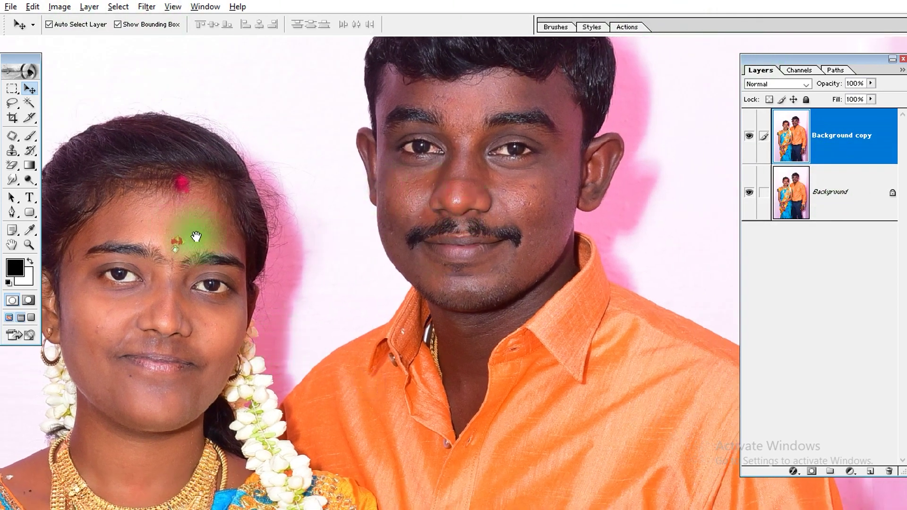
{"action": "left_click_drag", "start_coordinate": [196, 236], "coordinate": [198, 235]}
{"action": "left_click", "coordinate": [147, 6]}
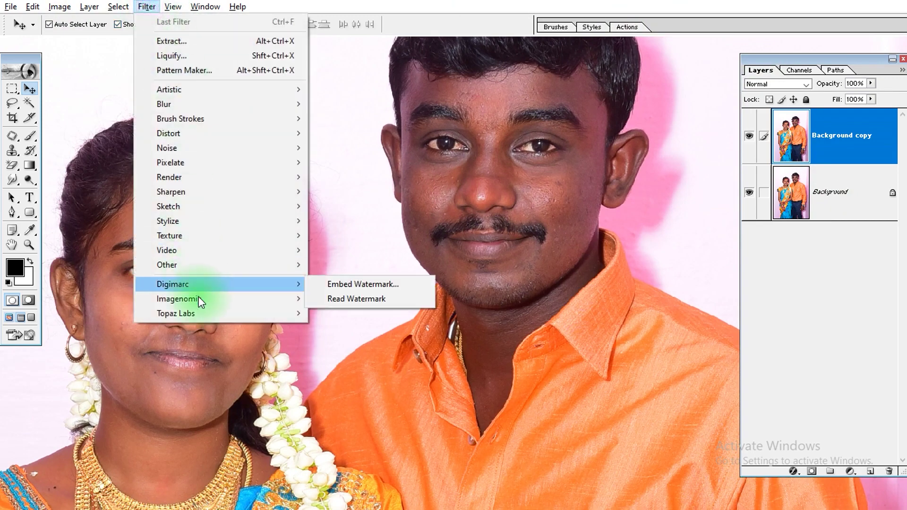
{"action": "mouse_move", "coordinate": [179, 299]}
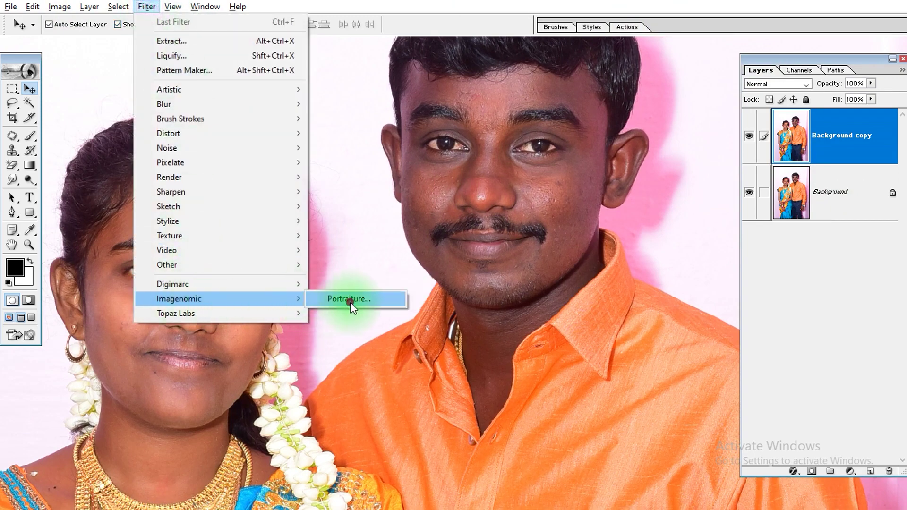
Step: Launch Portraiture, zoom the preview onto the bride's eyes, and choose the Smoothing: Medium preset
{"action": "left_click", "coordinate": [351, 307]}
{"action": "left_click", "coordinate": [435, 179]}
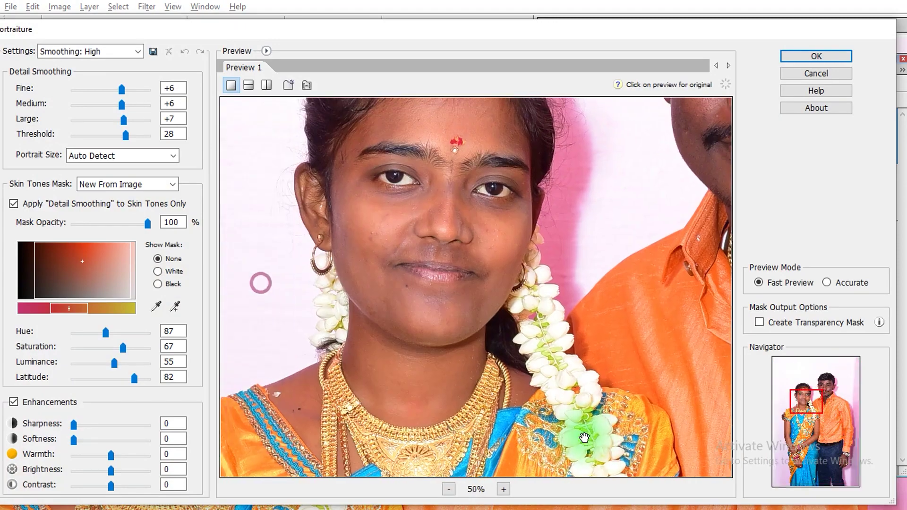
{"action": "left_click", "coordinate": [485, 291]}
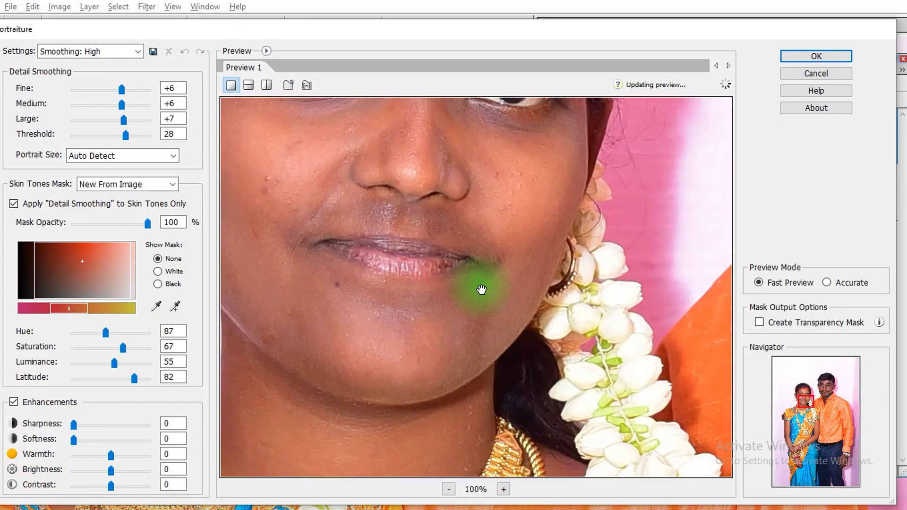
{"action": "left_click_drag", "start_coordinate": [479, 285], "coordinate": [470, 380]}
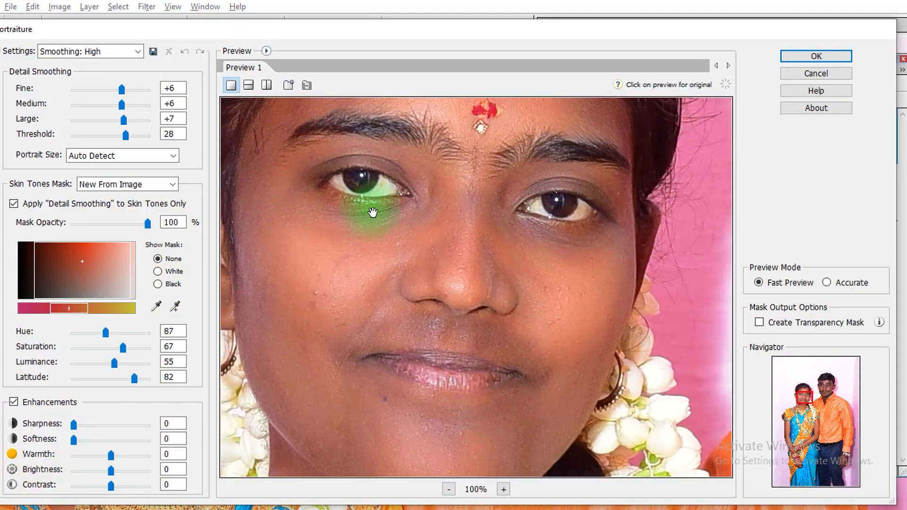
{"action": "left_click", "coordinate": [71, 51]}
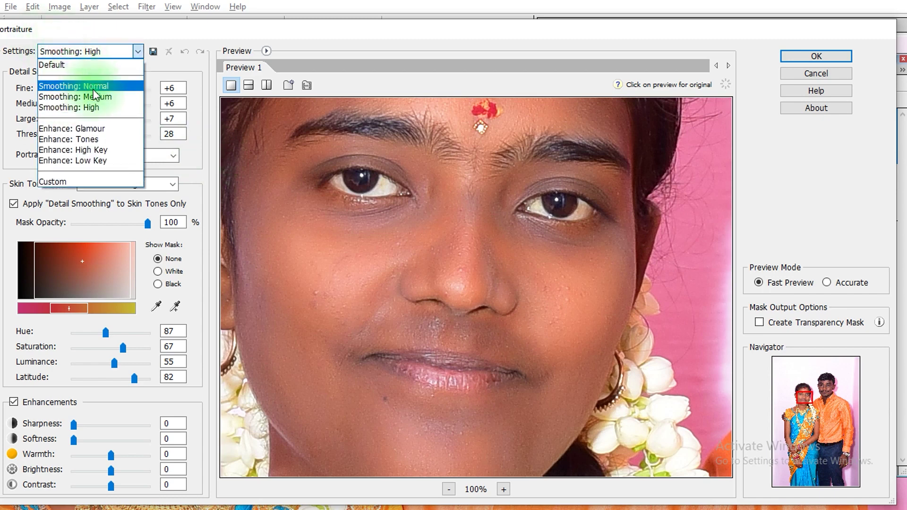
{"action": "left_click", "coordinate": [90, 86]}
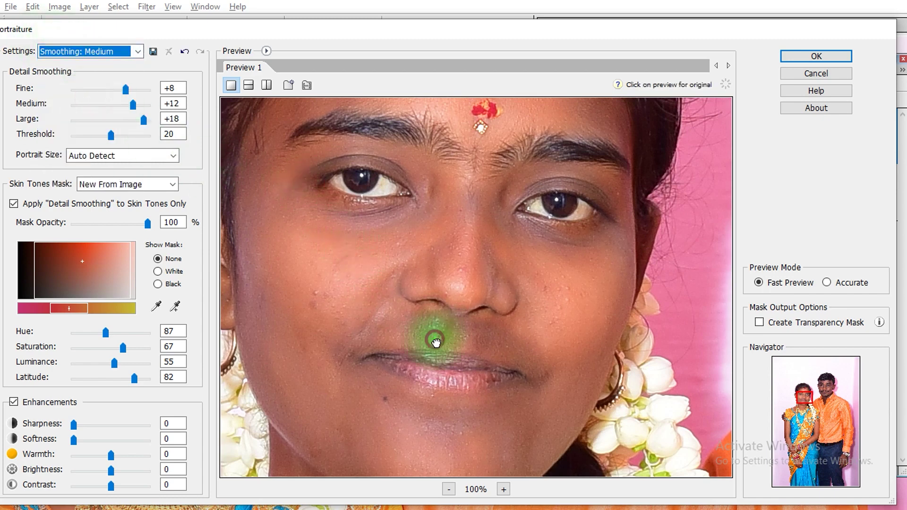
Step: Set detail smoothing to Fine -3, Medium +1, Large -3 and apply the filter
{"action": "mouse_move", "coordinate": [143, 121]}
{"action": "left_mouse_down"}
{"action": "mouse_move", "coordinate": [128, 123]}
{"action": "mouse_move", "coordinate": [114, 89]}
{"action": "left_mouse_up"}
{"action": "left_click_drag", "start_coordinate": [128, 121], "coordinate": [119, 122]}
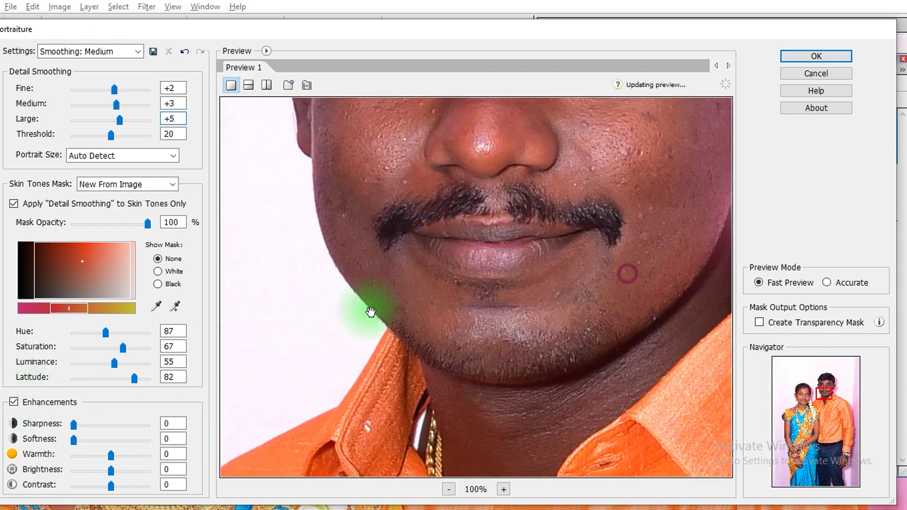
{"action": "left_click_drag", "start_coordinate": [397, 290], "coordinate": [384, 391]}
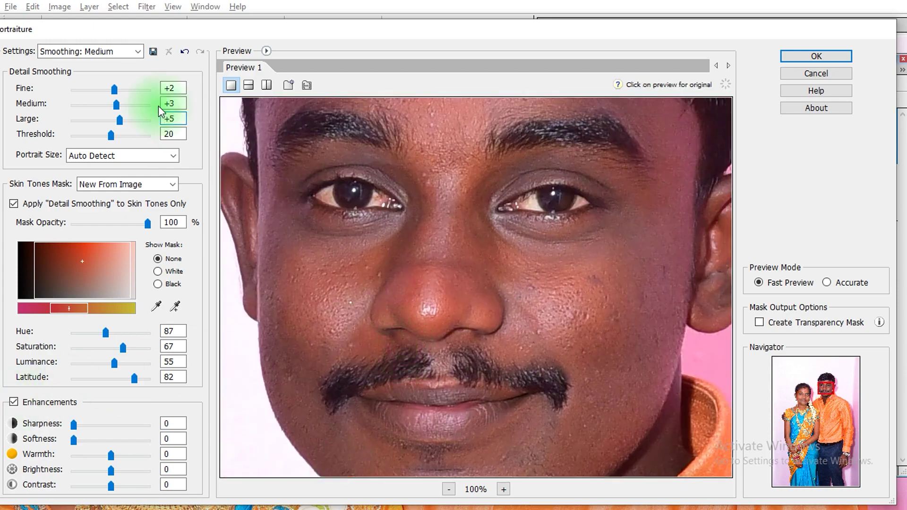
{"action": "mouse_move", "coordinate": [120, 120]}
{"action": "left_mouse_down"}
{"action": "mouse_move", "coordinate": [105, 120]}
{"action": "mouse_move", "coordinate": [105, 90]}
{"action": "left_mouse_up"}
{"action": "left_click_drag", "start_coordinate": [271, 228], "coordinate": [778, 191]}
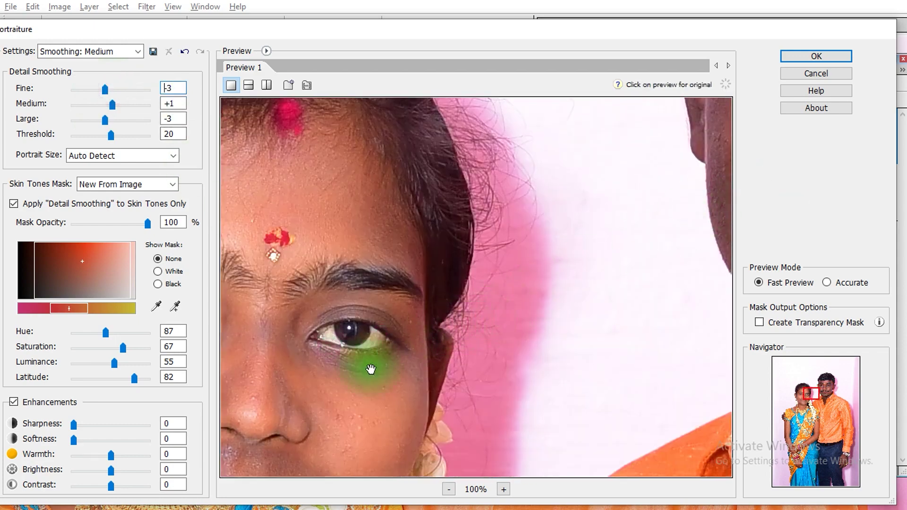
{"action": "left_click_drag", "start_coordinate": [370, 365], "coordinate": [512, 277]}
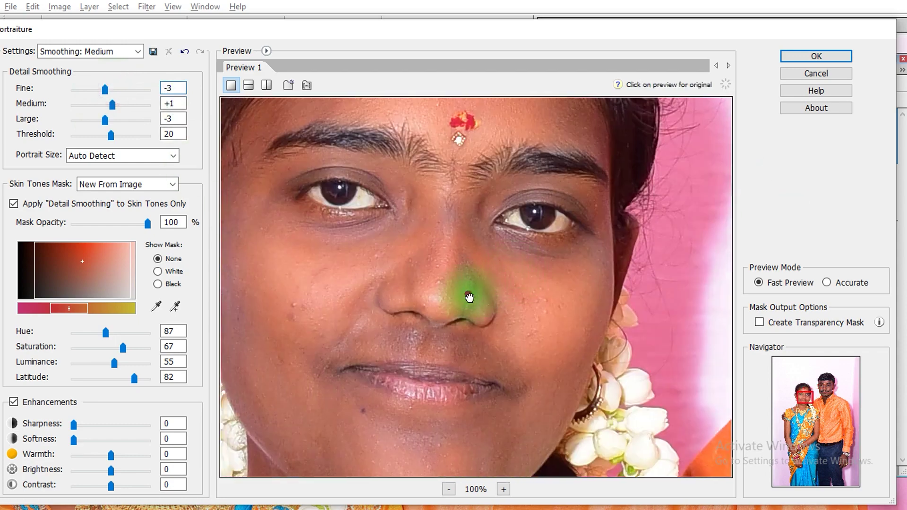
{"action": "left_click", "coordinate": [814, 55]}
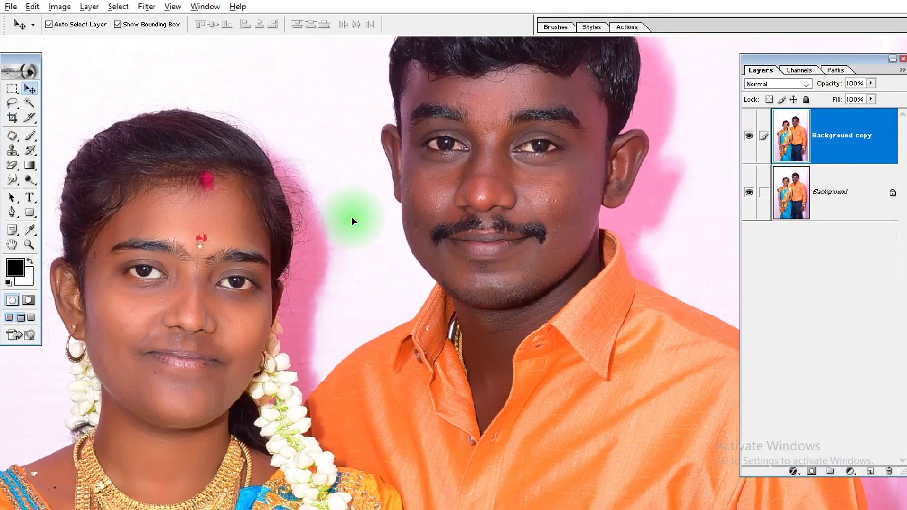
Step: Clone-stamp blemishes off the groom's nose and cheek at 30% opacity
{"action": "scroll", "coordinate": [237, 260], "scroll_direction": "down", "scroll_amount": 1}
{"action": "scroll", "coordinate": [243, 262], "scroll_direction": "down", "scroll_amount": 2}
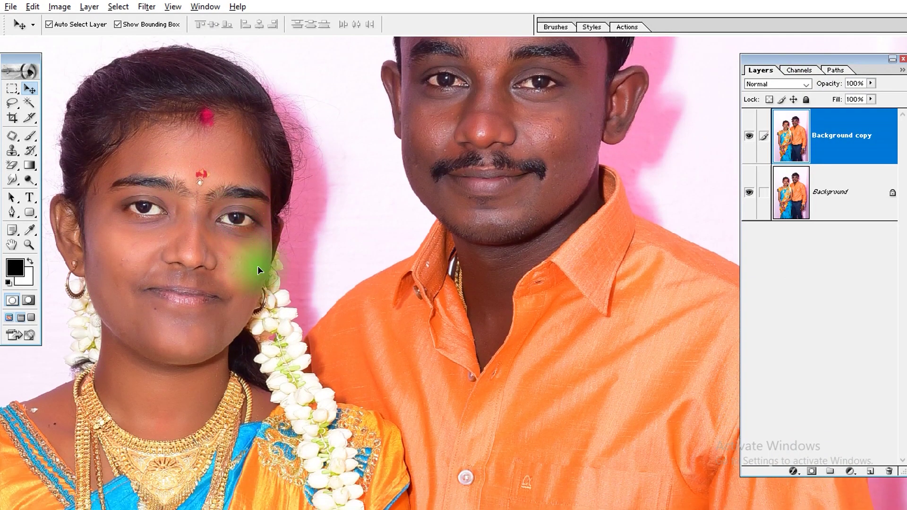
{"action": "scroll", "coordinate": [260, 265], "scroll_direction": "up", "scroll_amount": 5}
{"action": "scroll", "coordinate": [331, 330], "scroll_direction": "right", "scroll_amount": 2}
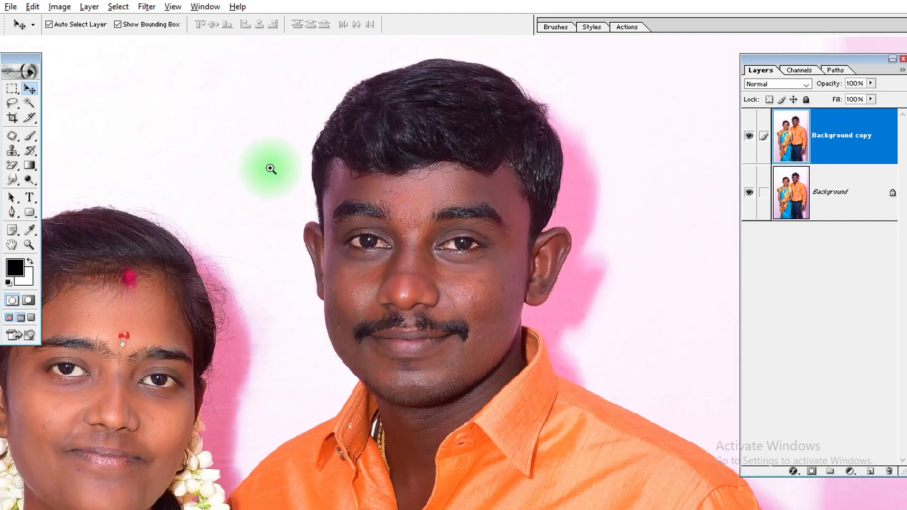
{"action": "left_click", "coordinate": [396, 274], "text": "ctrl"}
{"action": "left_click", "coordinate": [612, 108]}
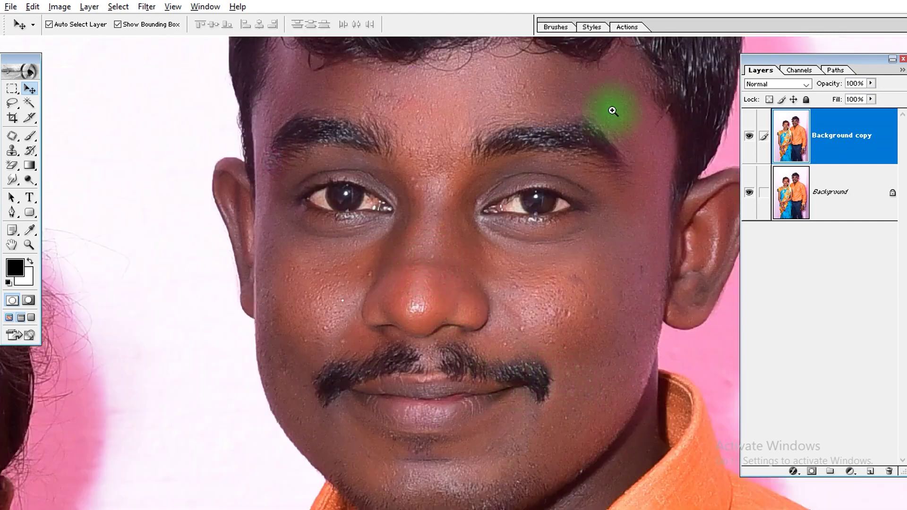
{"action": "left_click", "coordinate": [360, 330], "text": "ctrl"}
{"action": "key", "text": "s"}
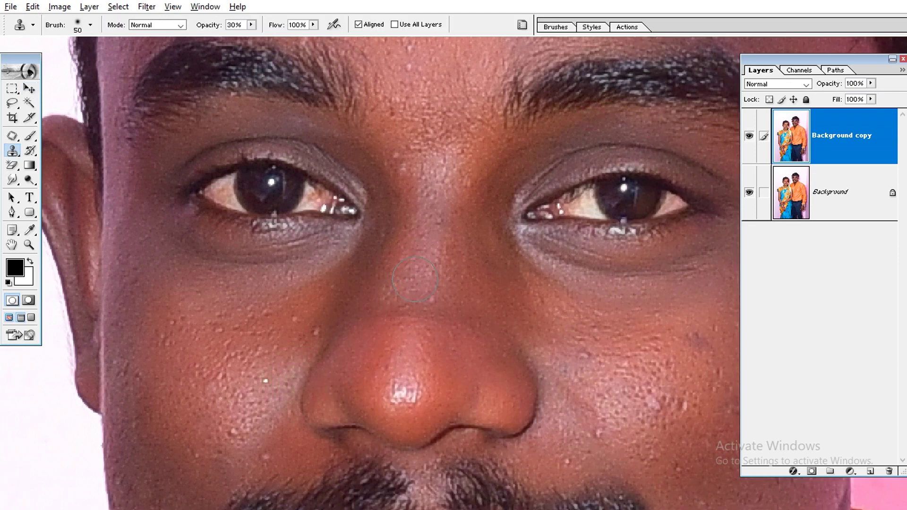
{"action": "left_click", "coordinate": [428, 306]}
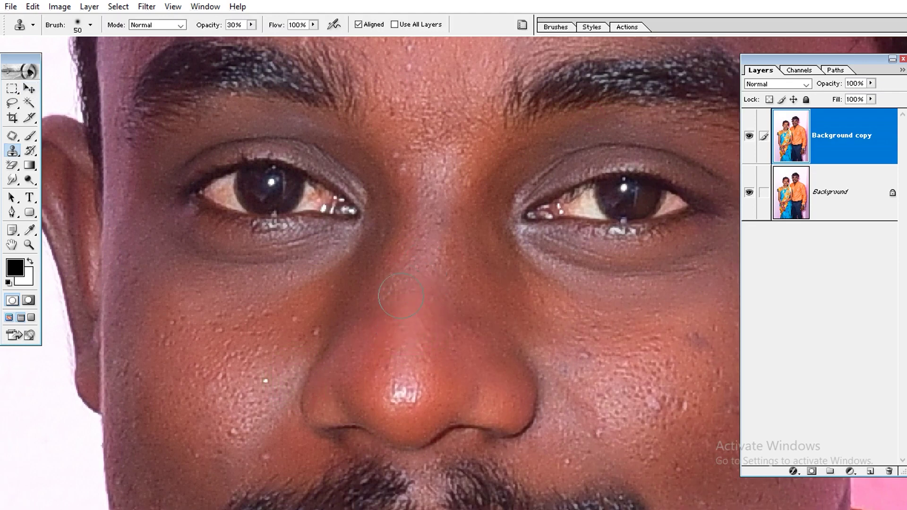
{"action": "left_click", "coordinate": [429, 306], "text": "alt"}
{"action": "left_click", "coordinate": [398, 336]}
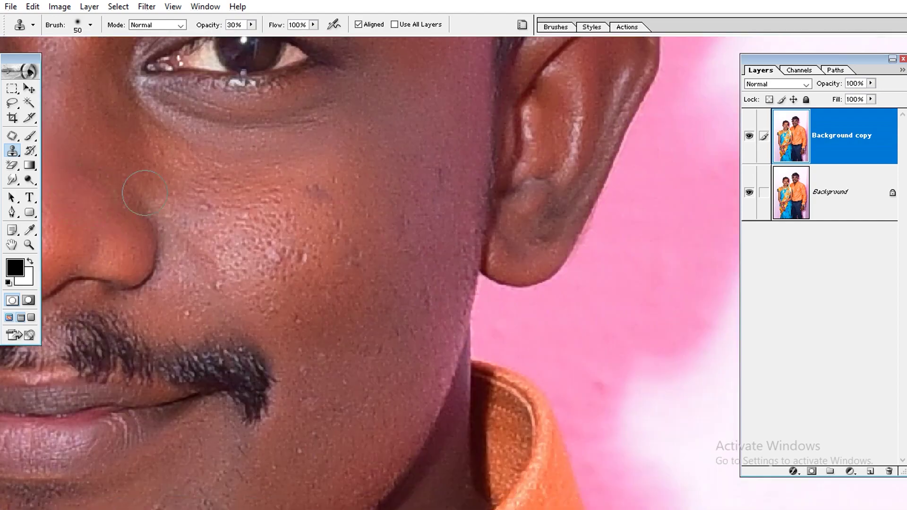
{"action": "left_click", "coordinate": [334, 258], "text": "alt"}
Step: Pan across both faces to inspect the bride's cheek, chin and forehead
{"action": "scroll", "coordinate": [284, 222], "scroll_direction": "down", "scroll_amount": 3}
{"action": "mouse_move", "coordinate": [310, 274]}
{"action": "left_mouse_down"}
{"action": "mouse_move", "coordinate": [488, 465]}
{"action": "mouse_move", "coordinate": [378, 478]}
{"action": "left_mouse_up"}
{"action": "mouse_move", "coordinate": [417, 340]}
{"action": "left_mouse_down"}
{"action": "mouse_move", "coordinate": [304, 71]}
{"action": "mouse_move", "coordinate": [434, 304]}
{"action": "mouse_move", "coordinate": [723, 152]}
{"action": "left_mouse_up"}
{"action": "mouse_move", "coordinate": [330, 213]}
{"action": "left_mouse_down"}
{"action": "mouse_move", "coordinate": [571, 300]}
{"action": "mouse_move", "coordinate": [523, 24]}
{"action": "left_mouse_up"}
{"action": "left_click_drag", "start_coordinate": [214, 303], "coordinate": [380, 270]}
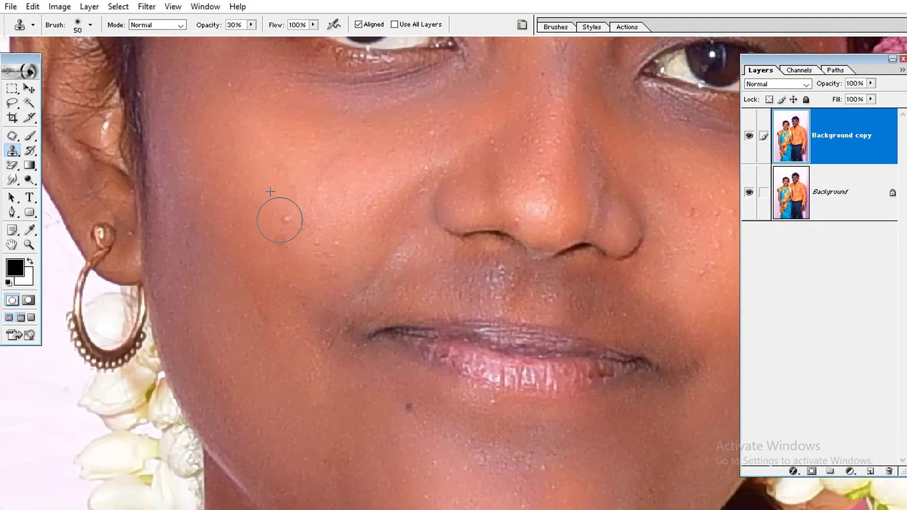
{"action": "left_click_drag", "start_coordinate": [286, 227], "coordinate": [239, 97]}
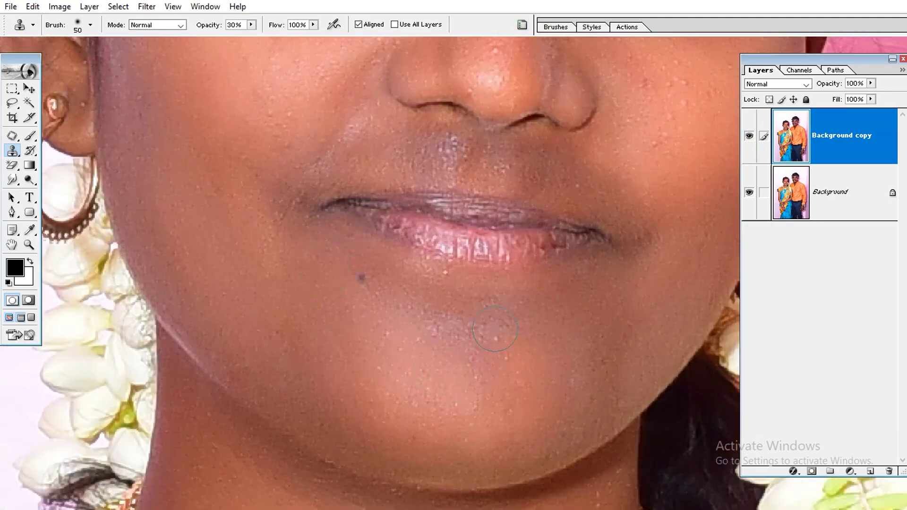
{"action": "left_click_drag", "start_coordinate": [477, 227], "coordinate": [431, 494]}
{"action": "mouse_move", "coordinate": [424, 87]}
{"action": "left_mouse_down"}
{"action": "mouse_move", "coordinate": [424, 345]}
{"action": "mouse_move", "coordinate": [398, 355]}
{"action": "left_mouse_up"}
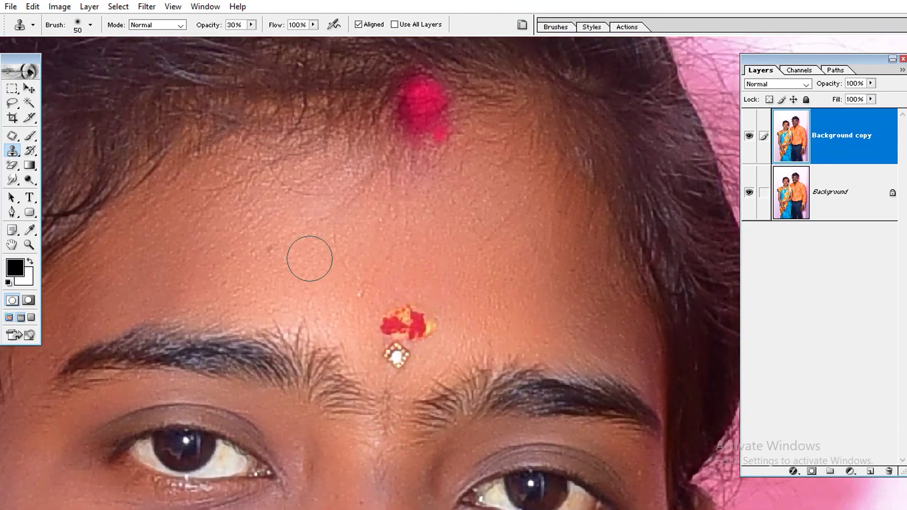
Step: Fit the whole photo to the window, zoom in on the faces, and toggle the panels
{"action": "key", "text": "ctrl+0"}
{"action": "left_click", "coordinate": [375, 187], "text": "ctrl"}
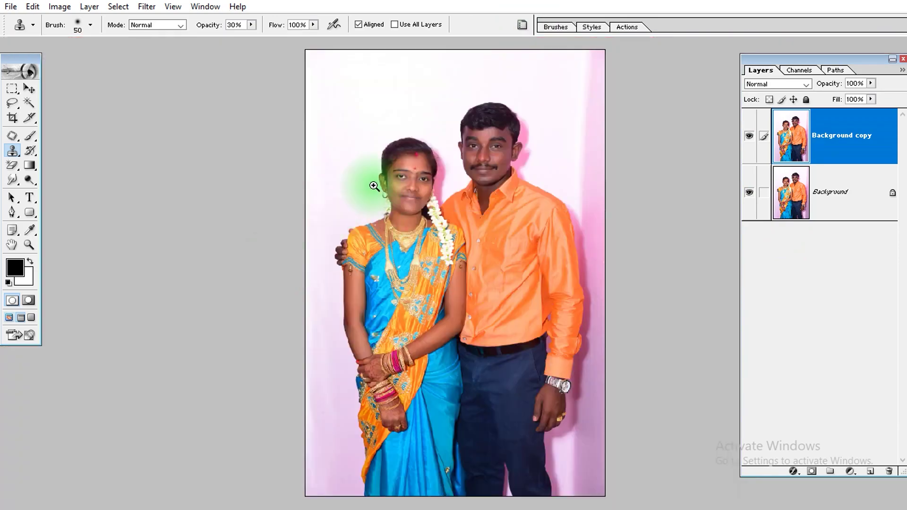
{"action": "left_click", "coordinate": [593, 106], "text": "ctrl"}
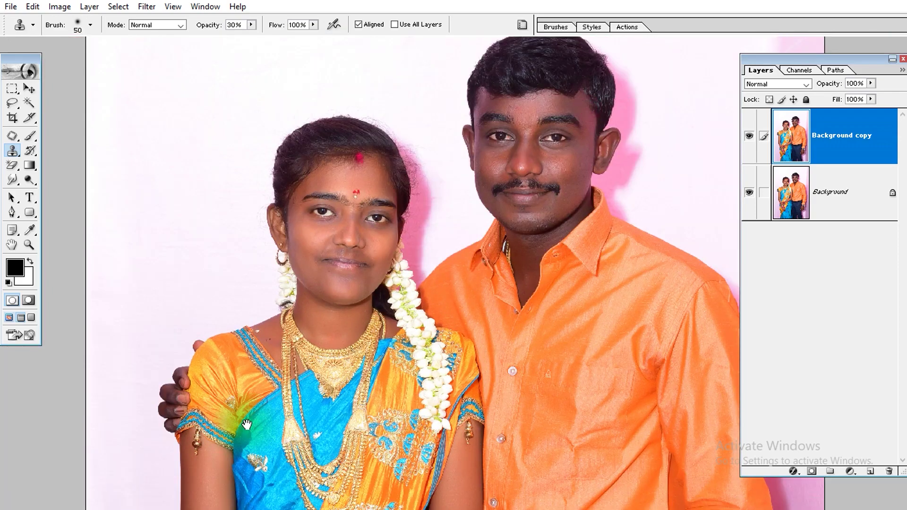
{"action": "key", "text": "Tab"}
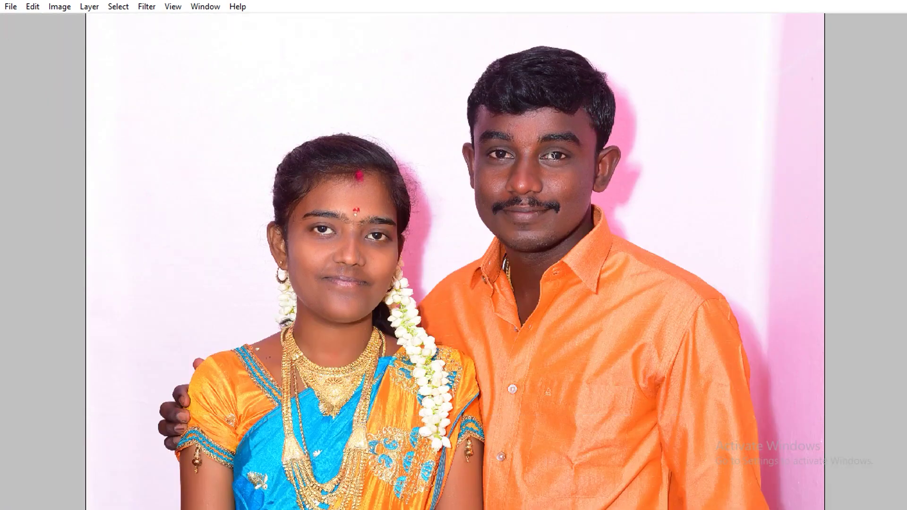
{"action": "key", "text": "Tab"}
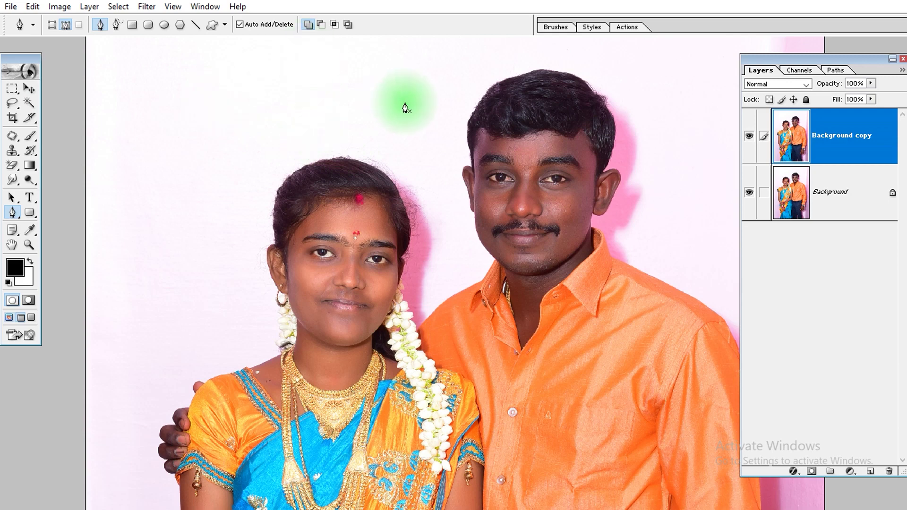
Step: Draw a rough closed pen path around the couple's heads
{"action": "left_click", "coordinate": [321, 120]}
{"action": "left_click_drag", "start_coordinate": [485, 130], "coordinate": [507, 161]}
{"action": "left_click_drag", "start_coordinate": [527, 292], "coordinate": [521, 313]}
{"action": "left_click", "coordinate": [439, 391]}
{"action": "left_click", "coordinate": [248, 400]}
{"action": "left_click_drag", "start_coordinate": [178, 262], "coordinate": [183, 238]}
{"action": "left_click_drag", "start_coordinate": [220, 130], "coordinate": [237, 119]}
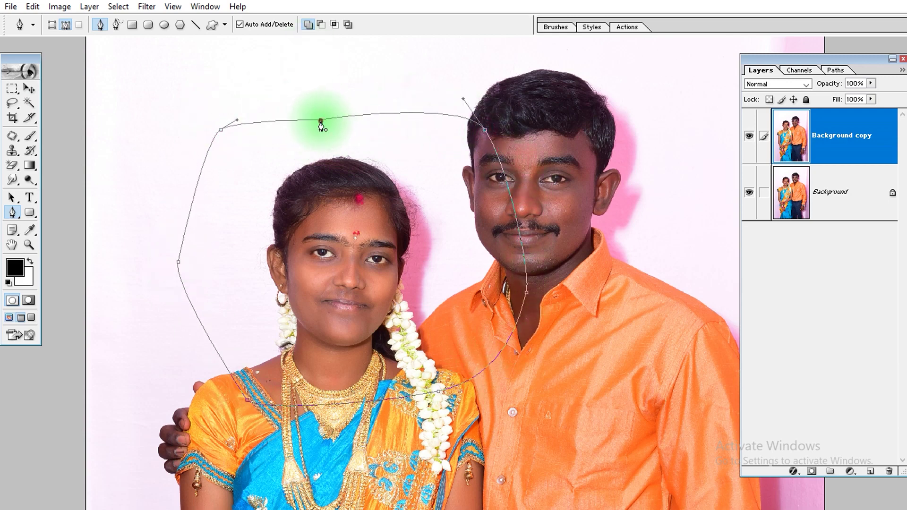
{"action": "left_click", "coordinate": [320, 120]}
Step: Add a subtract-mode shape above the heads onto the existing path
{"action": "left_click", "coordinate": [320, 24]}
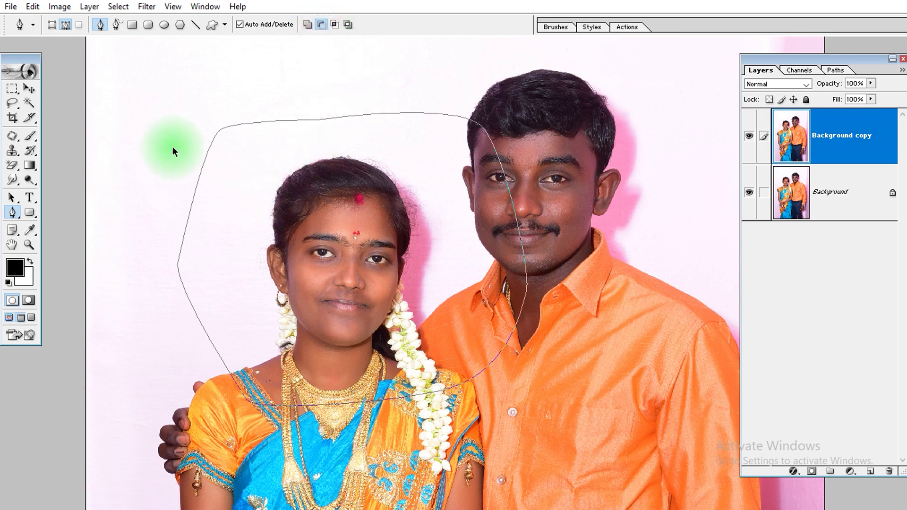
{"action": "key", "text": "ctrl+minus"}
{"action": "key", "text": "ctrl+minus"}
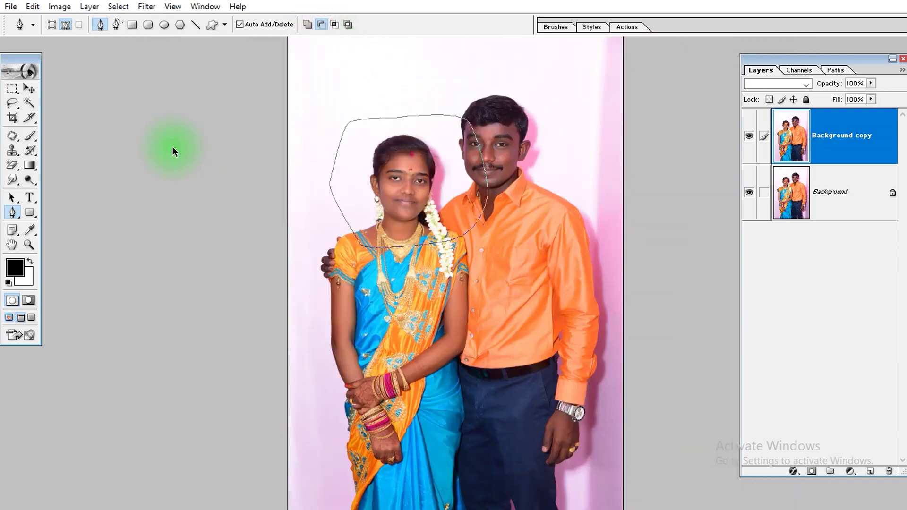
{"action": "left_click", "coordinate": [356, 87]}
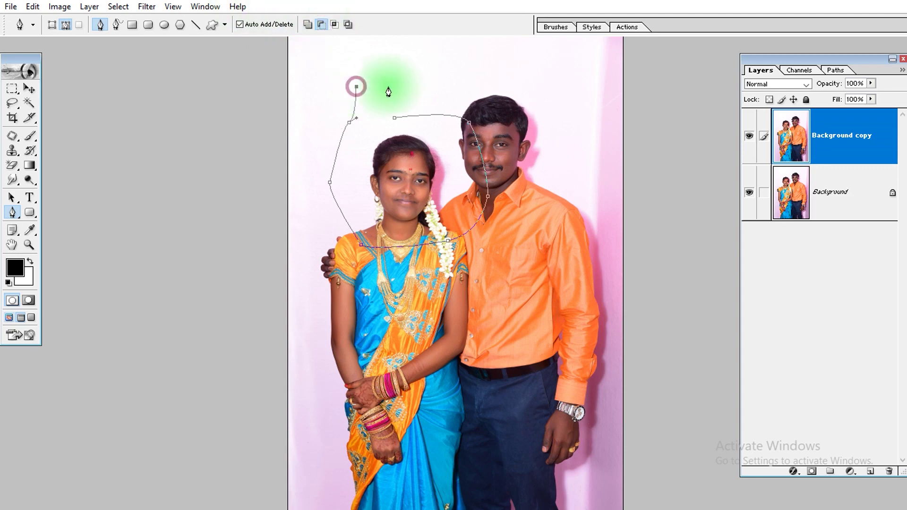
{"action": "left_click", "coordinate": [392, 86]}
{"action": "left_click", "coordinate": [393, 118]}
Step: Convert the path to a selection, test a black fill outside it, then undo and deselect
{"action": "key", "text": "ctrl+Return"}
{"action": "key", "text": "ctrl+minus"}
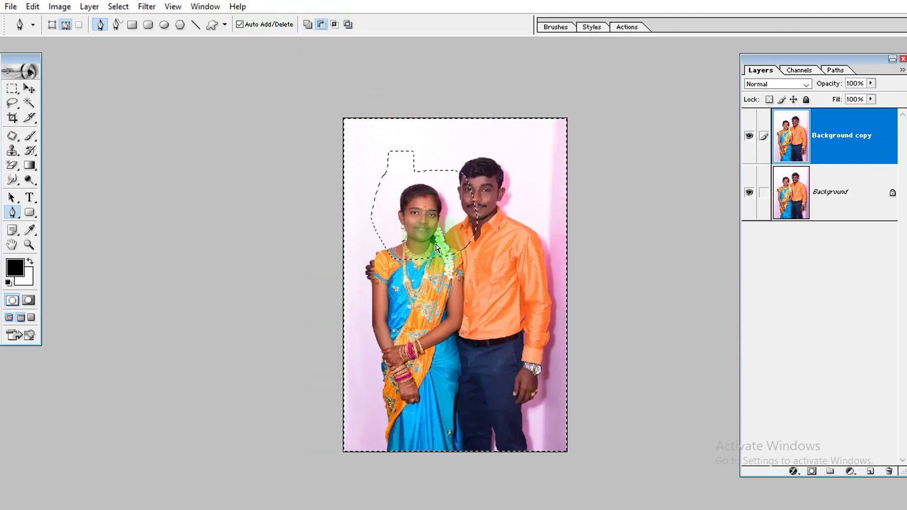
{"action": "key", "text": "alt+BackSpace"}
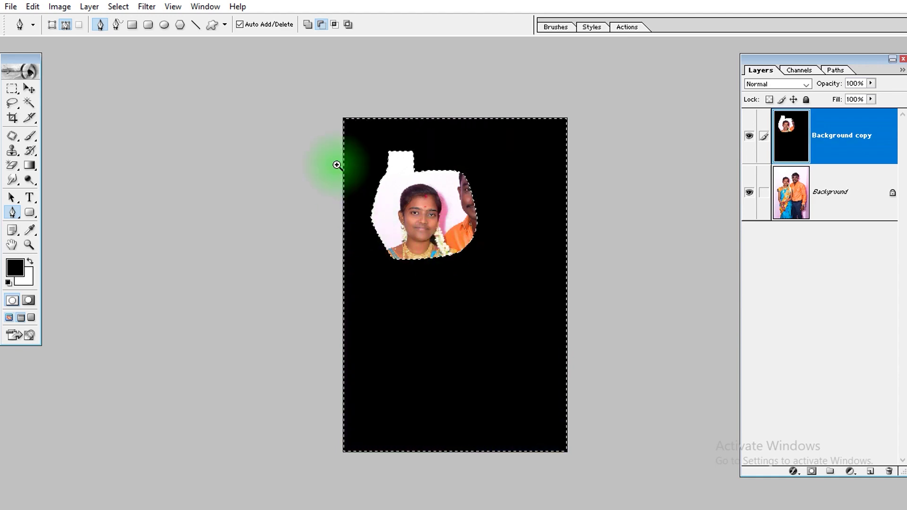
{"action": "key", "text": "ctrl+plus"}
{"action": "key", "text": "ctrl+z"}
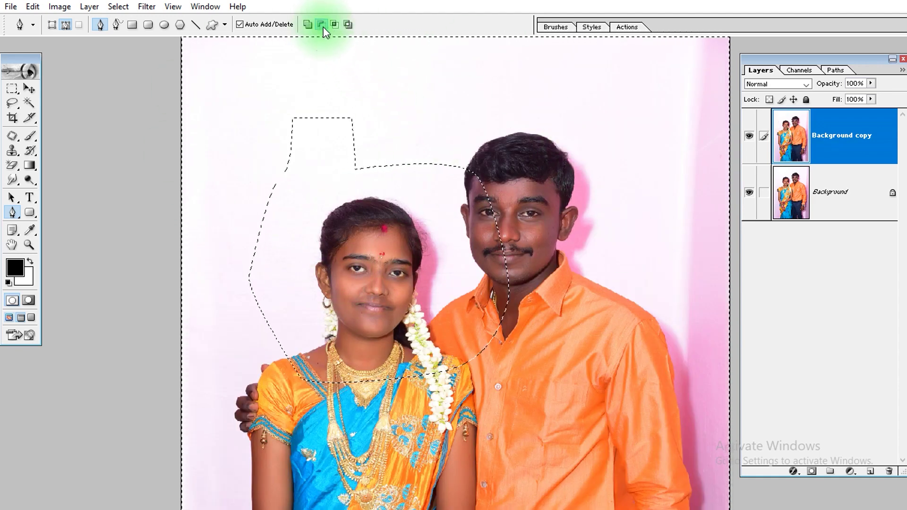
{"action": "key", "text": "ctrl+d"}
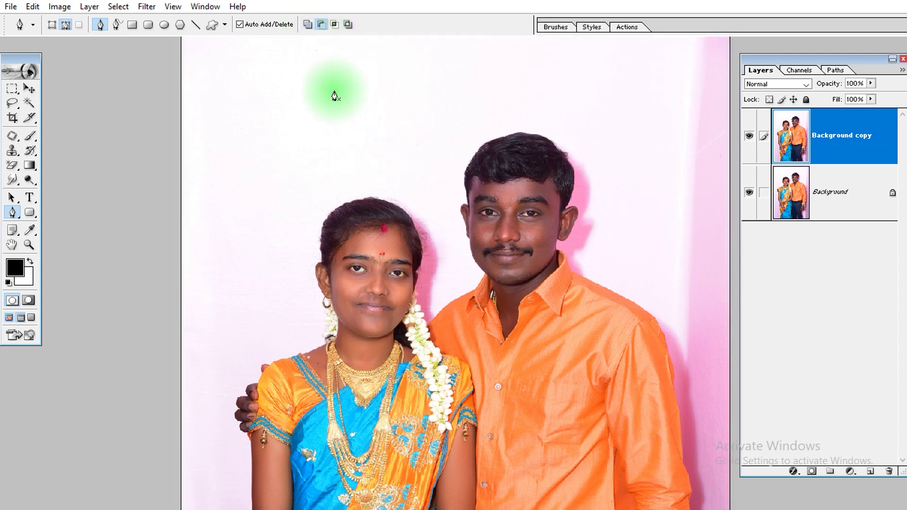
Step: Hide the panels and start a Pen path along the groom's hair edge to his ear
{"action": "key", "text": "v"}
{"action": "key", "text": "p"}
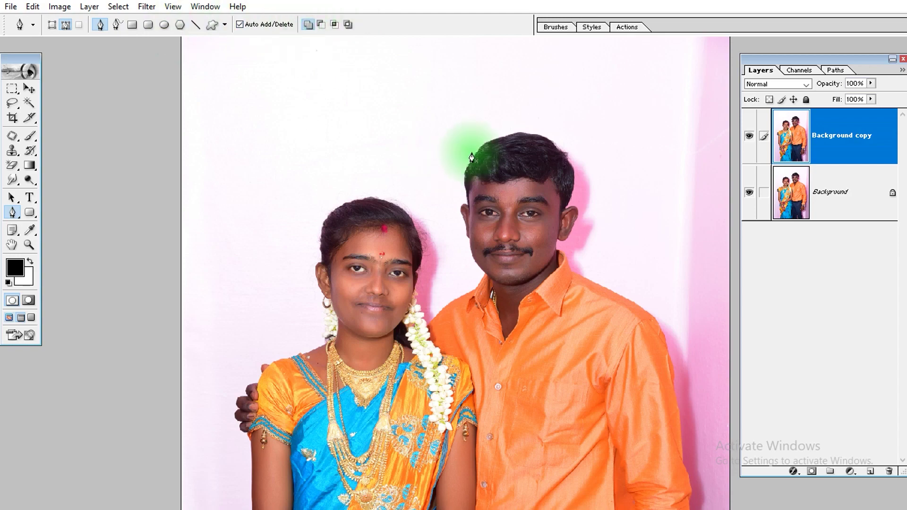
{"action": "key", "text": "Tab"}
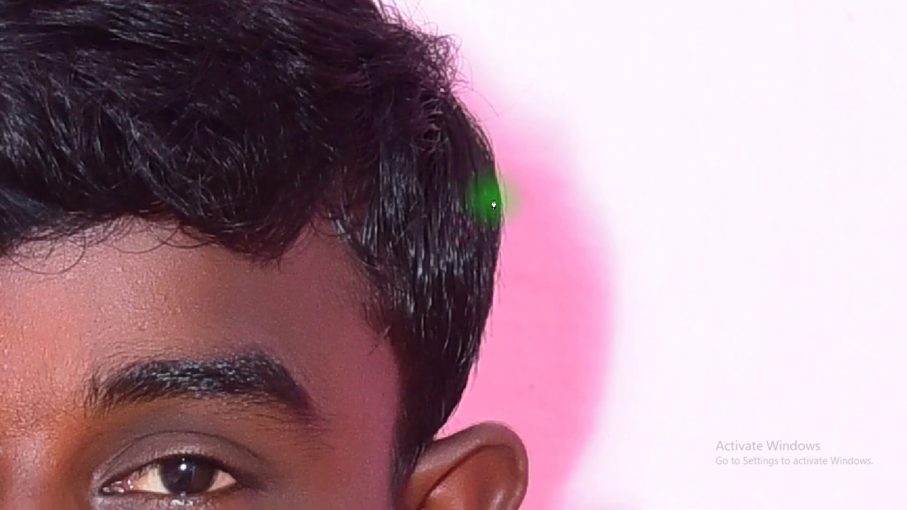
{"action": "left_click_drag", "start_coordinate": [498, 205], "coordinate": [498, 259]}
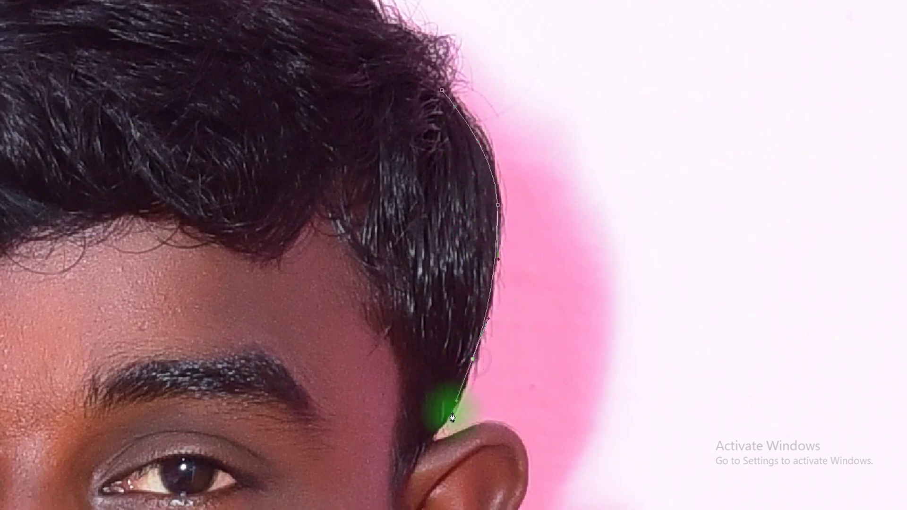
{"action": "left_click", "coordinate": [428, 443]}
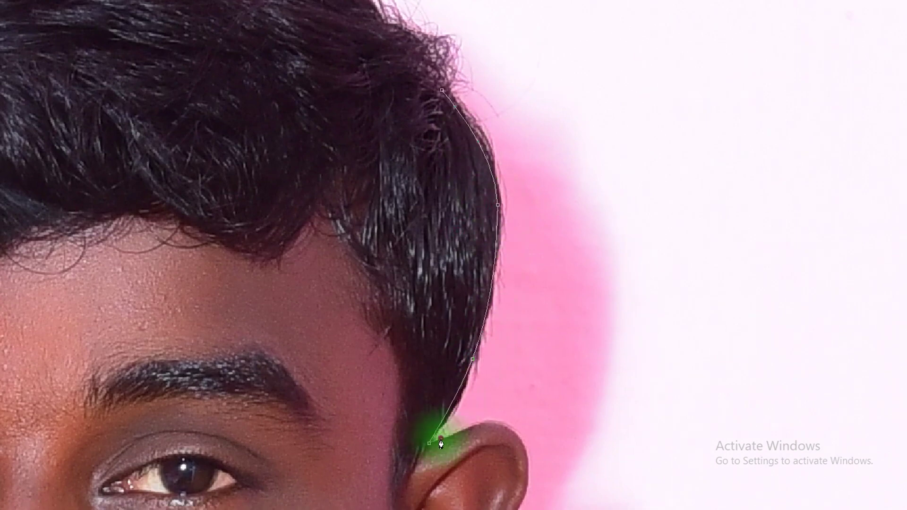
{"action": "scroll", "coordinate": [441, 443], "scroll_direction": "down", "scroll_amount": 2}
{"action": "scroll", "coordinate": [563, 318], "scroll_direction": "up", "scroll_amount": 2}
{"action": "scroll", "coordinate": [354, 208], "scroll_direction": "up", "scroll_amount": 3}
{"action": "scroll", "coordinate": [433, 224], "scroll_direction": "up", "scroll_amount": 2}
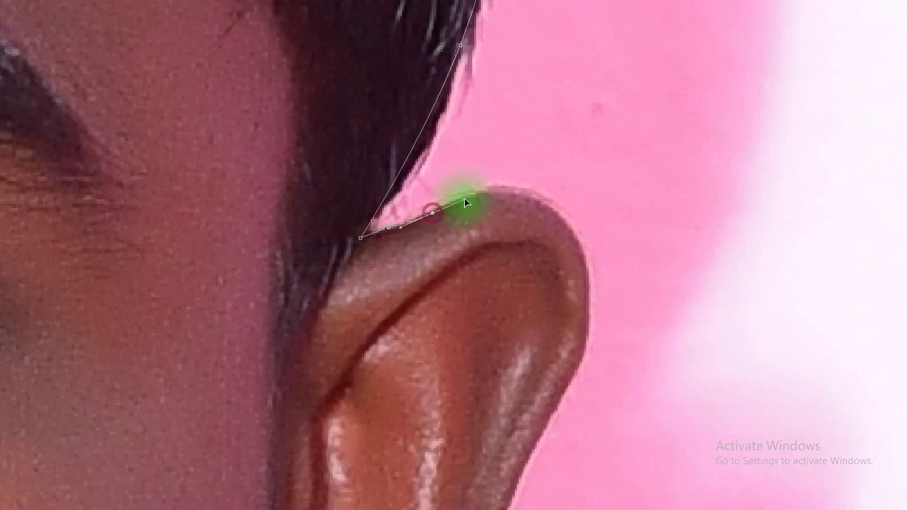
Step: Trace the path around the groom's ear down toward the earlobe
{"action": "left_click_drag", "start_coordinate": [545, 204], "coordinate": [578, 230]}
{"action": "left_click_drag", "start_coordinate": [607, 295], "coordinate": [585, 207]}
{"action": "left_click_drag", "start_coordinate": [558, 271], "coordinate": [529, 336]}
{"action": "mouse_move", "coordinate": [488, 398]}
{"action": "left_mouse_down"}
{"action": "mouse_move", "coordinate": [486, 272]}
{"action": "mouse_move", "coordinate": [469, 343]}
{"action": "left_mouse_up"}
{"action": "mouse_move", "coordinate": [384, 458]}
{"action": "left_mouse_down"}
{"action": "mouse_move", "coordinate": [426, 325]}
{"action": "mouse_move", "coordinate": [321, 351]}
{"action": "left_mouse_up"}
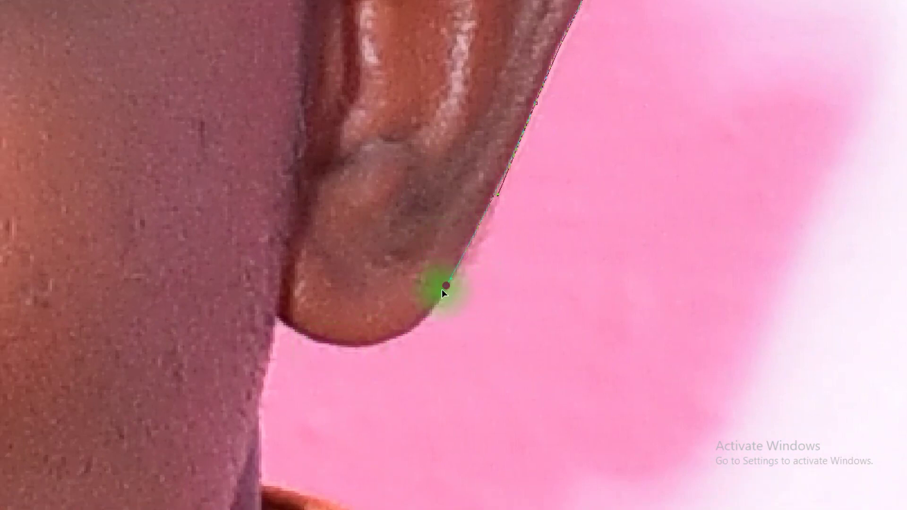
Step: Continue the path under the earlobe, down the neck to the collar and shoulder
{"action": "left_click", "coordinate": [446, 286]}
{"action": "left_click", "coordinate": [344, 346]}
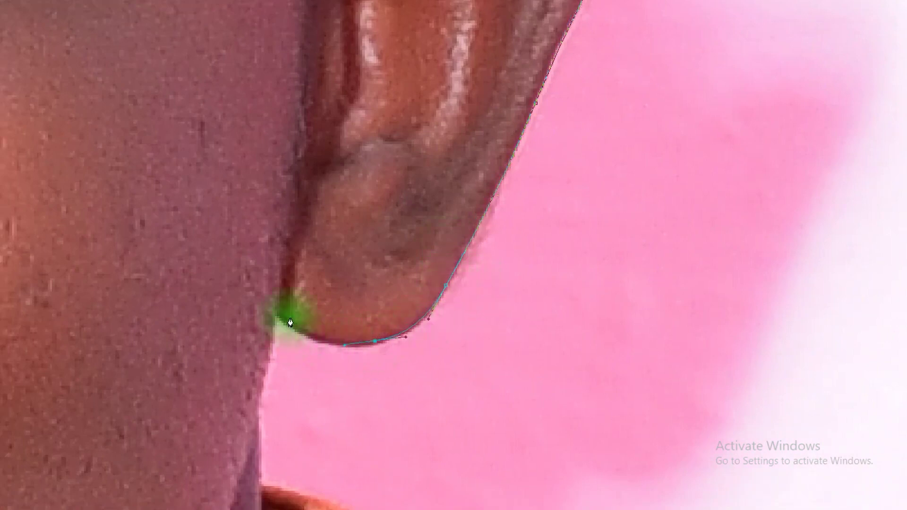
{"action": "left_click", "coordinate": [277, 316]}
{"action": "left_click_drag", "start_coordinate": [269, 361], "coordinate": [283, 289]}
{"action": "left_click", "coordinate": [284, 287]}
{"action": "left_click", "coordinate": [289, 352]}
{"action": "mouse_move", "coordinate": [303, 298]}
{"action": "left_mouse_down"}
{"action": "mouse_move", "coordinate": [326, 360]}
{"action": "mouse_move", "coordinate": [316, 276]}
{"action": "left_mouse_up"}
{"action": "left_click_drag", "start_coordinate": [346, 411], "coordinate": [306, 339]}
{"action": "left_click", "coordinate": [295, 307]}
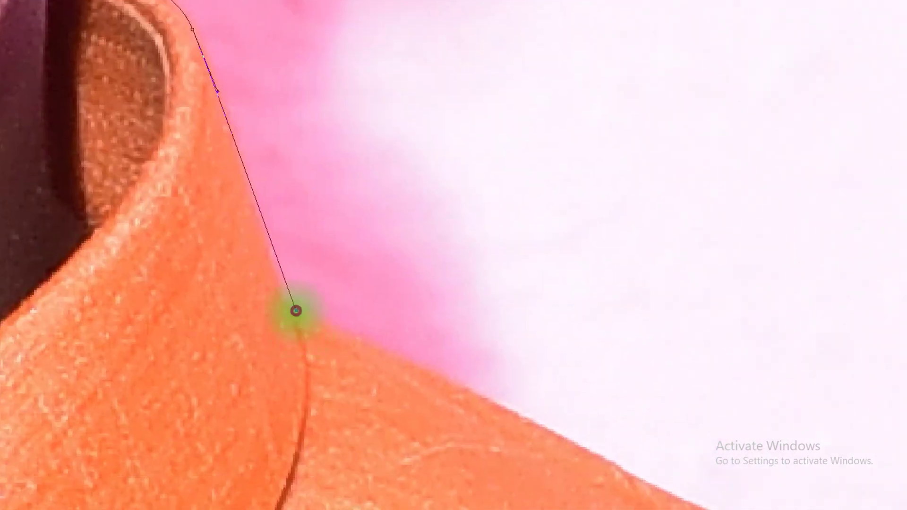
{"action": "left_click_drag", "start_coordinate": [528, 419], "coordinate": [369, 310]}
{"action": "left_click", "coordinate": [426, 341]}
{"action": "left_click_drag", "start_coordinate": [687, 471], "coordinate": [422, 289]}
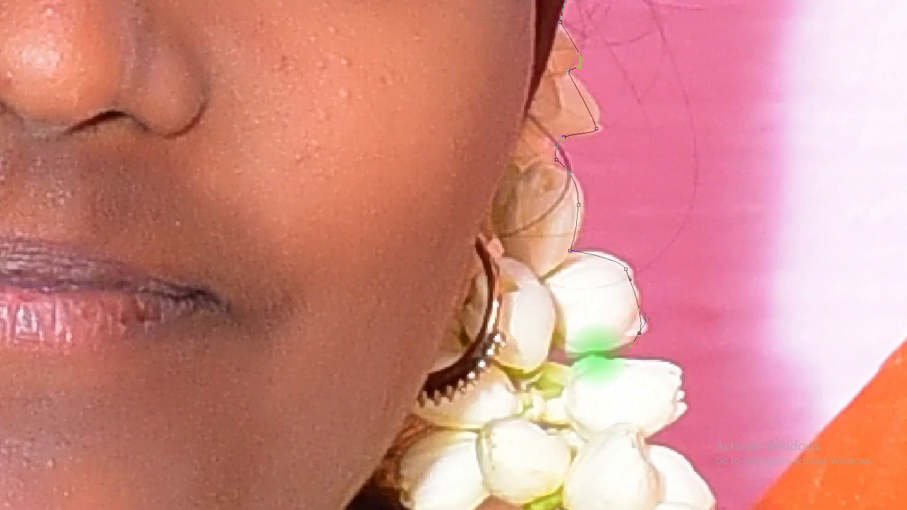
Step: Trace the path down the edge of the bride's flower garland
{"action": "left_click_drag", "start_coordinate": [730, 501], "coordinate": [666, 375]}
{"action": "left_click", "coordinate": [606, 252]}
{"action": "left_click", "coordinate": [612, 286]}
{"action": "left_click", "coordinate": [581, 310]}
{"action": "left_click", "coordinate": [587, 326]}
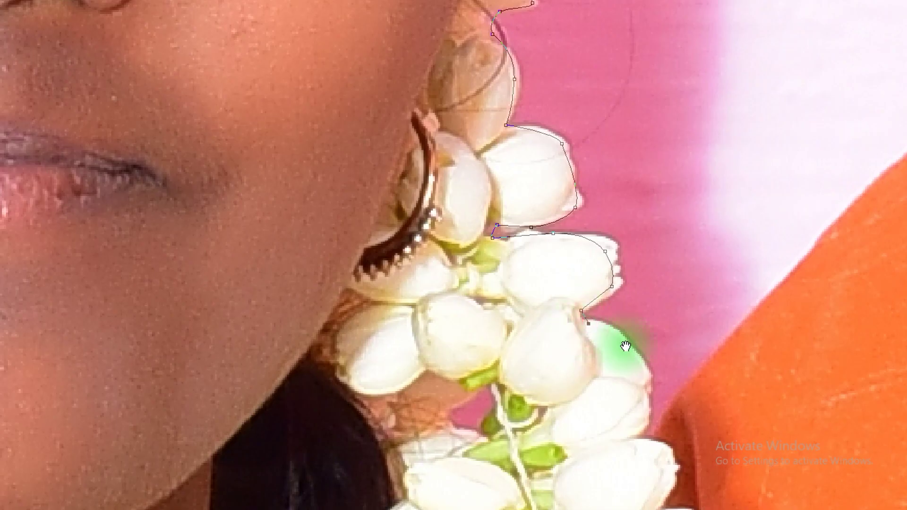
{"action": "left_click_drag", "start_coordinate": [640, 361], "coordinate": [551, 298]}
{"action": "left_click", "coordinate": [563, 378]}
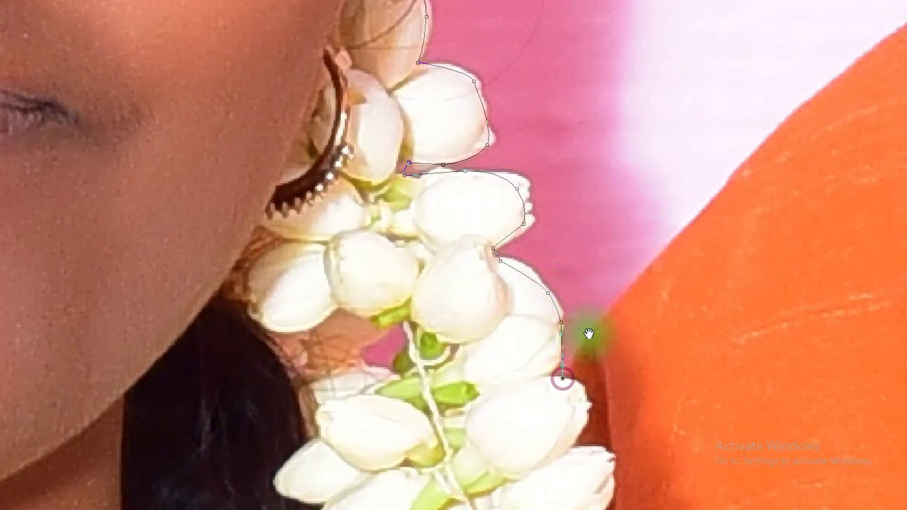
{"action": "left_click_drag", "start_coordinate": [583, 340], "coordinate": [559, 362]}
Step: Curve the path along the orange shoulder to where the collar meets the neck
{"action": "left_click_drag", "start_coordinate": [671, 249], "coordinate": [644, 288]}
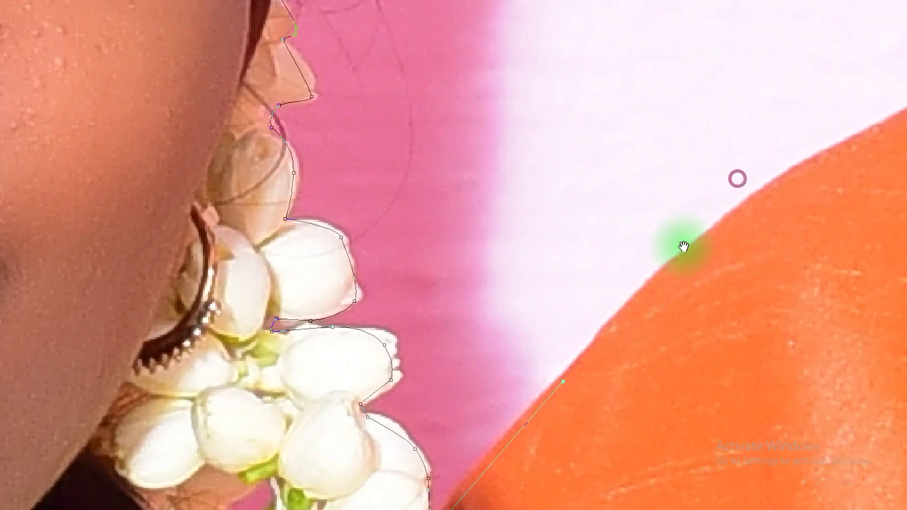
{"action": "left_click", "coordinate": [719, 247]}
{"action": "left_click_drag", "start_coordinate": [719, 247], "coordinate": [573, 289]}
{"action": "left_click_drag", "start_coordinate": [640, 251], "coordinate": [698, 222]}
{"action": "left_click_drag", "start_coordinate": [794, 175], "coordinate": [713, 259]}
{"action": "left_click", "coordinate": [745, 210]}
Step: Follow the jaw edge up past the earlobe to the top of the ear
{"action": "scroll", "coordinate": [695, 188], "scroll_direction": "up", "scroll_amount": 1}
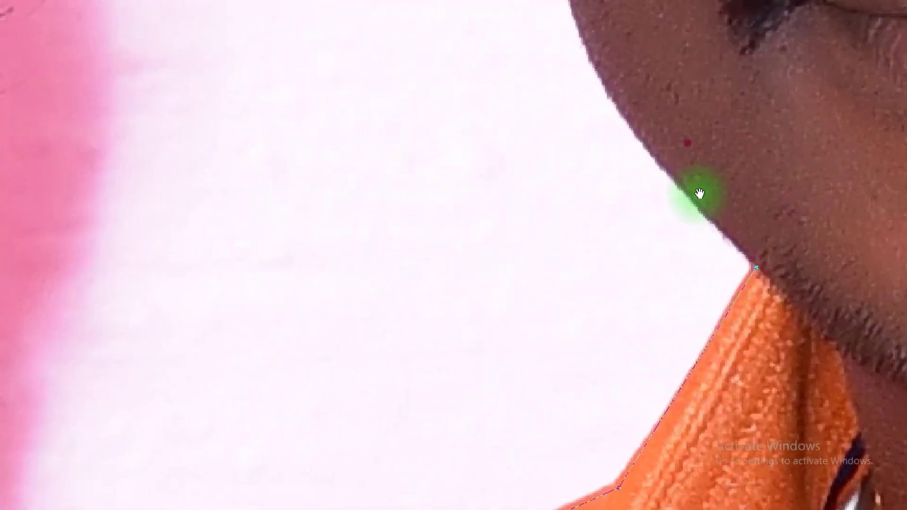
{"action": "left_click_drag", "start_coordinate": [547, 93], "coordinate": [583, 237]}
{"action": "mouse_move", "coordinate": [612, 163]}
{"action": "left_mouse_down"}
{"action": "mouse_move", "coordinate": [595, 89]}
{"action": "mouse_move", "coordinate": [621, 211]}
{"action": "left_mouse_up"}
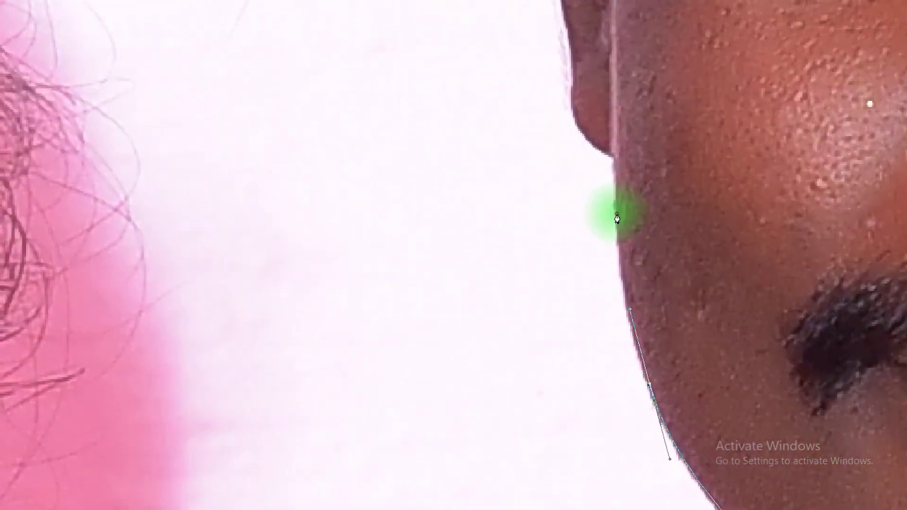
{"action": "left_click", "coordinate": [611, 156]}
{"action": "left_click_drag", "start_coordinate": [588, 132], "coordinate": [589, 165]}
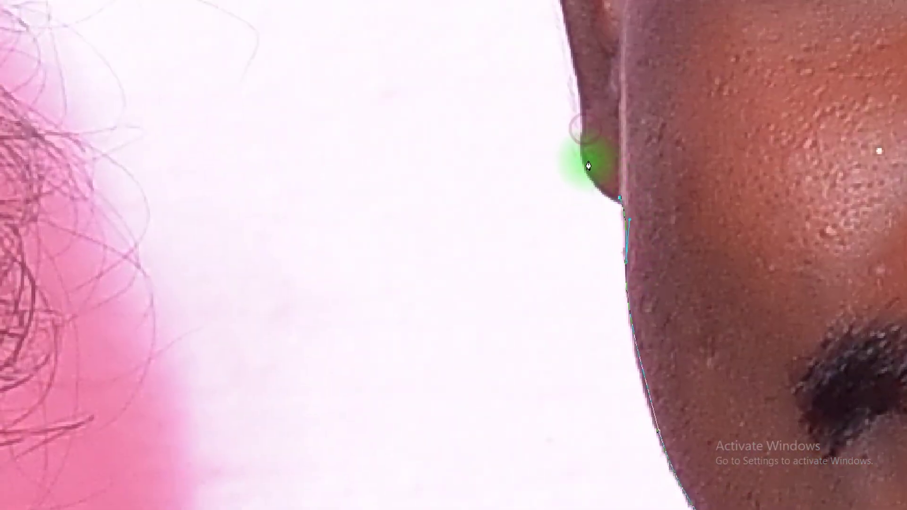
{"action": "left_click_drag", "start_coordinate": [585, 119], "coordinate": [596, 222]}
{"action": "mouse_move", "coordinate": [568, 75]}
{"action": "left_mouse_down"}
{"action": "mouse_move", "coordinate": [587, 172]}
{"action": "mouse_move", "coordinate": [574, 172]}
{"action": "left_mouse_up"}
{"action": "left_click", "coordinate": [583, 114]}
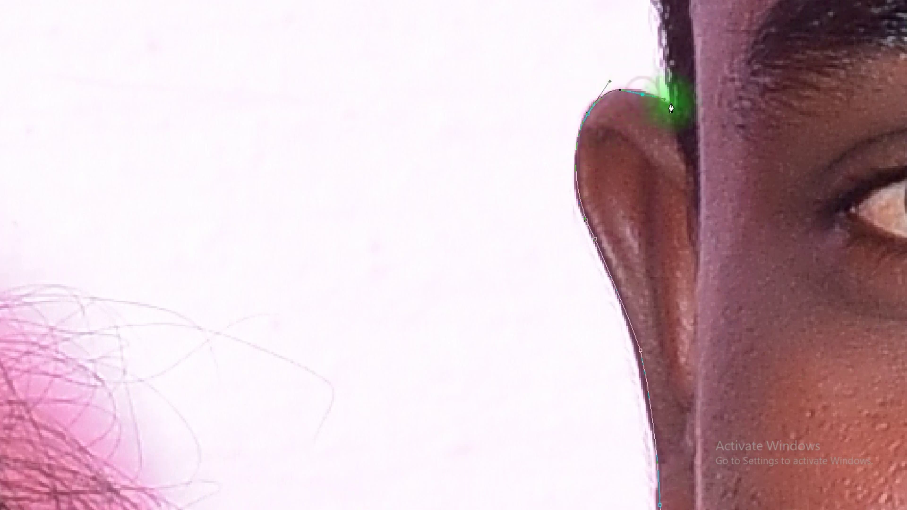
Step: Place curved anchors along the hairline, over the top and down the head's far side
{"action": "left_click_drag", "start_coordinate": [678, 60], "coordinate": [664, 202]}
{"action": "left_click_drag", "start_coordinate": [652, 132], "coordinate": [652, 199]}
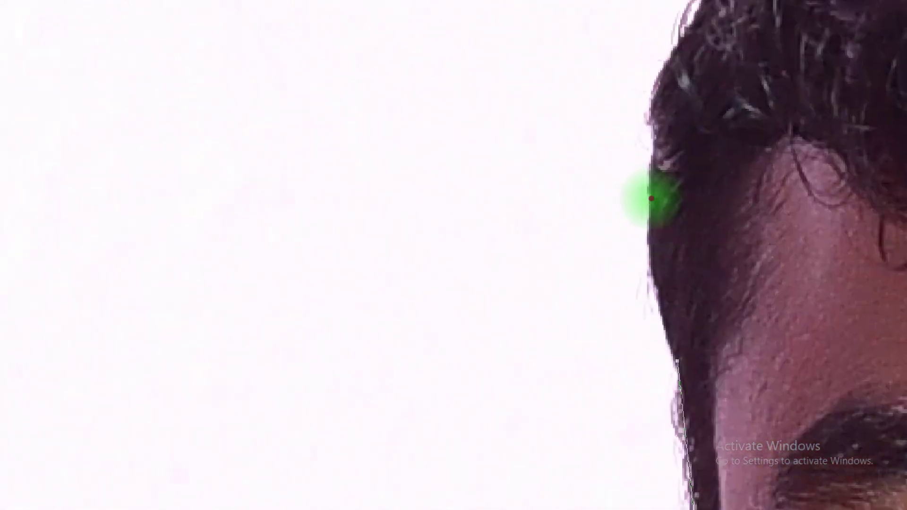
{"action": "left_click", "coordinate": [650, 228]}
{"action": "left_click", "coordinate": [652, 169]}
{"action": "left_click_drag", "start_coordinate": [666, 93], "coordinate": [666, 222]}
{"action": "left_click_drag", "start_coordinate": [677, 188], "coordinate": [701, 150]}
{"action": "left_click_drag", "start_coordinate": [761, 77], "coordinate": [713, 207]}
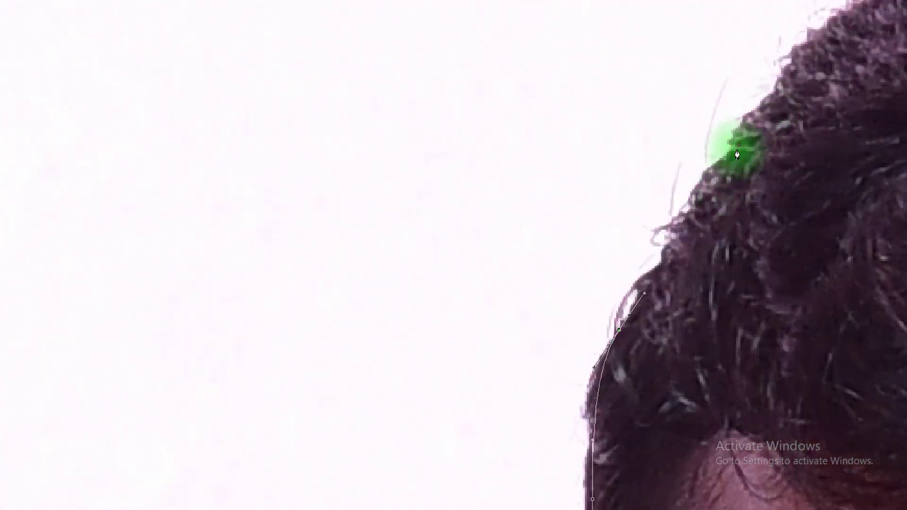
{"action": "left_click_drag", "start_coordinate": [735, 164], "coordinate": [652, 203]}
{"action": "mouse_move", "coordinate": [723, 125]}
{"action": "left_mouse_down"}
{"action": "mouse_move", "coordinate": [688, 146]}
{"action": "mouse_move", "coordinate": [778, 110]}
{"action": "mouse_move", "coordinate": [561, 148]}
{"action": "mouse_move", "coordinate": [498, 128]}
{"action": "mouse_move", "coordinate": [632, 129]}
{"action": "left_mouse_up"}
{"action": "left_click_drag", "start_coordinate": [743, 146], "coordinate": [587, 116]}
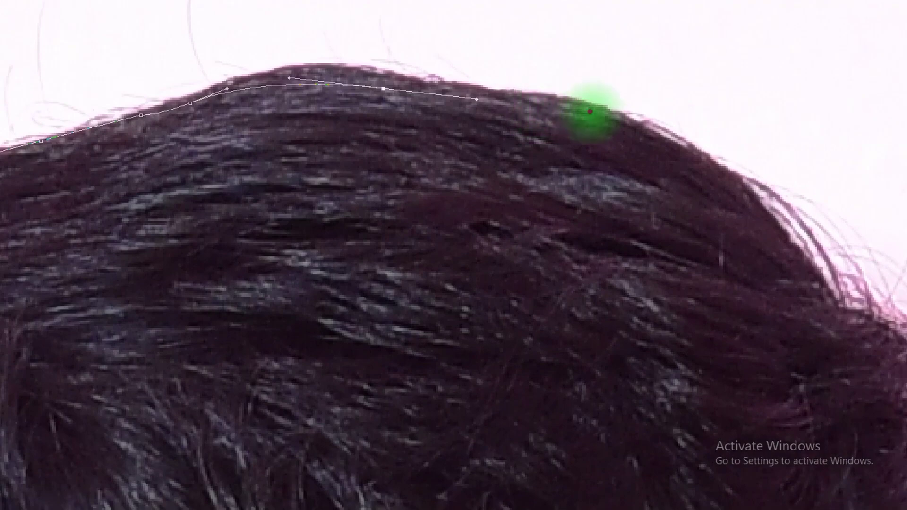
{"action": "left_click_drag", "start_coordinate": [753, 203], "coordinate": [541, 101]}
{"action": "left_click_drag", "start_coordinate": [587, 149], "coordinate": [616, 189]}
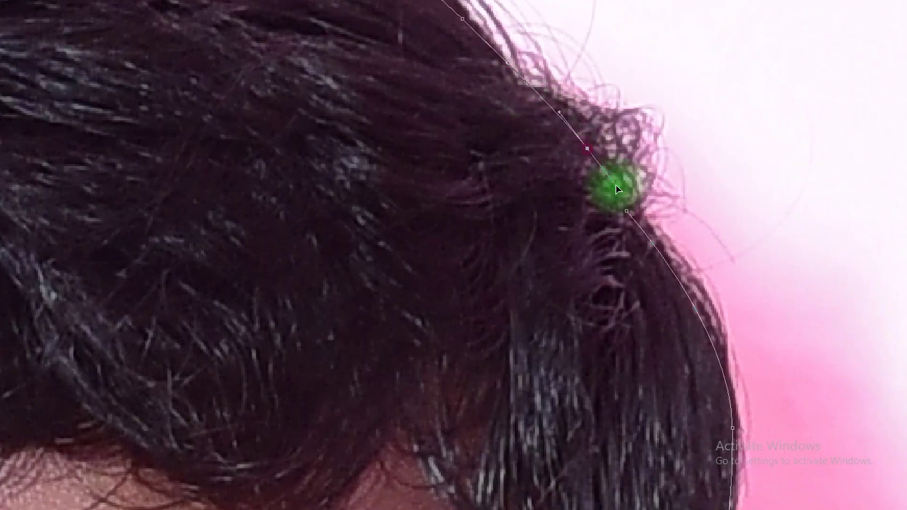
Step: Load the traced path as a 2-pixel feathered selection and copy the couple onto a new layer
{"action": "key", "text": "shift+F6"}
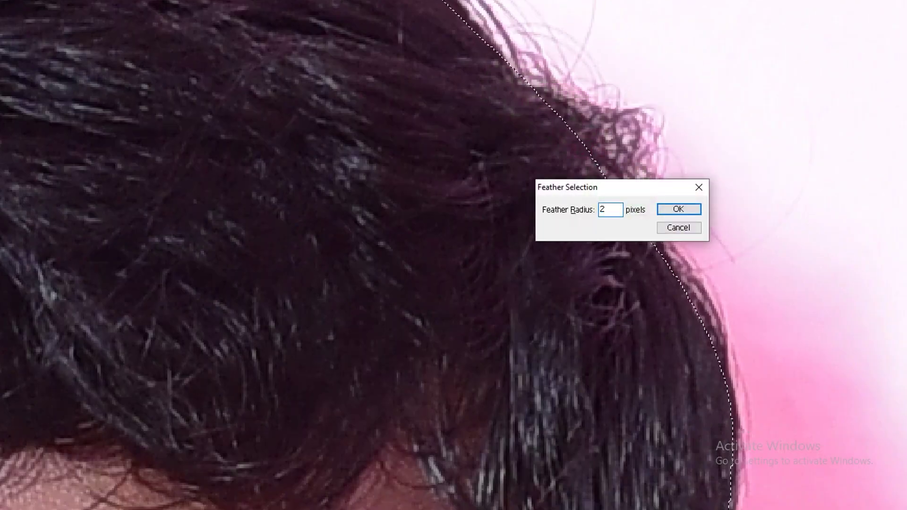
{"action": "key", "text": "Return"}
{"action": "key", "text": "ctrl+0"}
{"action": "key", "text": "Tab"}
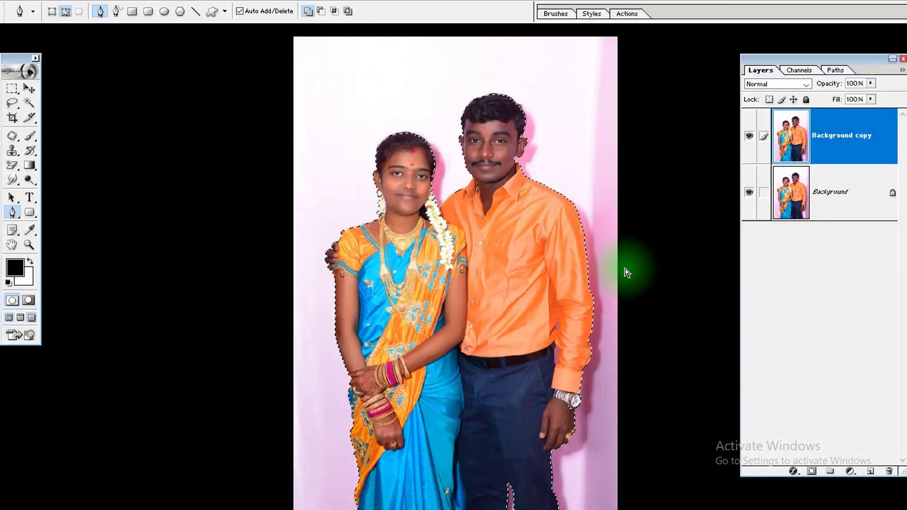
{"action": "key", "text": "ctrl+j"}
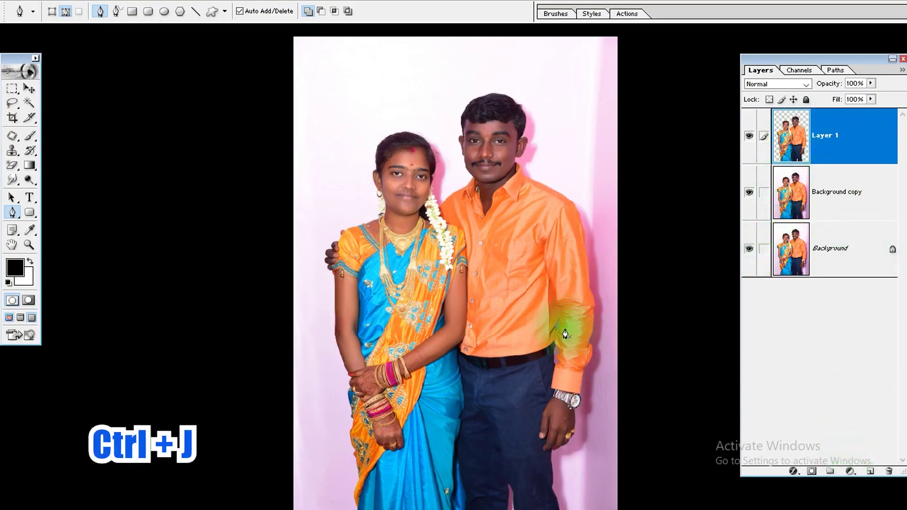
Step: Zoom in on the couple's faces and rename the new layer to S
{"action": "left_click", "coordinate": [480, 286]}
{"action": "mouse_move", "coordinate": [587, 279]}
{"action": "left_mouse_down"}
{"action": "mouse_move", "coordinate": [446, 294]}
{"action": "mouse_move", "coordinate": [401, 477]}
{"action": "left_mouse_up"}
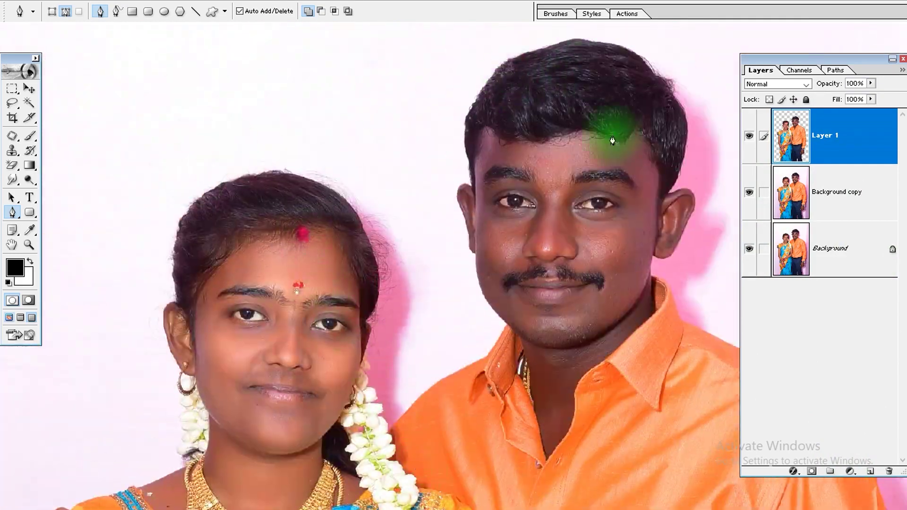
{"action": "left_click", "coordinate": [833, 190]}
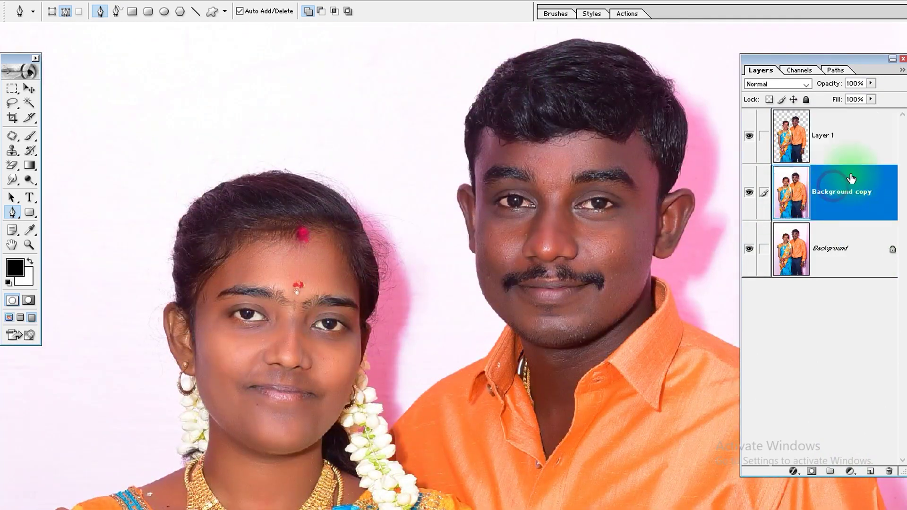
{"action": "left_click", "coordinate": [832, 137]}
{"action": "double_click", "coordinate": [834, 136]}
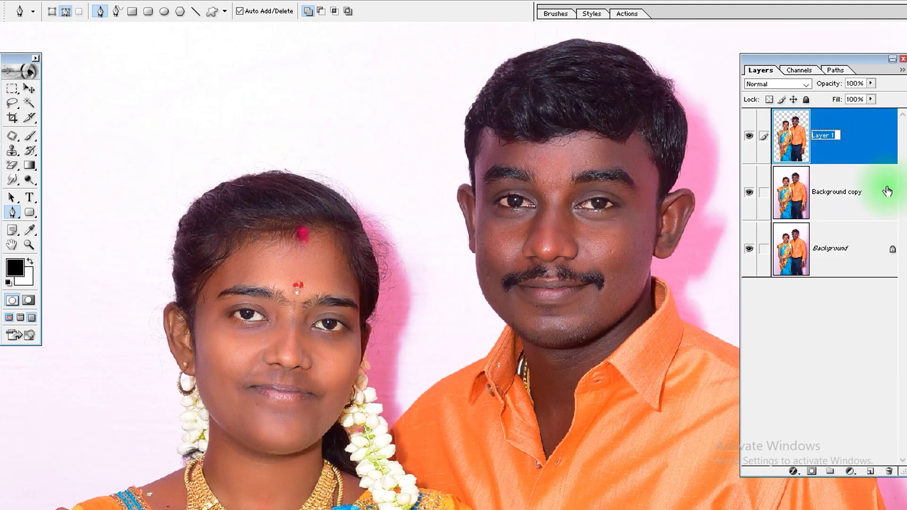
{"action": "type", "text": "S"}
{"action": "left_click", "coordinate": [838, 196]}
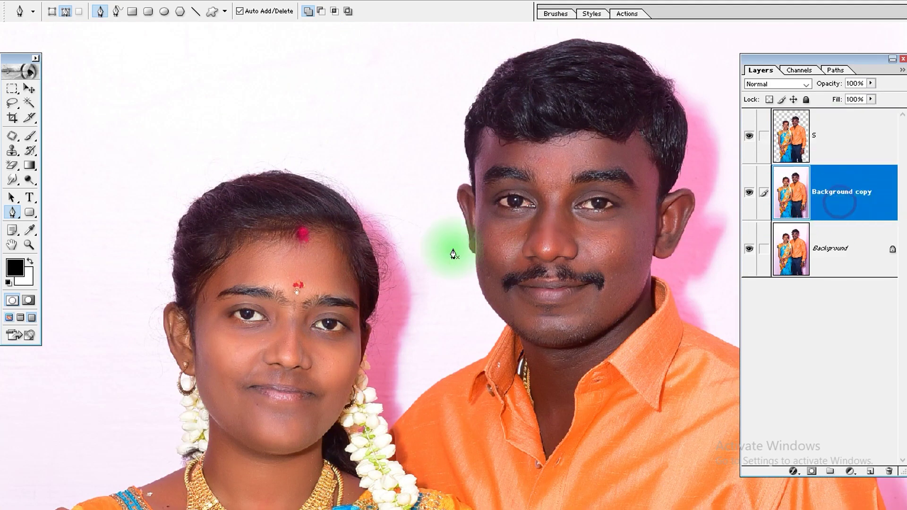
Step: Draw rectangular selections around the woman's and man's faces and copy them to a new layer
{"action": "key", "text": "m"}
{"action": "left_click_drag", "start_coordinate": [148, 128], "coordinate": [314, 302]}
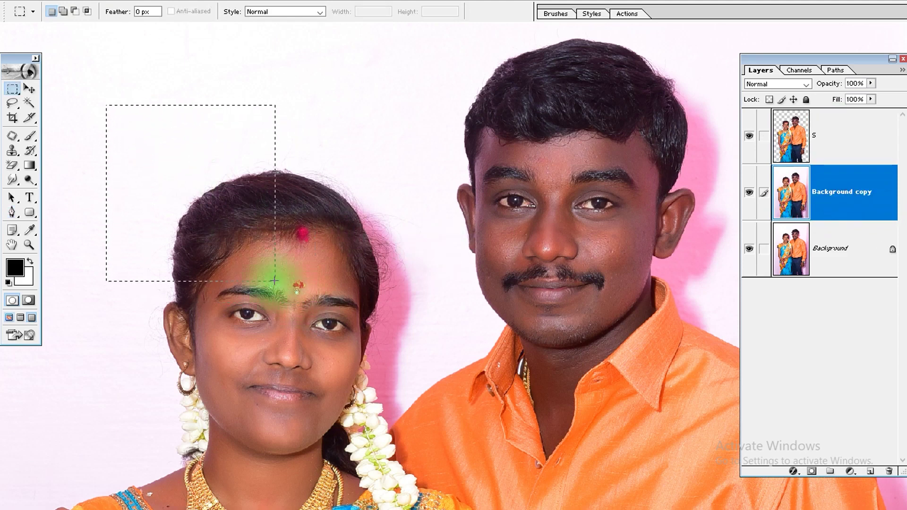
{"action": "left_click_drag", "start_coordinate": [352, 352], "coordinate": [410, 426]}
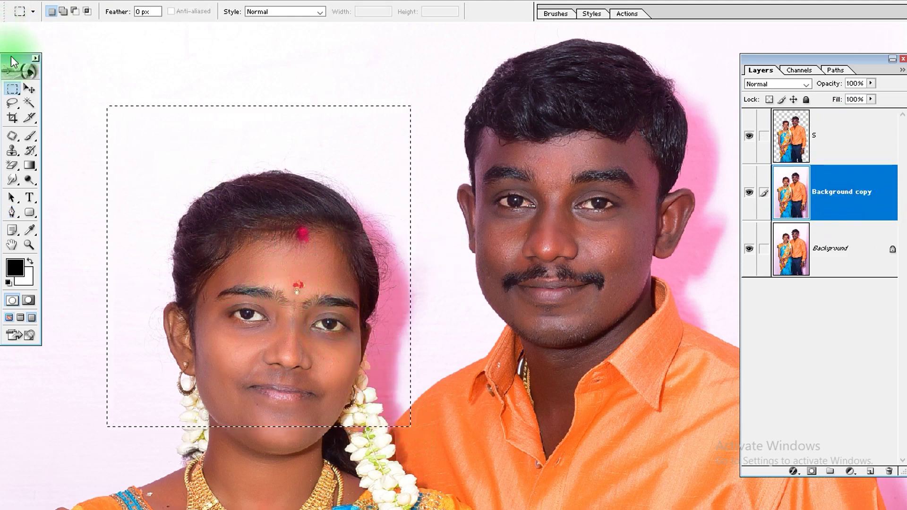
{"action": "left_click_drag", "start_coordinate": [114, 153], "coordinate": [433, 446]}
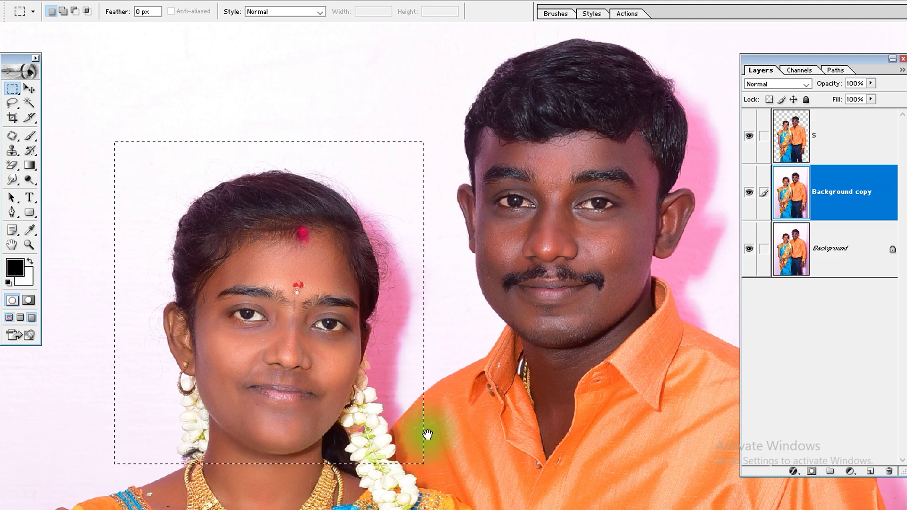
{"action": "scroll", "coordinate": [383, 378], "scroll_direction": "right", "scroll_amount": 3}
{"action": "mouse_move", "coordinate": [366, 40]}
{"action": "left_mouse_down", "text": "shift"}
{"action": "mouse_move", "coordinate": [596, 252]}
{"action": "mouse_move", "coordinate": [642, 283]}
{"action": "left_mouse_up", "text": "shift"}
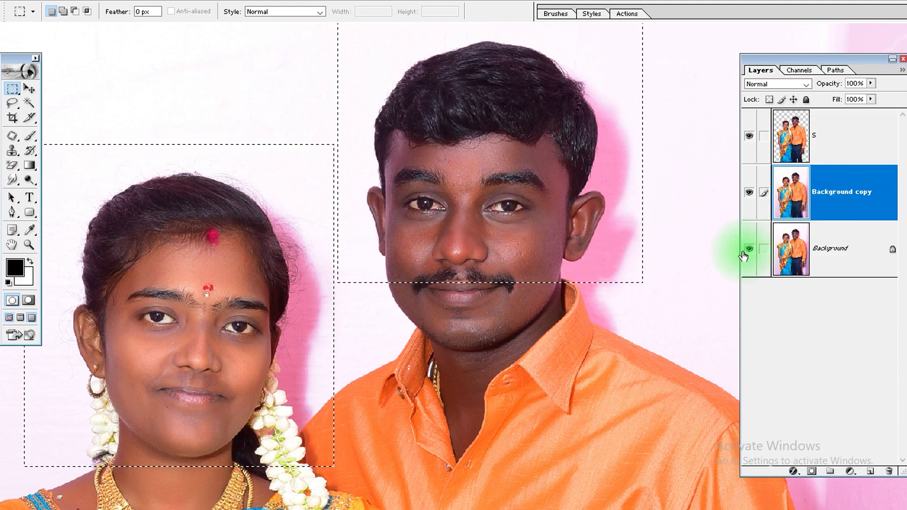
{"action": "key", "text": "ctrl+j"}
Step: Toggle layer visibility to check the face-patch Layer 1, then restore all layers
{"action": "key", "text": "v"}
{"action": "left_click", "coordinate": [748, 135]}
{"action": "left_click", "coordinate": [749, 249]}
{"action": "left_click", "coordinate": [750, 305]}
{"action": "left_click", "coordinate": [749, 192]}
{"action": "left_click", "coordinate": [749, 248]}
{"action": "left_click", "coordinate": [750, 305]}
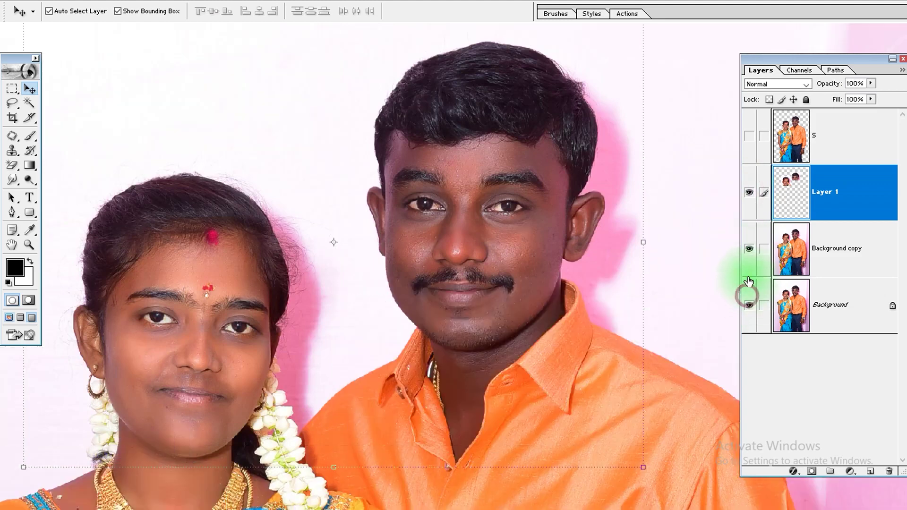
{"action": "left_click", "coordinate": [749, 136]}
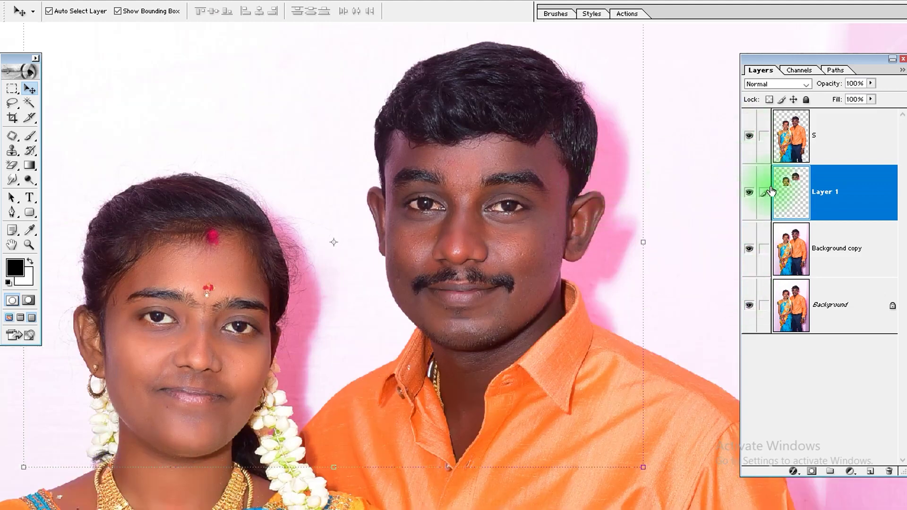
{"action": "left_click_drag", "start_coordinate": [787, 194], "coordinate": [683, 207]}
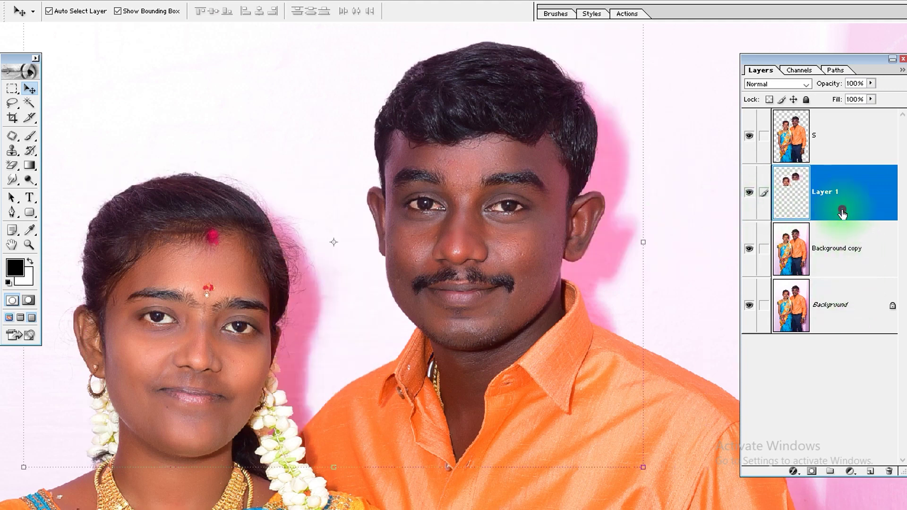
{"action": "left_click", "coordinate": [842, 252]}
Step: Add a light grey Solid Color fill layer above Background copy
{"action": "left_click", "coordinate": [851, 472]}
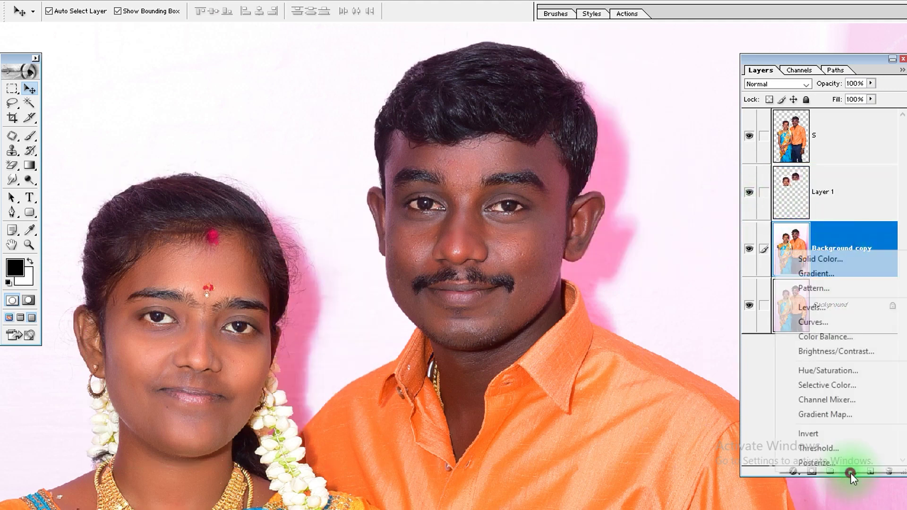
{"action": "left_click", "coordinate": [832, 260]}
{"action": "left_click_drag", "start_coordinate": [597, 324], "coordinate": [482, 309]}
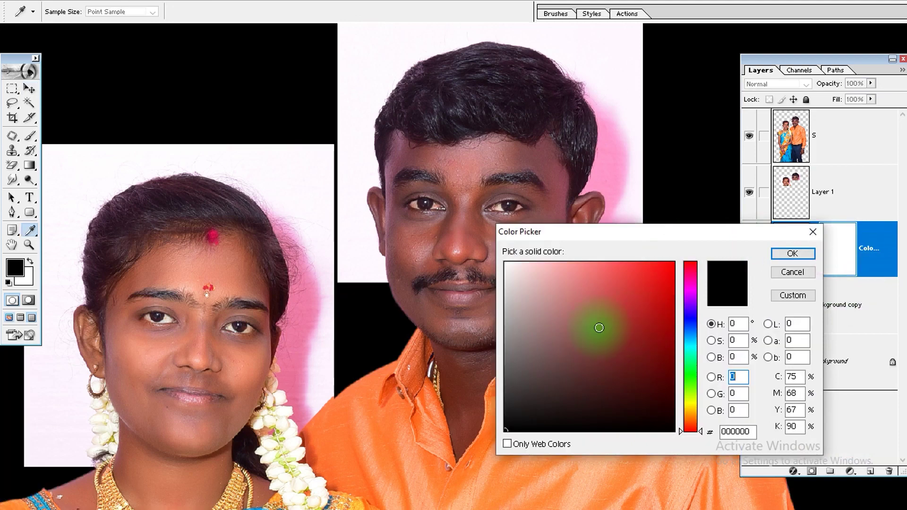
{"action": "key", "text": "Return"}
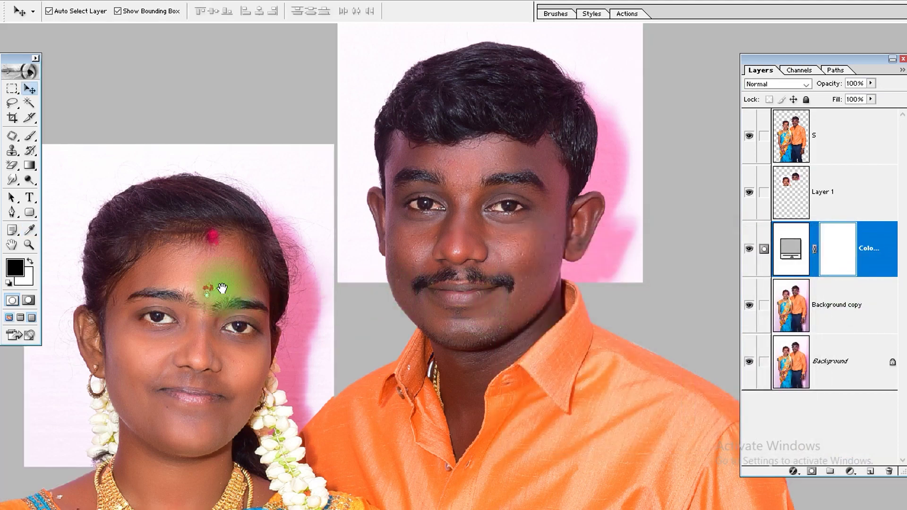
Step: Desaturate the face-patch Layer 1 to Saturation -100 with Hue/Saturation
{"action": "left_click_drag", "start_coordinate": [218, 290], "coordinate": [328, 295]}
{"action": "right_click", "coordinate": [418, 188]}
{"action": "left_click", "coordinate": [427, 193]}
{"action": "left_click_drag", "start_coordinate": [435, 244], "coordinate": [325, 339]}
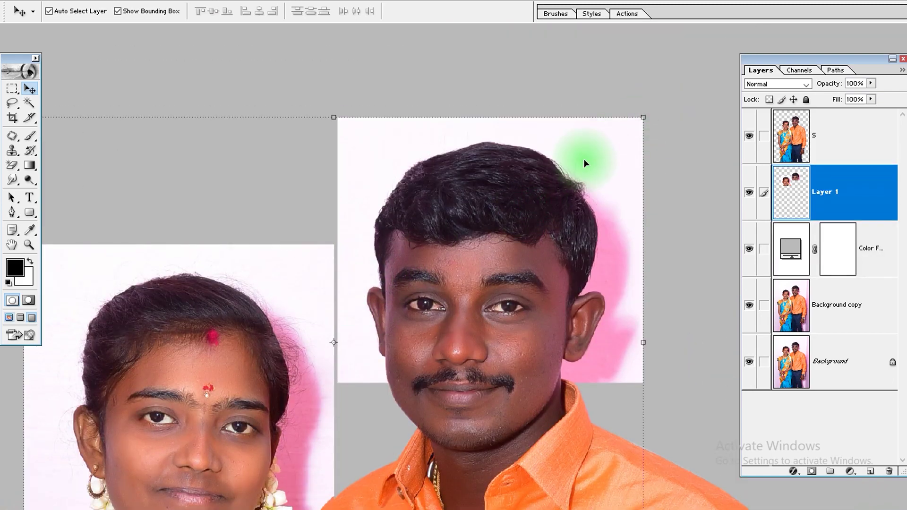
{"action": "key", "text": "f"}
{"action": "key", "text": "f"}
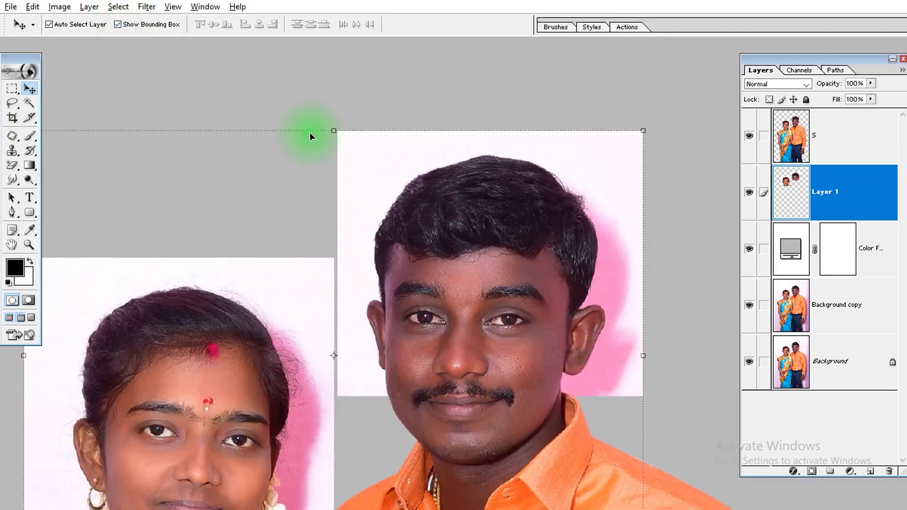
{"action": "key", "text": "ctrl+u"}
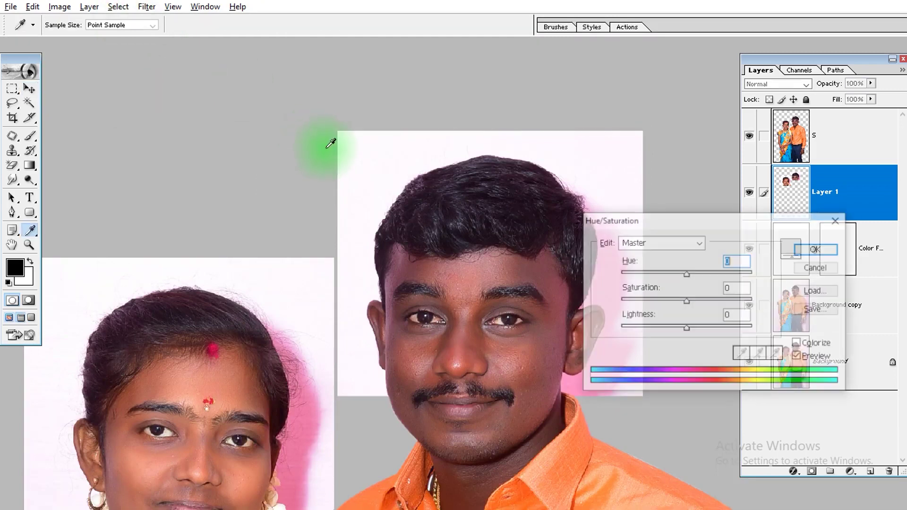
{"action": "left_click", "coordinate": [620, 299]}
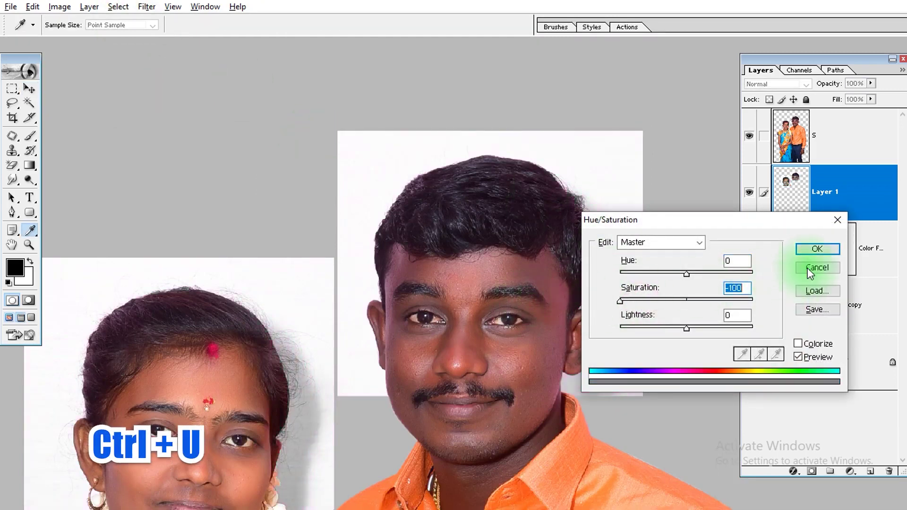
{"action": "left_click", "coordinate": [817, 249]}
{"action": "key", "text": "v"}
{"action": "left_click_drag", "start_coordinate": [612, 173], "coordinate": [687, 165]}
{"action": "key", "text": "ctrl+z"}
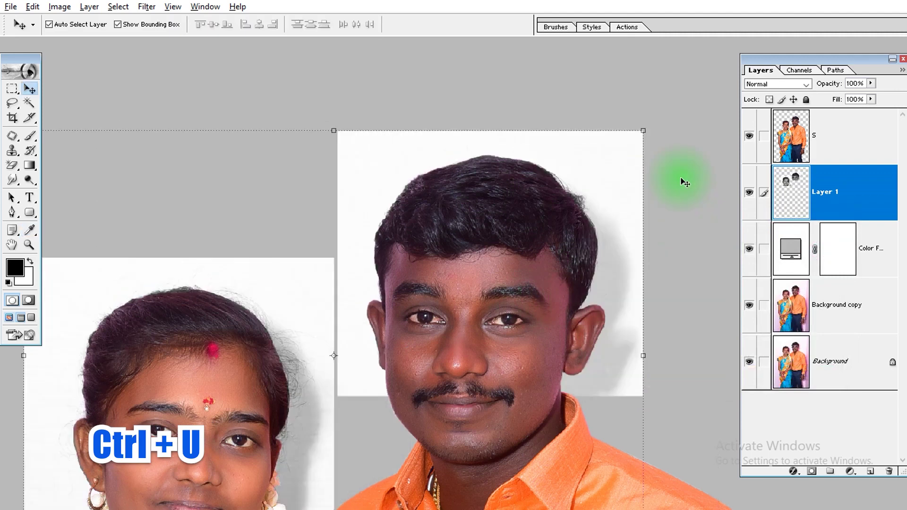
Step: Set Layer 1's blend mode to Multiply
{"action": "left_click", "coordinate": [781, 85]}
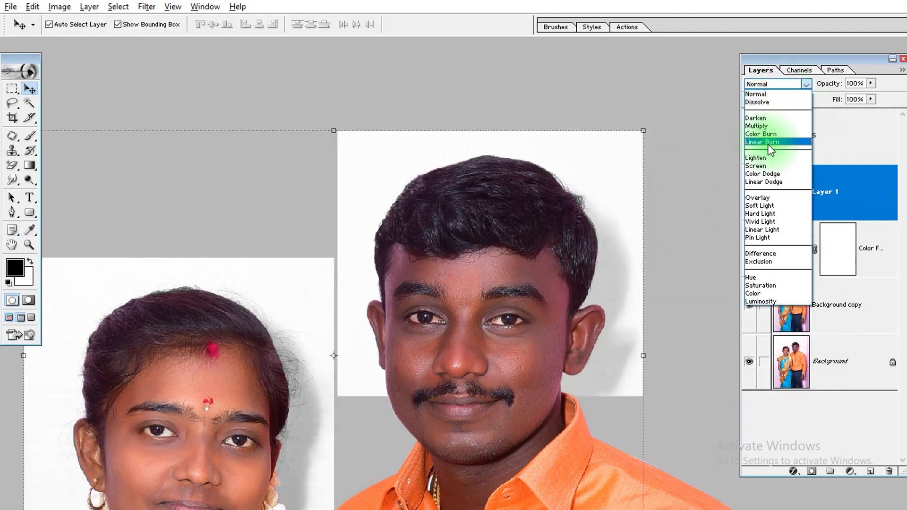
{"action": "left_click", "coordinate": [760, 118]}
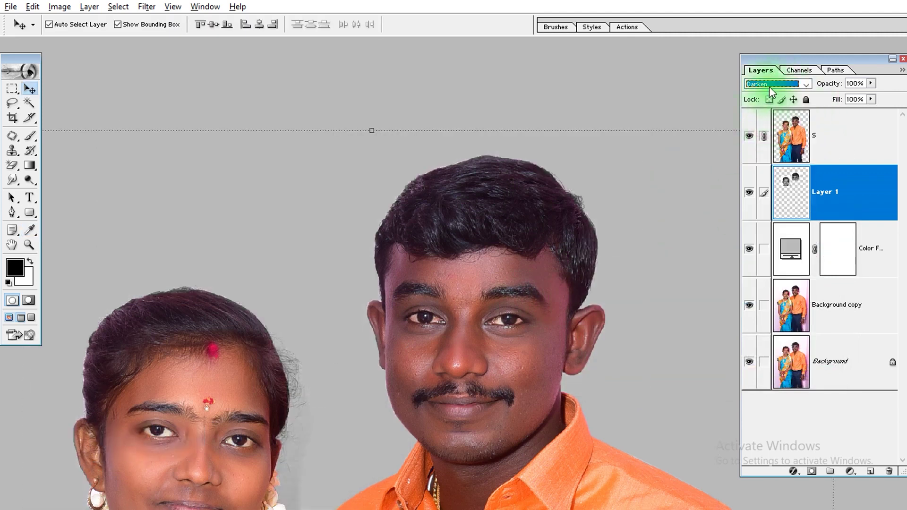
{"action": "left_click", "coordinate": [769, 86]}
{"action": "left_click", "coordinate": [758, 126]}
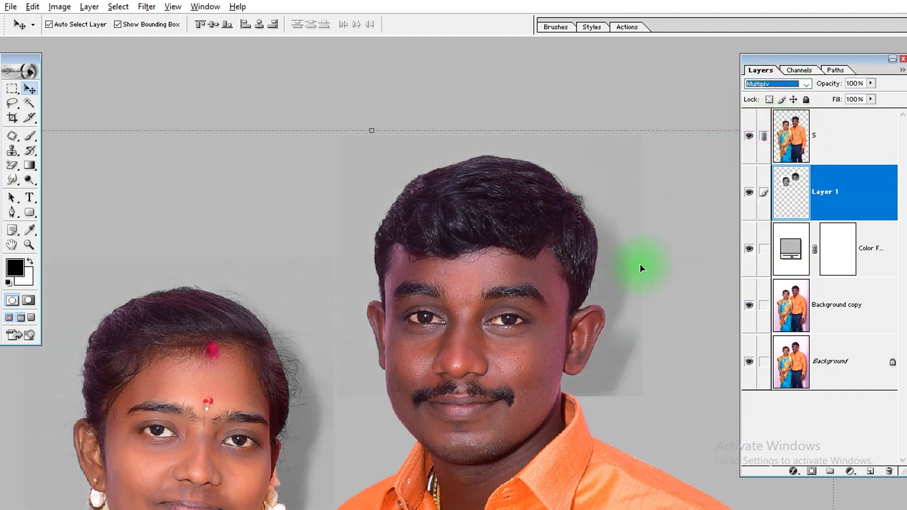
Step: Whiten Layer 1 with Curves, setting the white point from the grey background
{"action": "key", "text": "ctrl+m"}
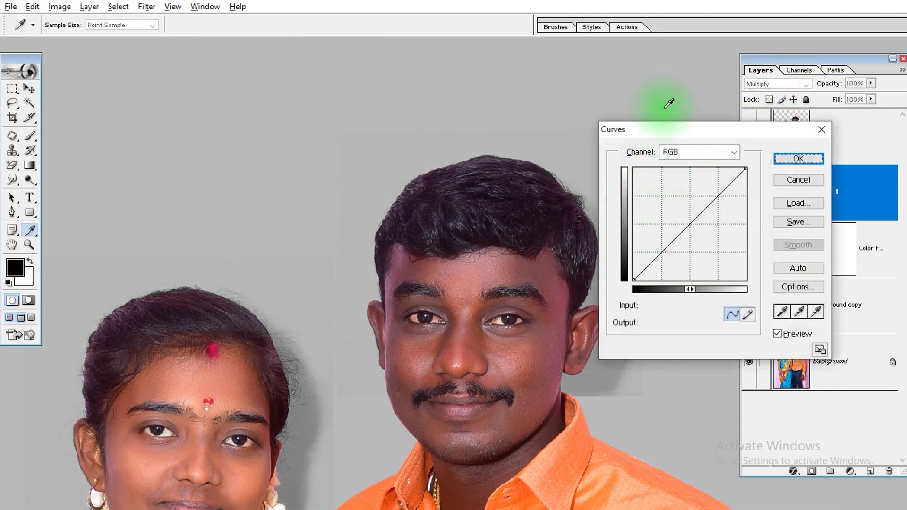
{"action": "mouse_move", "coordinate": [661, 131]}
{"action": "left_mouse_down"}
{"action": "mouse_move", "coordinate": [805, 95]}
{"action": "mouse_move", "coordinate": [759, 91]}
{"action": "left_mouse_up"}
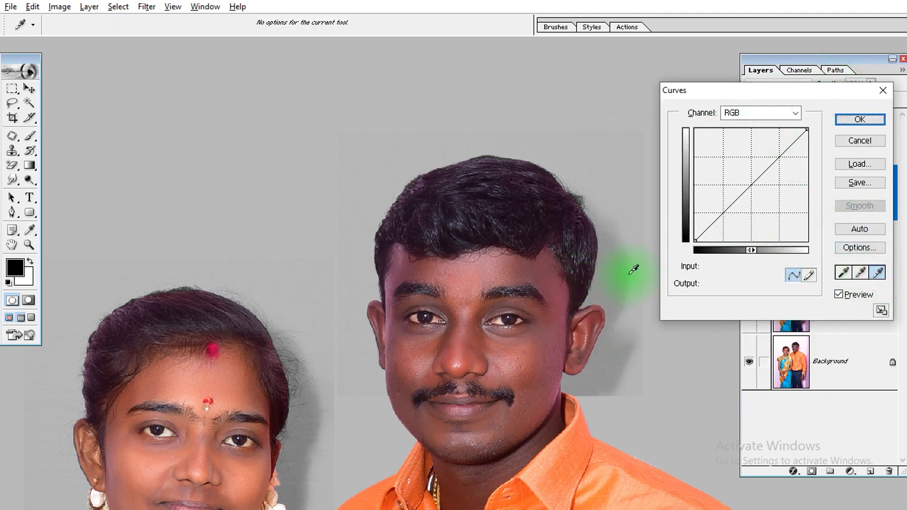
{"action": "left_click", "coordinate": [614, 275]}
{"action": "key", "text": "Return"}
{"action": "mouse_move", "coordinate": [365, 385]}
{"action": "left_mouse_down"}
{"action": "mouse_move", "coordinate": [471, 162]}
{"action": "mouse_move", "coordinate": [391, 302]}
{"action": "mouse_move", "coordinate": [393, 268]}
{"action": "left_mouse_up"}
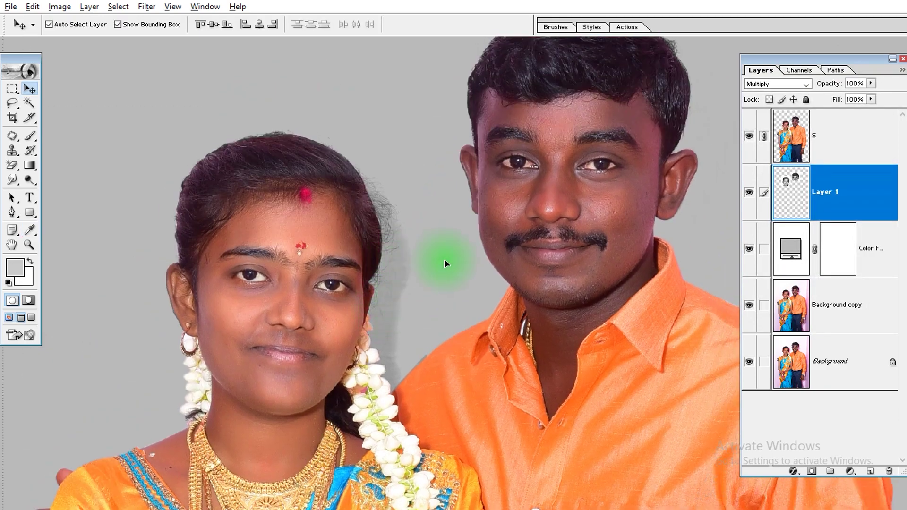
Step: Lasso the grey shadow beside the woman's hair and lighten it with a Curves white-point sample
{"action": "key", "text": "l"}
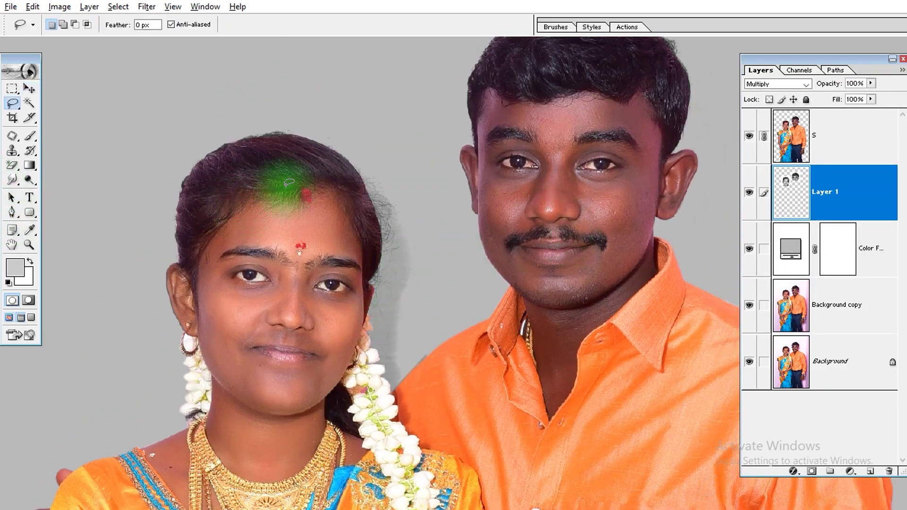
{"action": "mouse_move", "coordinate": [365, 232]}
{"action": "left_mouse_down"}
{"action": "mouse_move", "coordinate": [362, 191]}
{"action": "mouse_move", "coordinate": [363, 381]}
{"action": "left_mouse_up"}
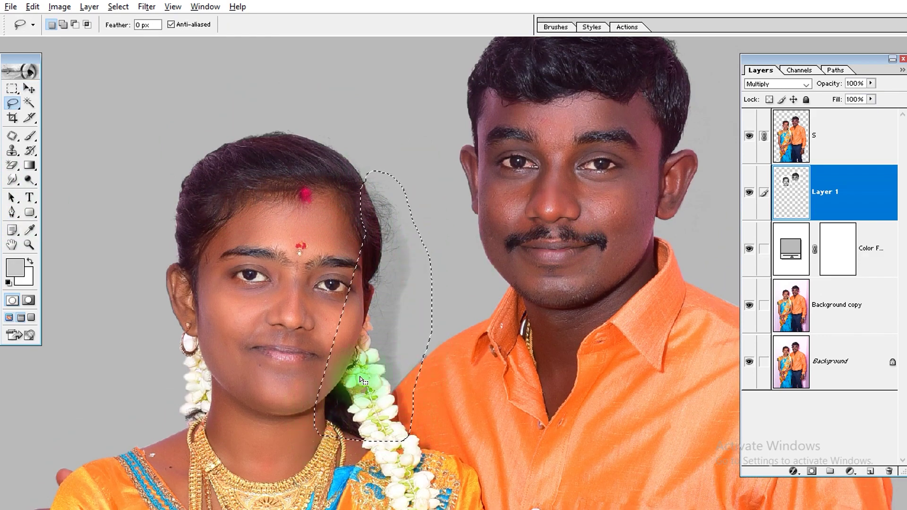
{"action": "key", "text": "ctrl+j"}
{"action": "key", "text": "ctrl+m"}
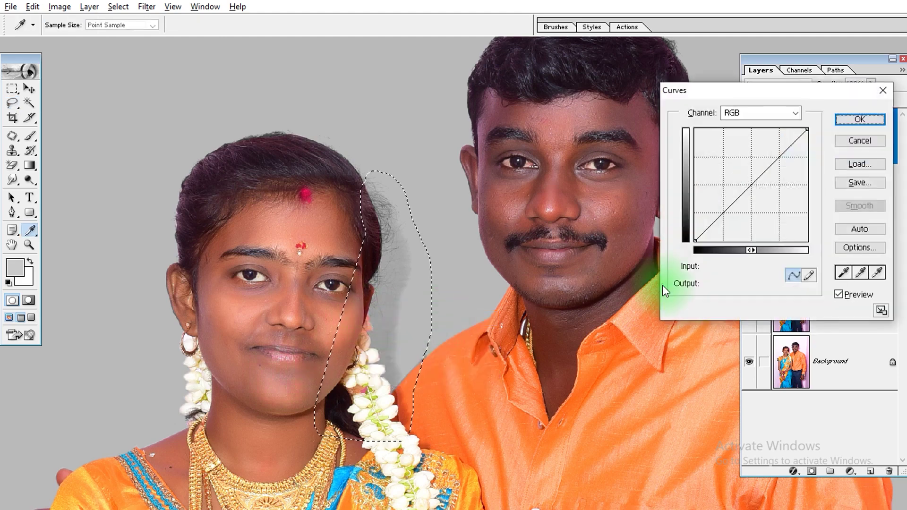
{"action": "left_click", "coordinate": [879, 273]}
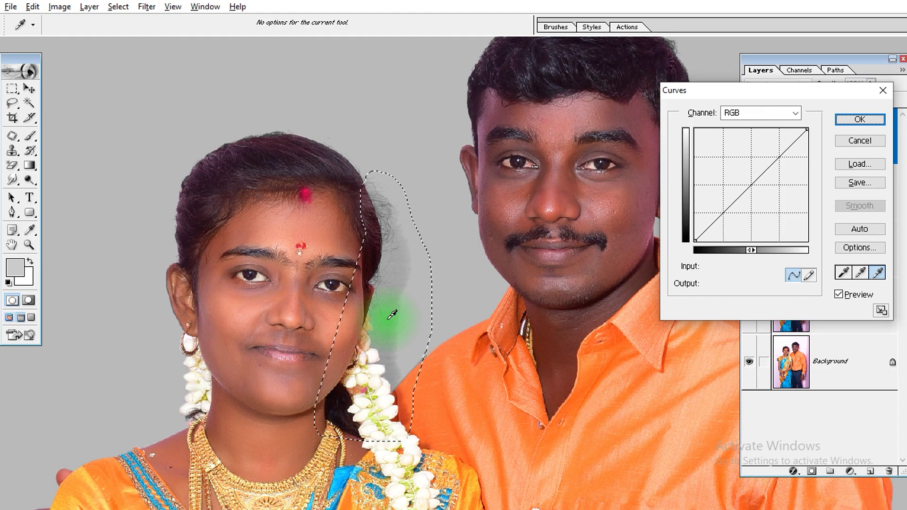
{"action": "left_click", "coordinate": [878, 272]}
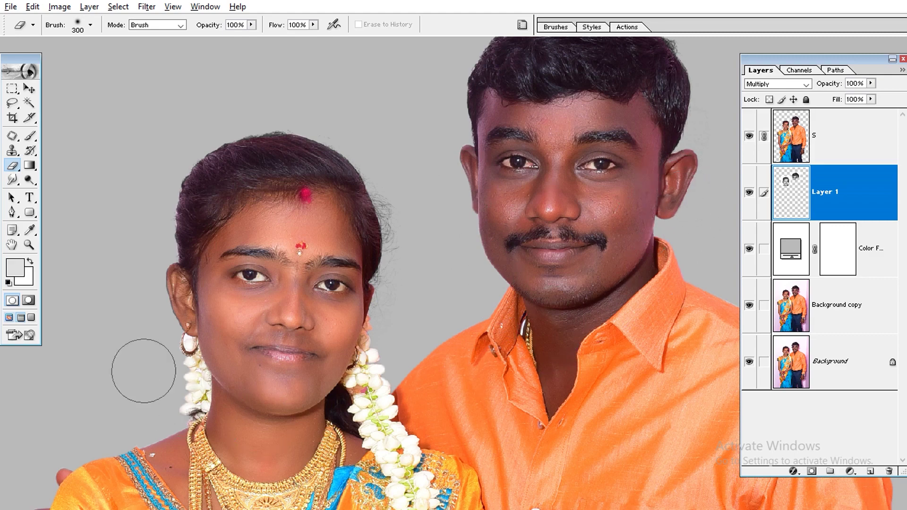
Step: Zoom in on the woman's earring and trace a pen path inside its hoop
{"action": "key", "text": "v"}
{"action": "left_click_drag", "start_coordinate": [354, 142], "coordinate": [223, 255]}
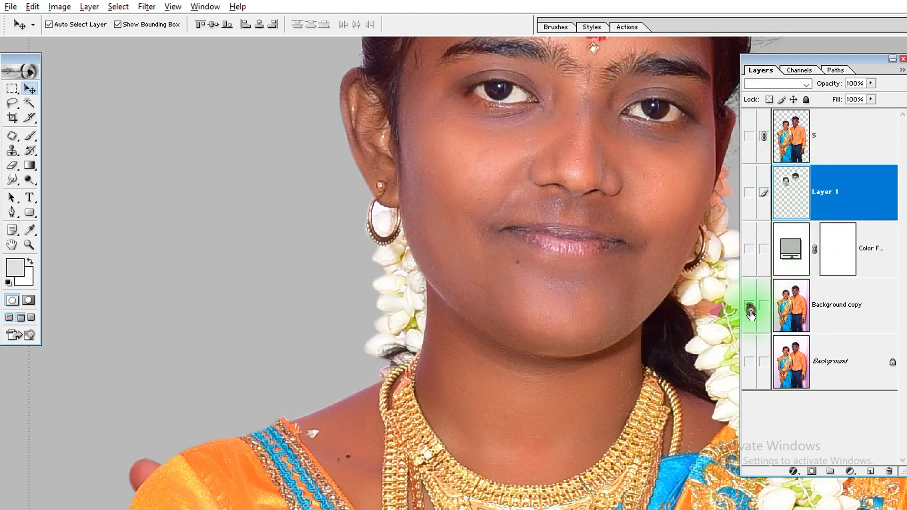
{"action": "left_click", "coordinate": [750, 307]}
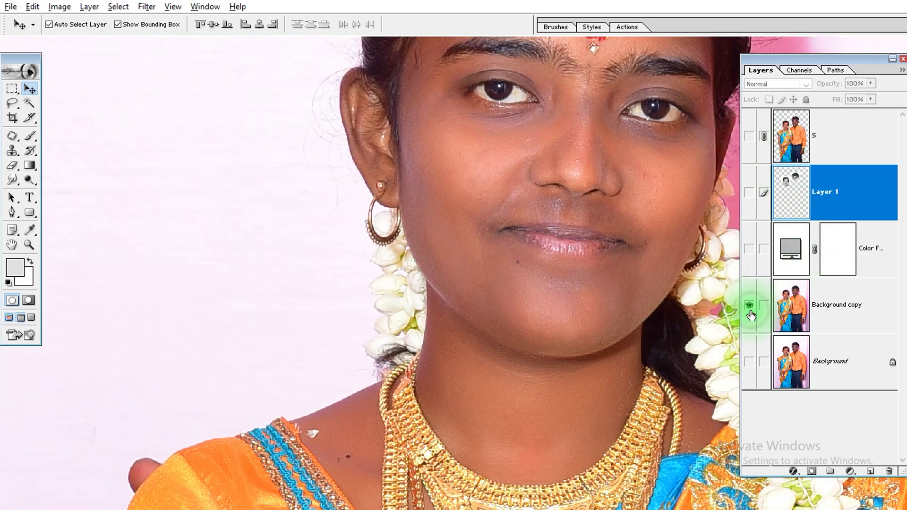
{"action": "left_click", "coordinate": [750, 306], "text": "alt"}
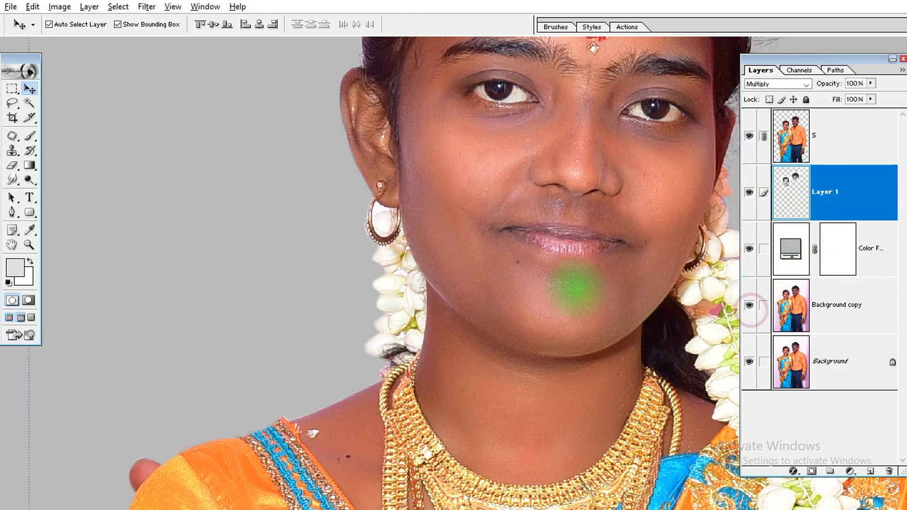
{"action": "scroll", "coordinate": [464, 361], "scroll_direction": "up", "scroll_amount": 5}
{"action": "left_click_drag", "start_coordinate": [303, 401], "coordinate": [484, 246]}
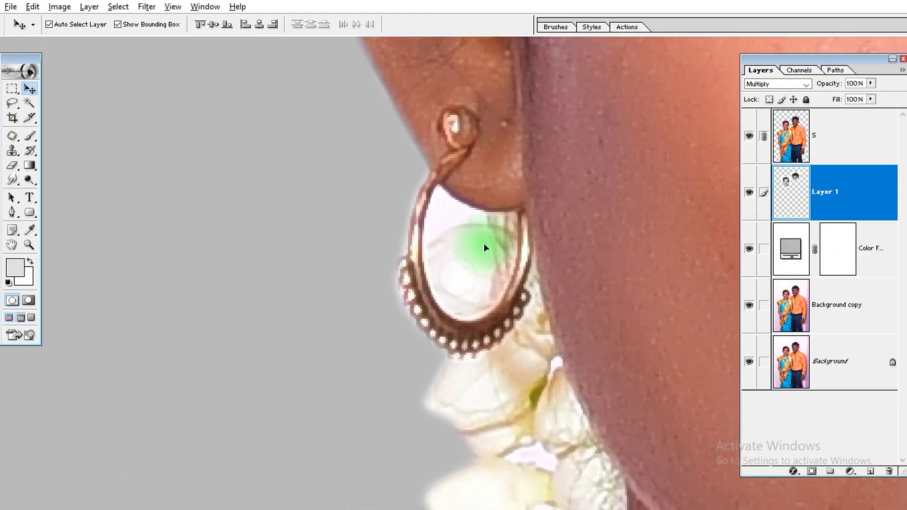
{"action": "key", "text": "p"}
{"action": "left_click", "coordinate": [424, 255]}
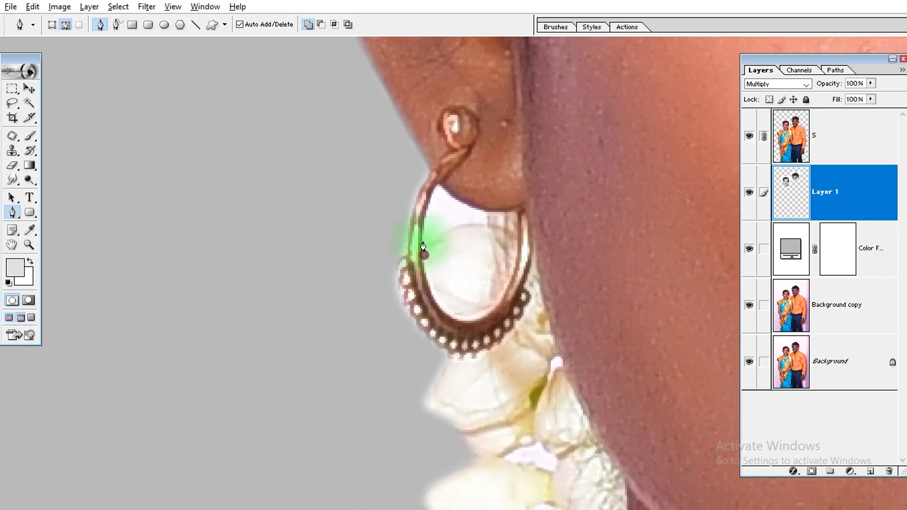
{"action": "left_click_drag", "start_coordinate": [427, 205], "coordinate": [435, 189]}
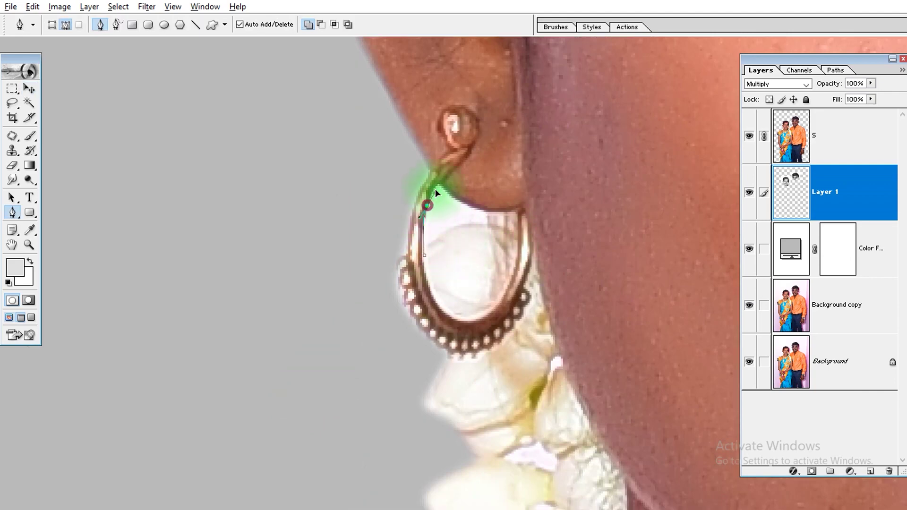
{"action": "left_click", "coordinate": [427, 248]}
Step: Convert the earring path to a feathered selection with layer S targeted
{"action": "key", "text": "ctrl+Return"}
{"action": "key", "text": "ctrl+alt+d"}
{"action": "key", "text": "Return"}
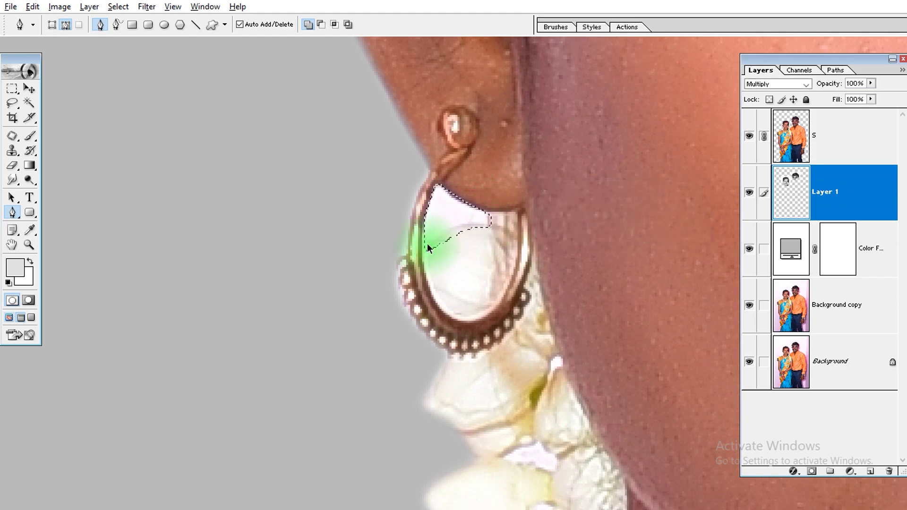
{"action": "right_click", "coordinate": [427, 243], "text": "ctrl"}
{"action": "left_click", "coordinate": [443, 229]}
{"action": "key", "text": "ctrl+alt+d"}
{"action": "key", "text": "Return"}
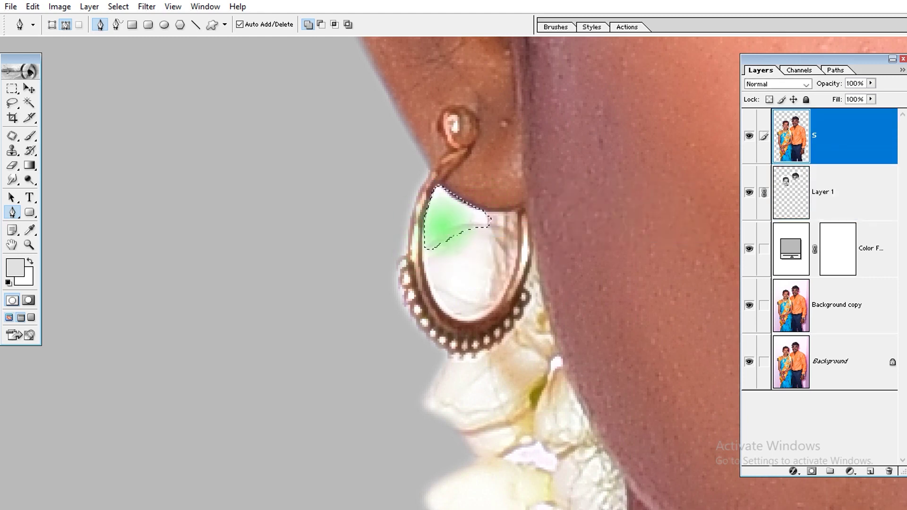
Step: Zoom in on the man's shirt and trace a pen path around the pink gap by his arm
{"action": "key", "text": "ctrl+0"}
{"action": "key", "text": "Tab"}
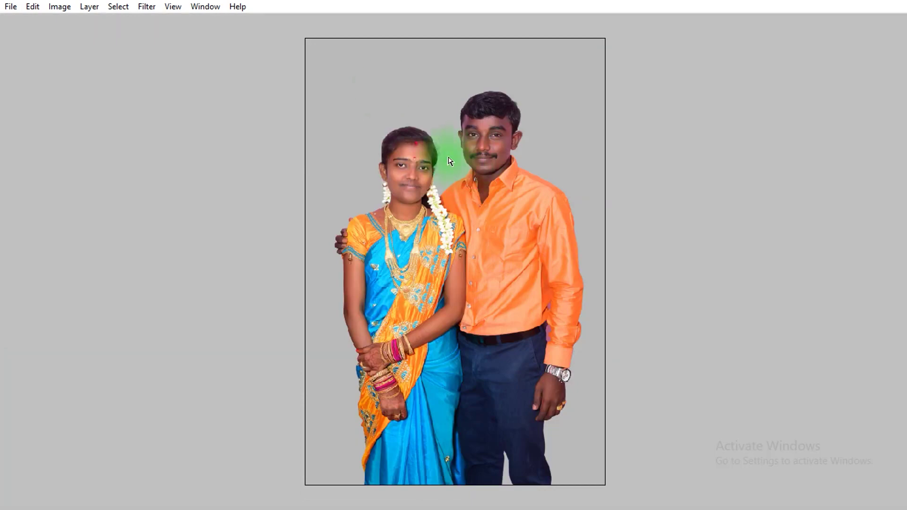
{"action": "key", "text": "ctrl+alt+0"}
{"action": "left_click_drag", "start_coordinate": [557, 399], "coordinate": [637, 260]}
{"action": "key", "text": "ctrl+plus"}
{"action": "mouse_move", "coordinate": [658, 360]}
{"action": "left_mouse_down"}
{"action": "mouse_move", "coordinate": [597, 115]}
{"action": "mouse_move", "coordinate": [537, 407]}
{"action": "left_mouse_up"}
{"action": "key", "text": "ctrl+plus"}
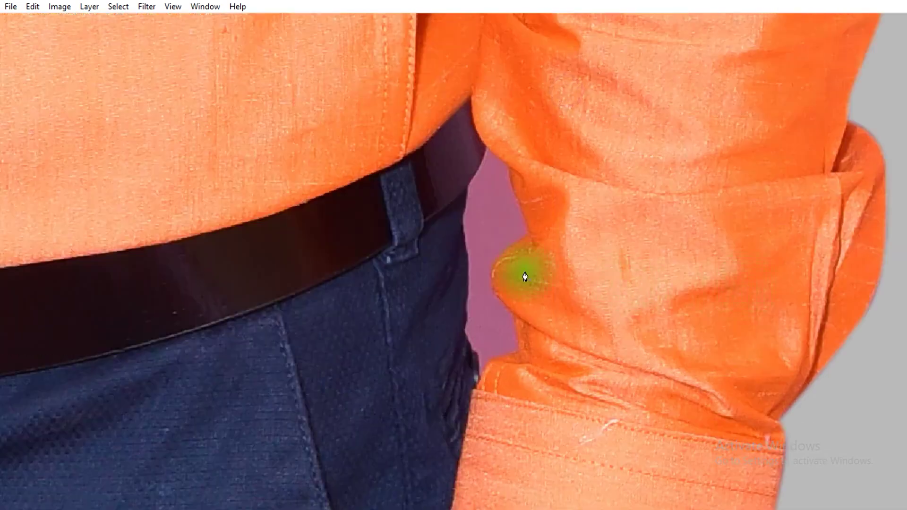
{"action": "left_click", "coordinate": [467, 303]}
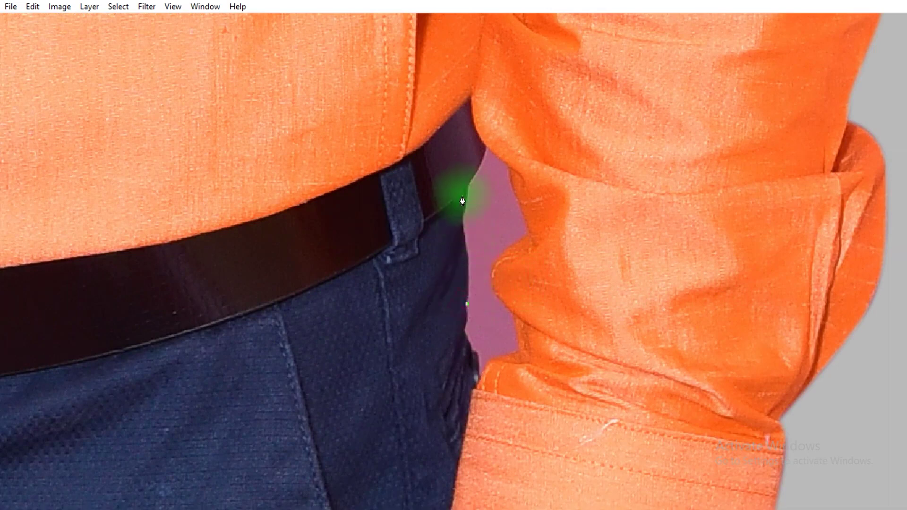
{"action": "left_click_drag", "start_coordinate": [463, 195], "coordinate": [468, 180]}
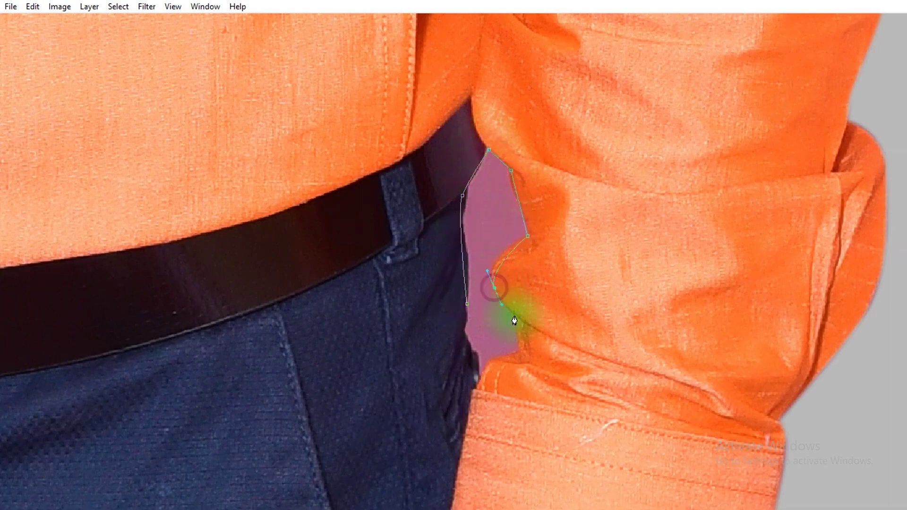
{"action": "left_click", "coordinate": [463, 335]}
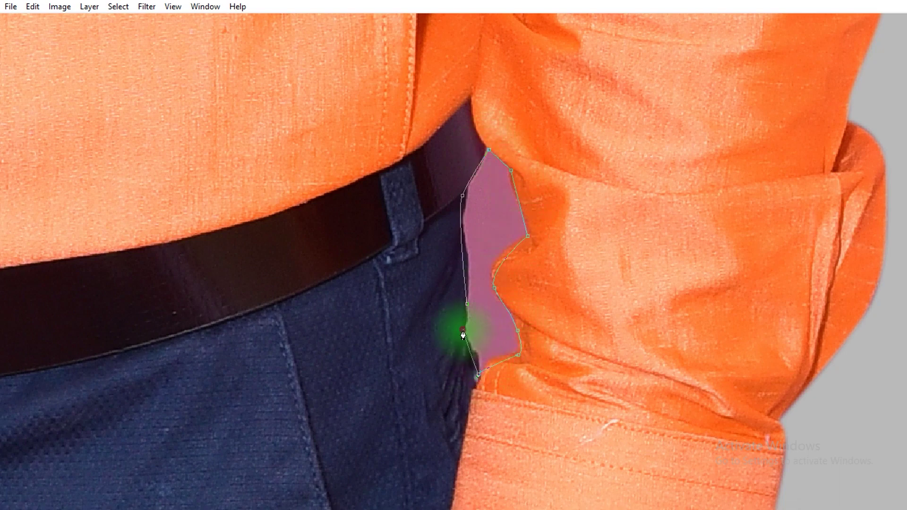
Step: Feather the arm-gap path selection and delete the pink from layer S
{"action": "scroll", "coordinate": [487, 350], "scroll_direction": "up", "scroll_amount": 5}
{"action": "scroll", "coordinate": [511, 364], "scroll_direction": "up", "scroll_amount": 3}
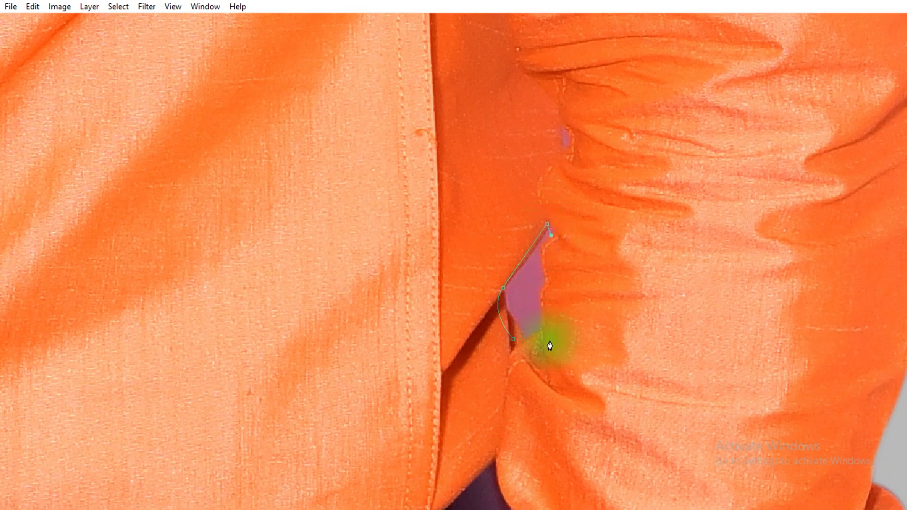
{"action": "scroll", "coordinate": [567, 255], "scroll_direction": "up", "scroll_amount": 3}
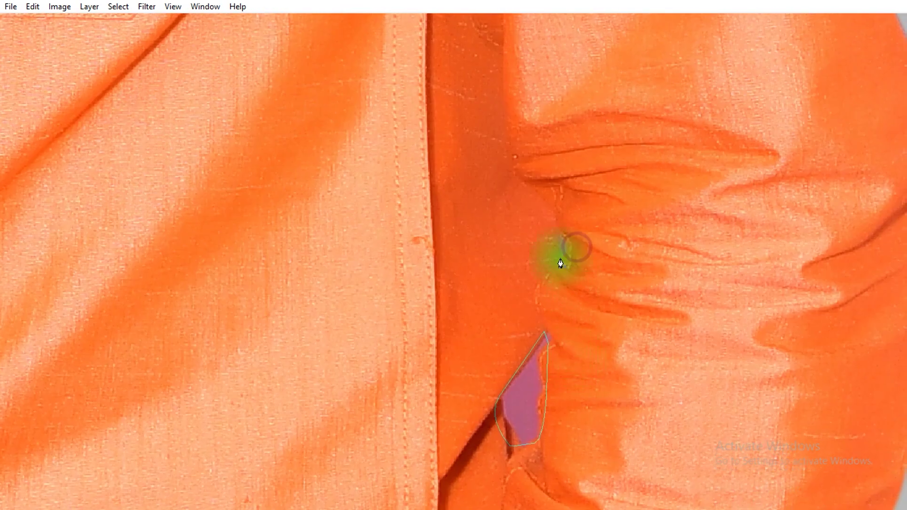
{"action": "key", "text": "ctrl+Return"}
{"action": "key", "text": "shift+F6"}
{"action": "key", "text": "Return"}
{"action": "key", "text": "Delete"}
{"action": "key", "text": "ctrl+0"}
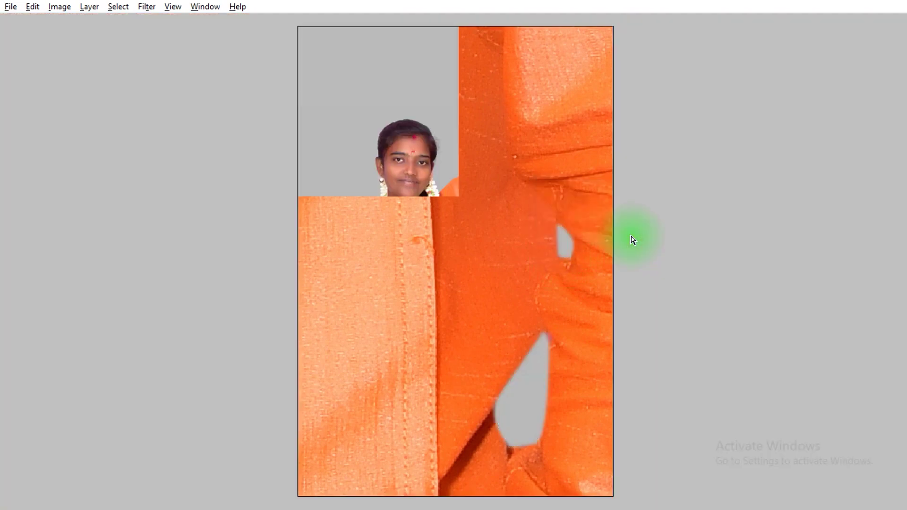
Step: Inspect the couple's faces up close with panels restored, then bring up the Levels dialog
{"action": "left_click_drag", "start_coordinate": [602, 89], "coordinate": [349, 263]}
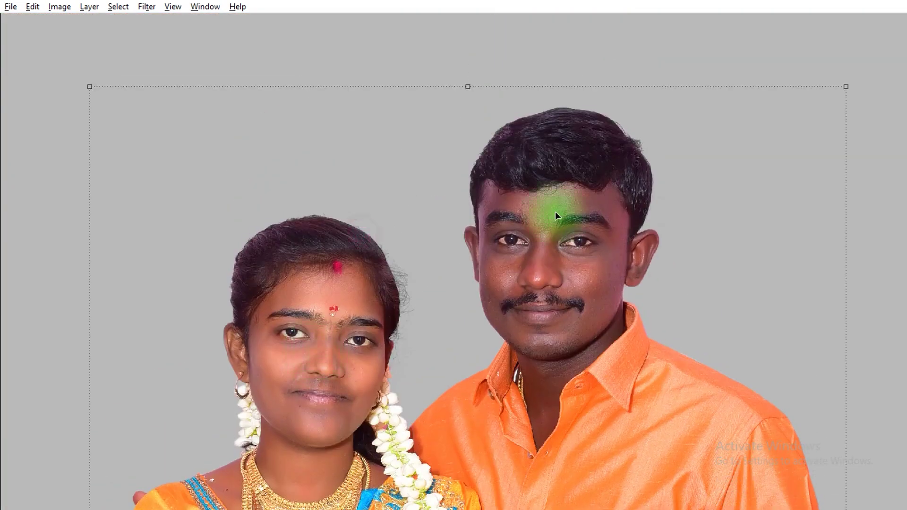
{"action": "key", "text": "Tab"}
{"action": "left_click_drag", "start_coordinate": [584, 229], "coordinate": [523, 131]}
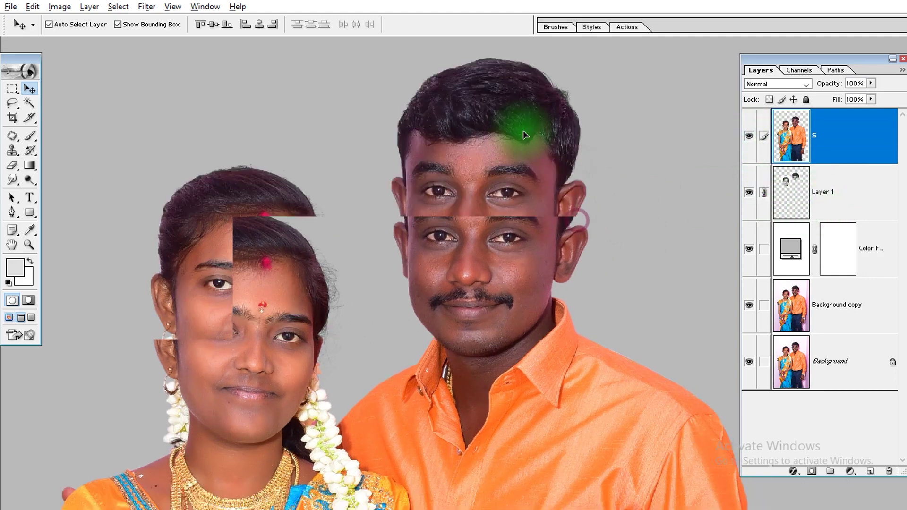
{"action": "left_click_drag", "start_coordinate": [444, 367], "coordinate": [348, 287]}
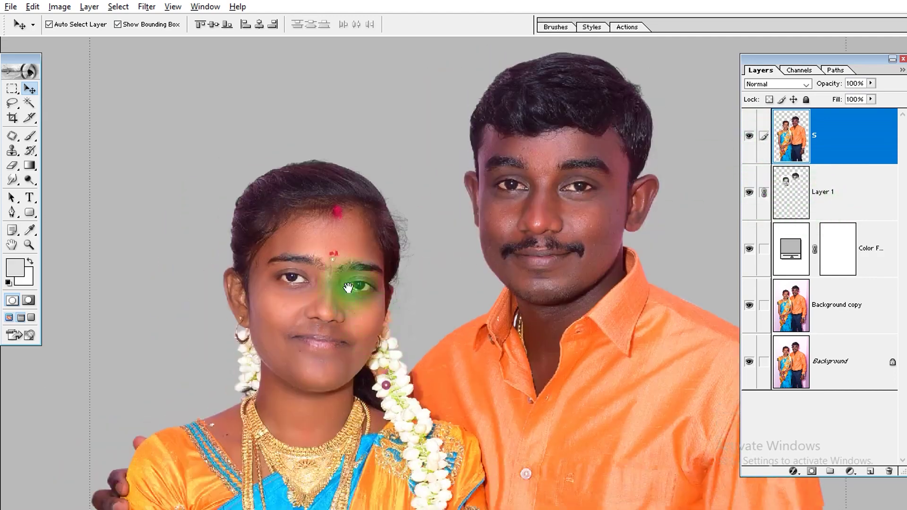
{"action": "key", "text": "ctrl+plus"}
{"action": "mouse_move", "coordinate": [570, 254]}
{"action": "left_mouse_down"}
{"action": "mouse_move", "coordinate": [611, 289]}
{"action": "mouse_move", "coordinate": [608, 246]}
{"action": "left_mouse_up"}
{"action": "scroll", "coordinate": [608, 246], "scroll_direction": "down", "scroll_amount": 2}
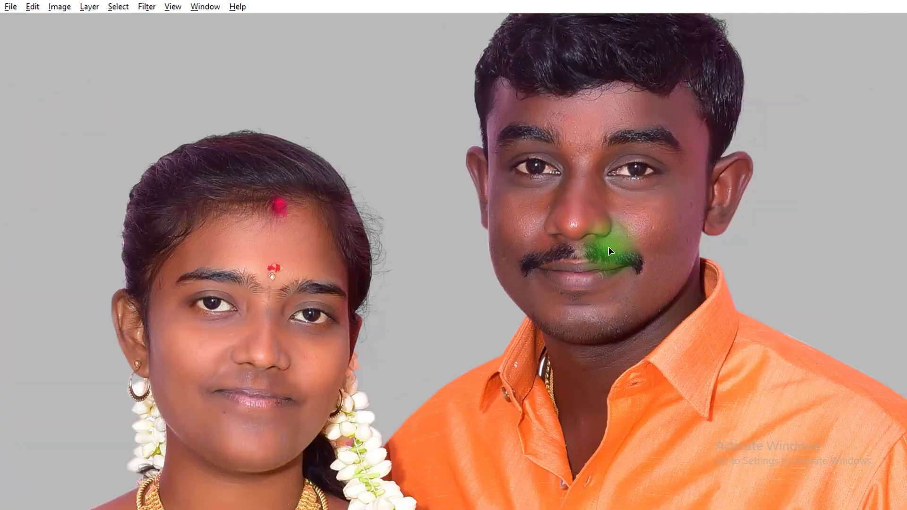
{"action": "mouse_move", "coordinate": [622, 318]}
{"action": "left_mouse_down"}
{"action": "mouse_move", "coordinate": [603, 269]}
{"action": "mouse_move", "coordinate": [603, 334]}
{"action": "left_mouse_up"}
{"action": "left_click_drag", "start_coordinate": [646, 244], "coordinate": [646, 260]}
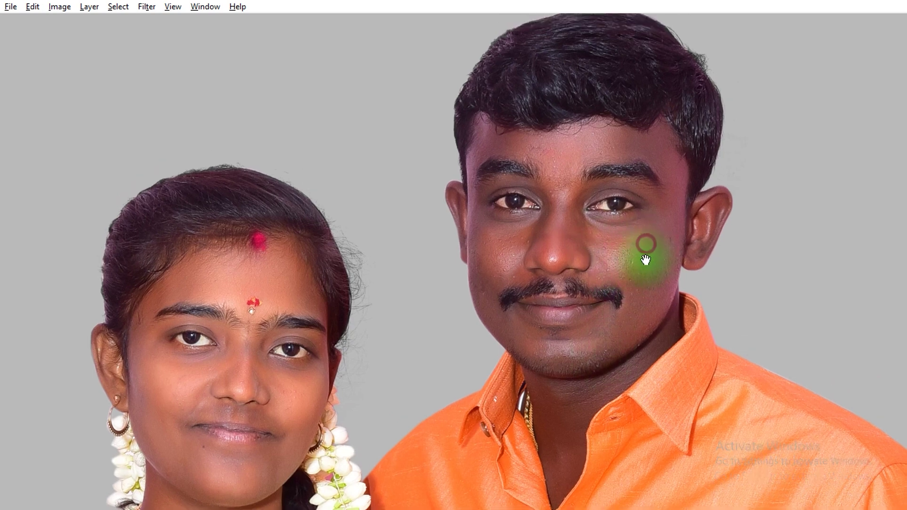
{"action": "key", "text": "ctrl+l"}
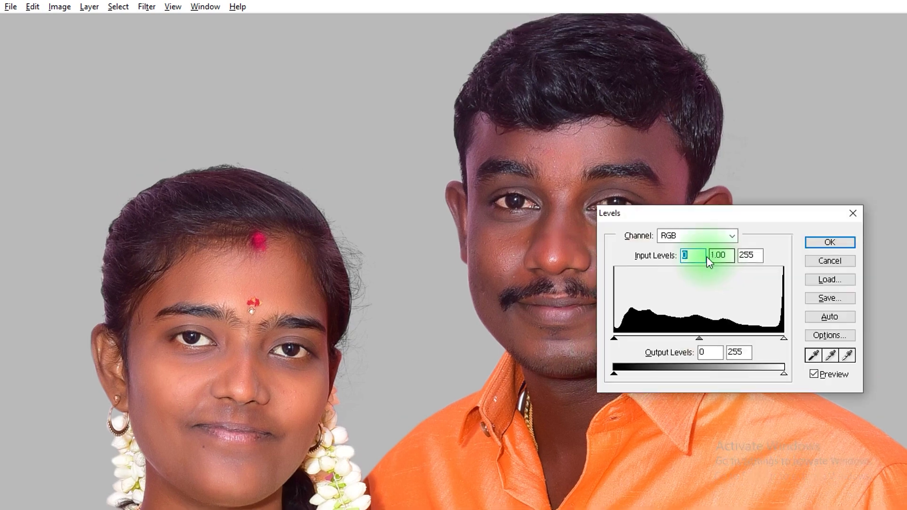
Step: Raise the Red black input to 11 and set Green levels to 8, 1.00, 242
{"action": "left_click", "coordinate": [674, 236]}
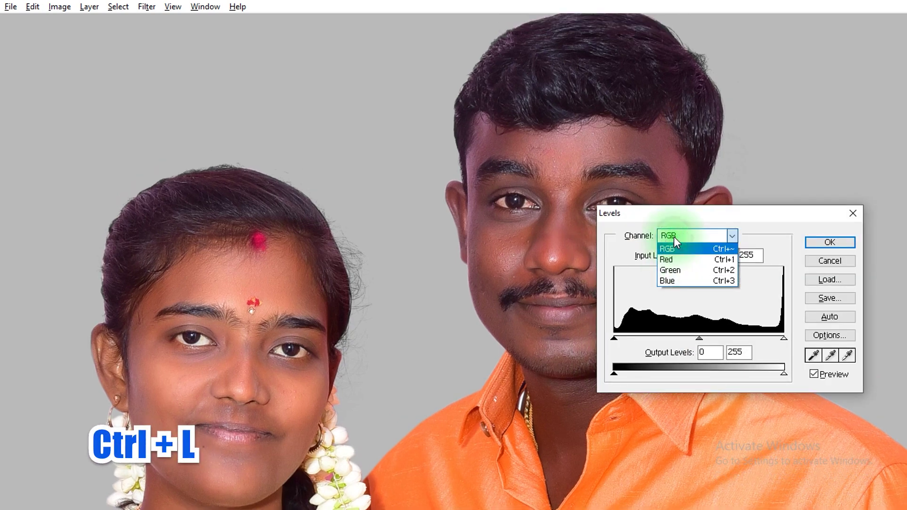
{"action": "left_click", "coordinate": [683, 258]}
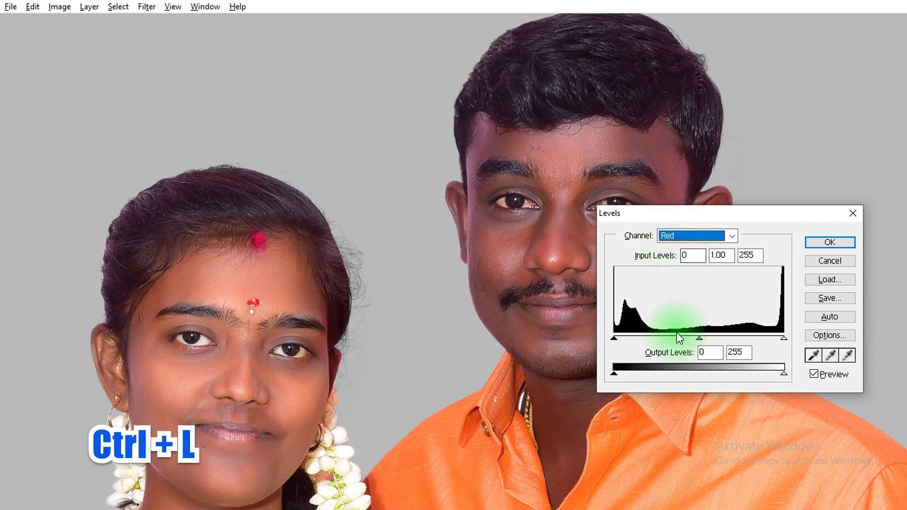
{"action": "left_click_drag", "start_coordinate": [616, 338], "coordinate": [622, 339]}
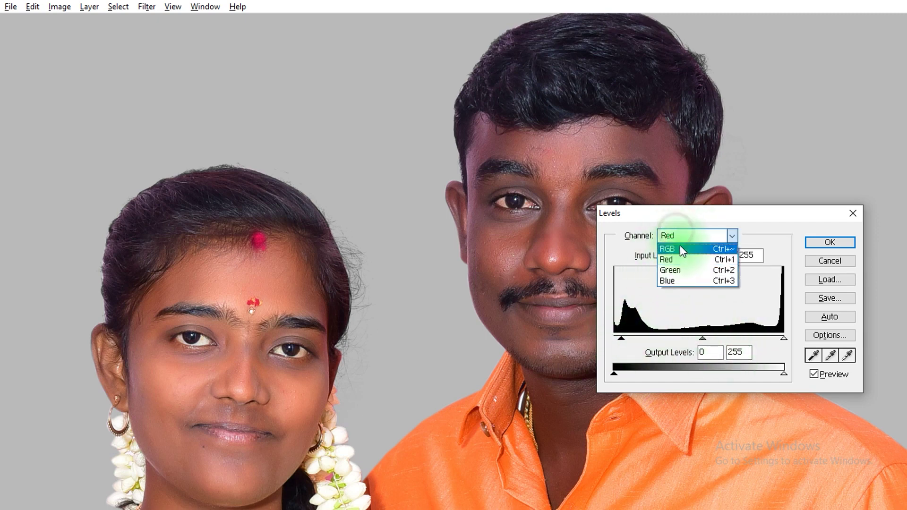
{"action": "left_click", "coordinate": [683, 261]}
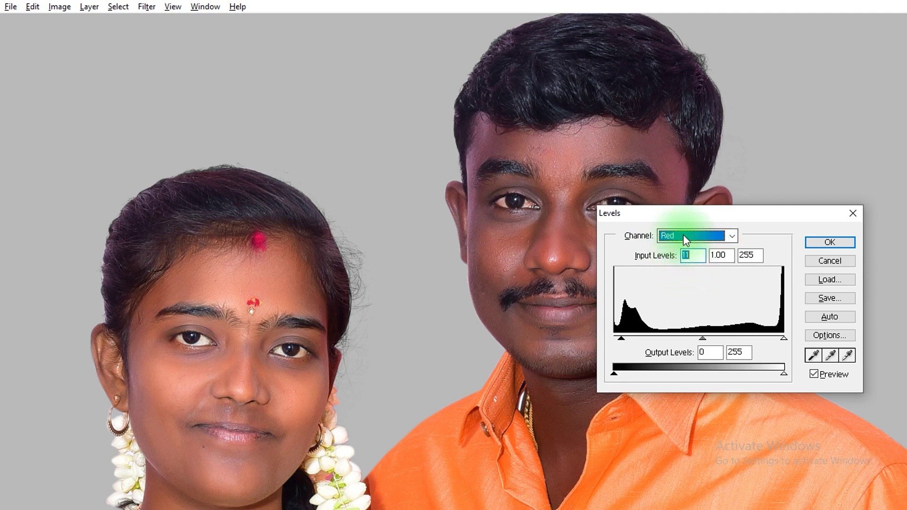
{"action": "left_click", "coordinate": [683, 235]}
{"action": "left_click", "coordinate": [671, 272]}
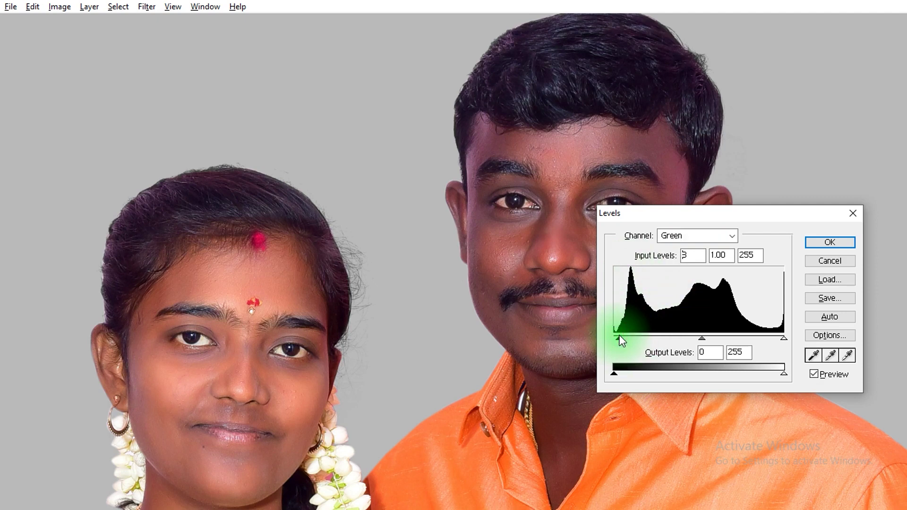
{"action": "left_click_drag", "start_coordinate": [621, 340], "coordinate": [622, 340]}
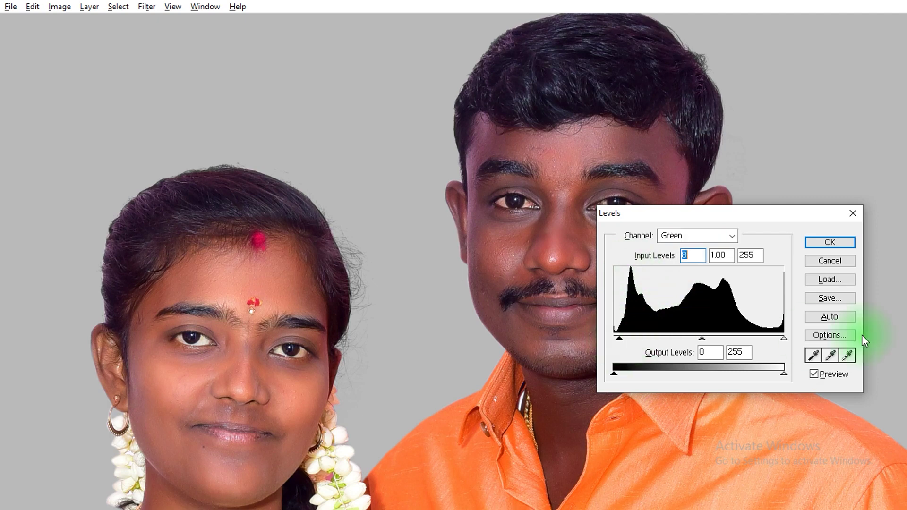
{"action": "left_click", "coordinate": [776, 338]}
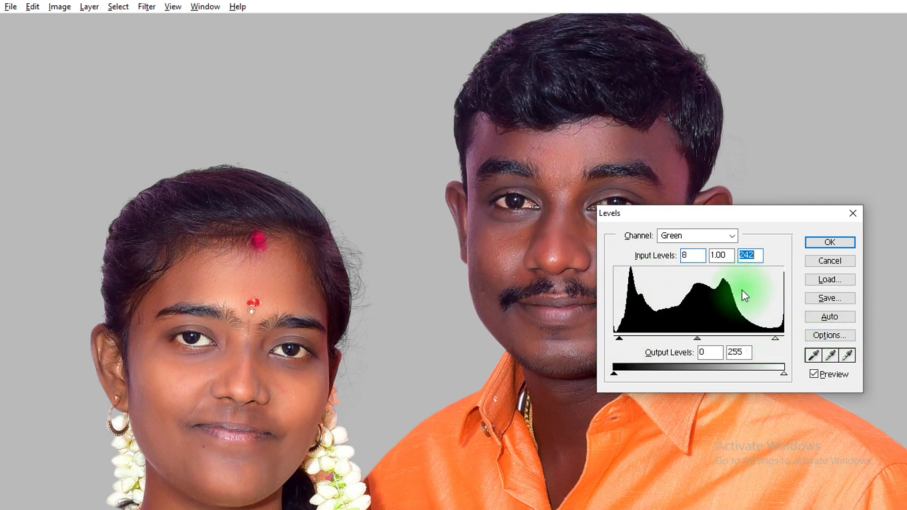
Step: Set the Blue channel levels to 8, 1.00, 244 and apply the Levels adjustment
{"action": "left_click", "coordinate": [693, 235]}
{"action": "left_click", "coordinate": [689, 280]}
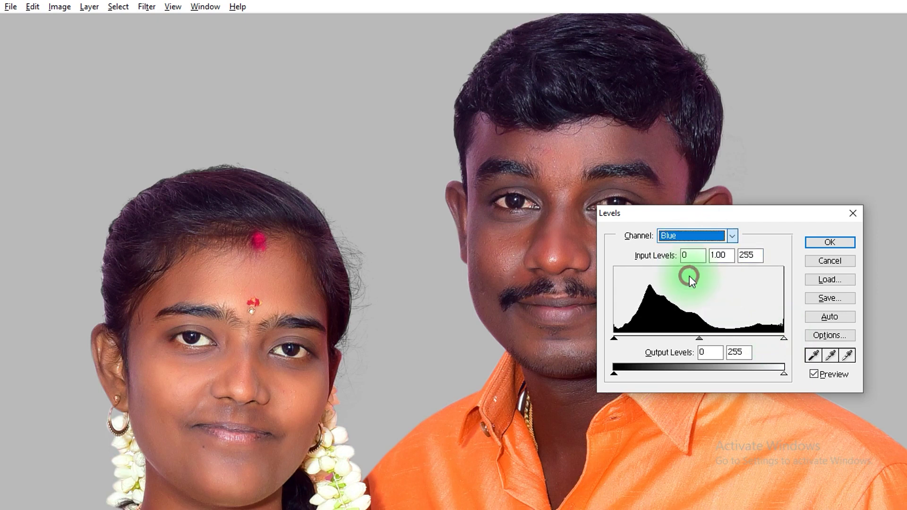
{"action": "left_click_drag", "start_coordinate": [617, 340], "coordinate": [619, 338]}
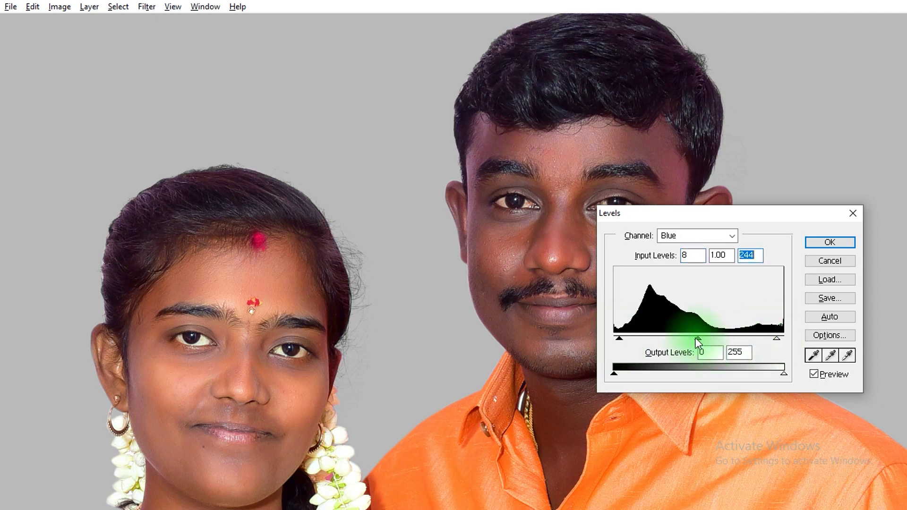
{"action": "left_click_drag", "start_coordinate": [691, 338], "coordinate": [698, 337]}
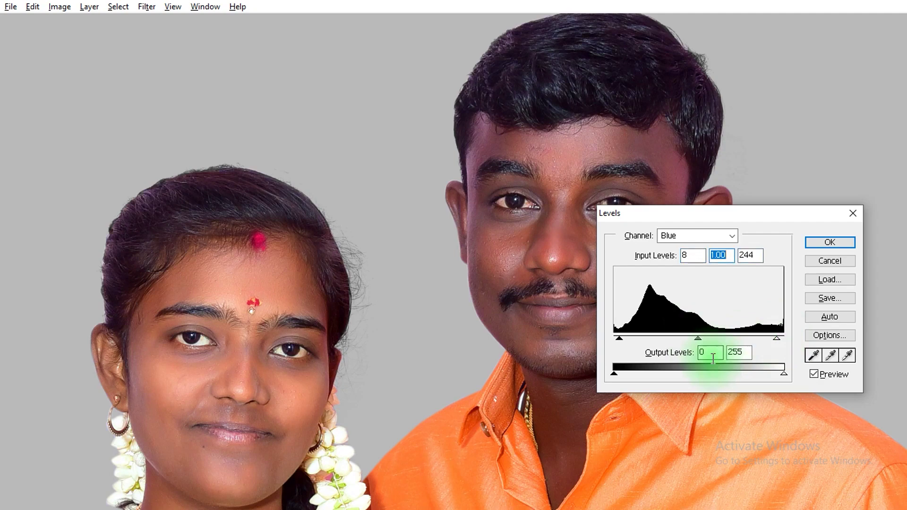
{"action": "mouse_move", "coordinate": [719, 219]}
{"action": "left_mouse_down"}
{"action": "mouse_move", "coordinate": [697, 391]}
{"action": "mouse_move", "coordinate": [562, 275]}
{"action": "left_mouse_up"}
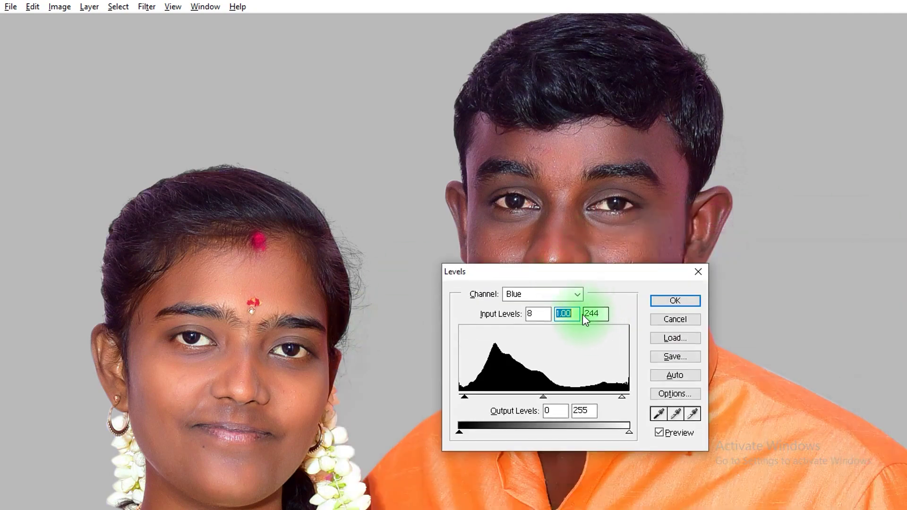
{"action": "left_click", "coordinate": [682, 302]}
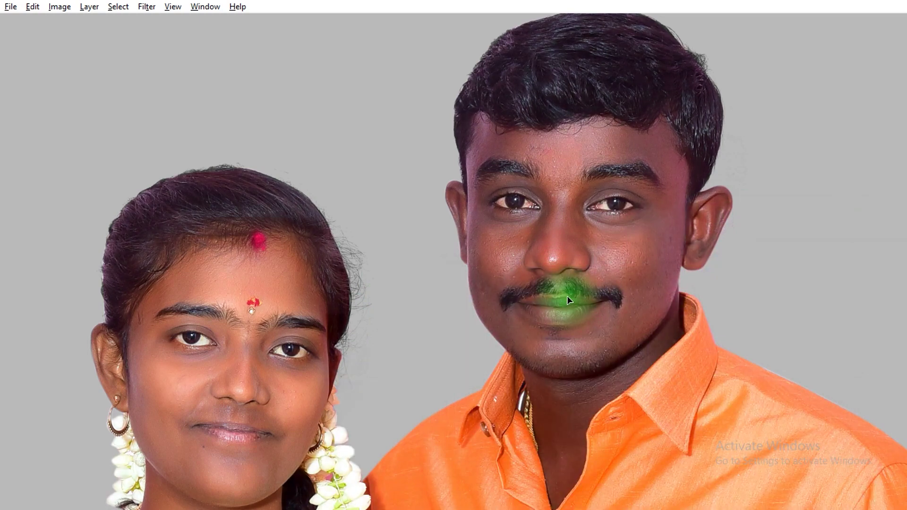
Step: Select the man's face and neck with the Quick Selection tool
{"action": "scroll", "coordinate": [567, 296], "scroll_direction": "down", "scroll_amount": 3}
{"action": "mouse_move", "coordinate": [567, 296]}
{"action": "left_mouse_down"}
{"action": "mouse_move", "coordinate": [521, 201]}
{"action": "mouse_move", "coordinate": [376, 336]}
{"action": "left_mouse_up"}
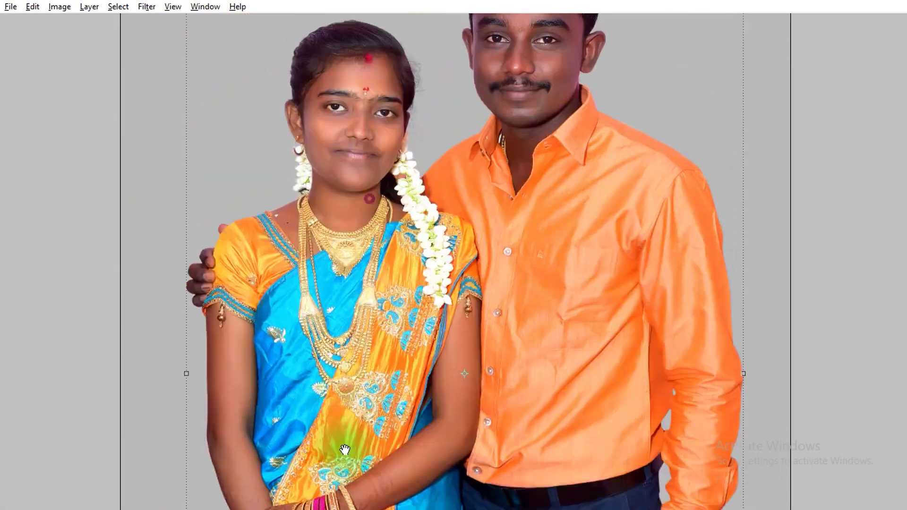
{"action": "scroll", "coordinate": [511, 178], "scroll_direction": "down", "scroll_amount": 2}
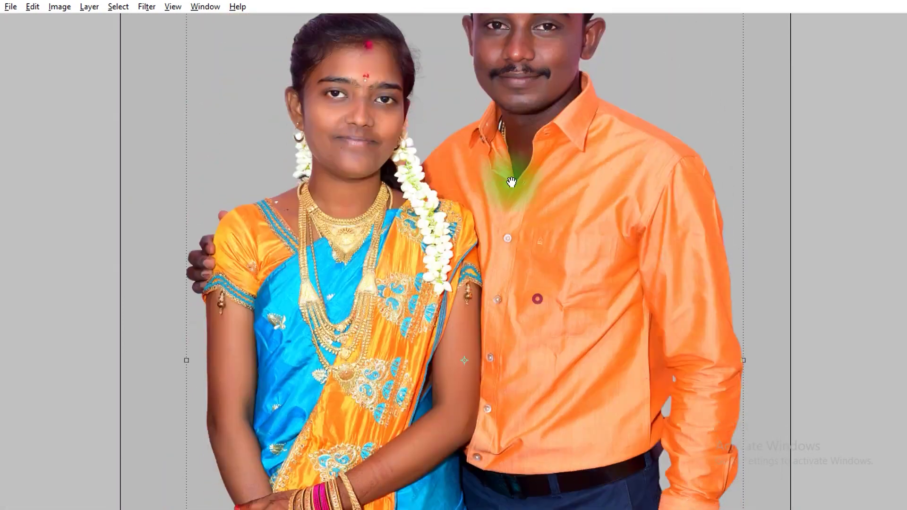
{"action": "scroll", "coordinate": [514, 172], "scroll_direction": "down", "scroll_amount": 5}
{"action": "scroll", "coordinate": [506, 307], "scroll_direction": "up", "scroll_amount": 4}
{"action": "scroll", "coordinate": [591, 223], "scroll_direction": "up", "scroll_amount": 3}
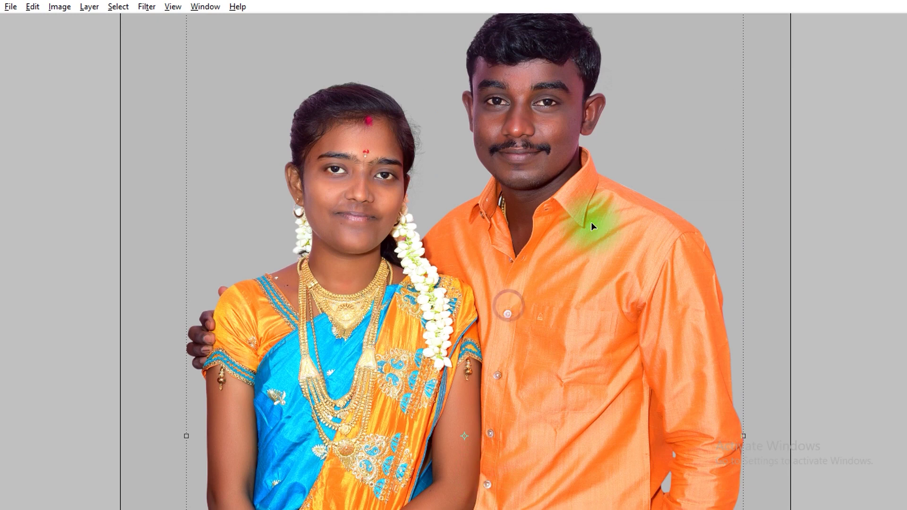
{"action": "mouse_move", "coordinate": [562, 138]}
{"action": "left_mouse_down"}
{"action": "mouse_move", "coordinate": [534, 190]}
{"action": "mouse_move", "coordinate": [543, 118]}
{"action": "mouse_move", "coordinate": [530, 85]}
{"action": "mouse_move", "coordinate": [490, 73]}
{"action": "mouse_move", "coordinate": [471, 110]}
{"action": "left_mouse_up"}
Step: Add the man's fingers on the woman's shoulder and his hand below the watch to the selection
{"action": "scroll", "coordinate": [259, 263], "scroll_direction": "up", "scroll_amount": 5}
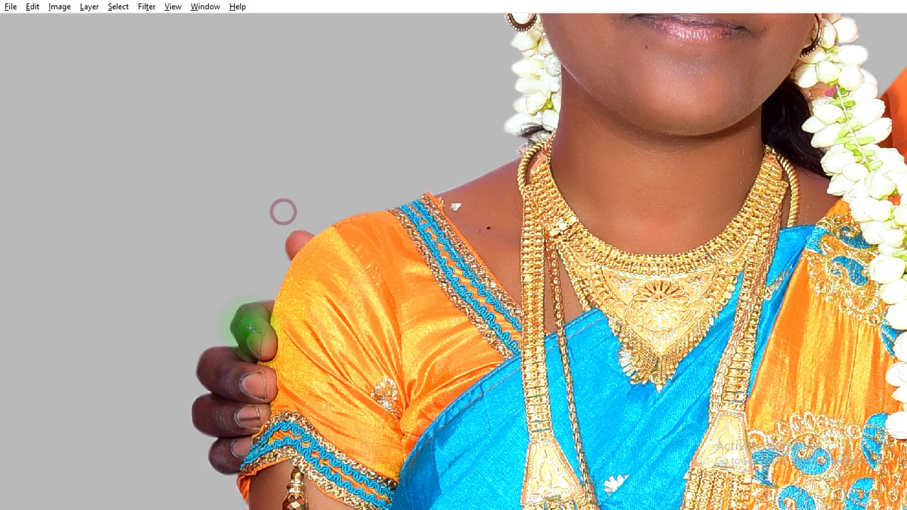
{"action": "left_click_drag", "start_coordinate": [247, 324], "coordinate": [307, 257]}
{"action": "mouse_move", "coordinate": [232, 236]}
{"action": "left_mouse_down"}
{"action": "mouse_move", "coordinate": [212, 269]}
{"action": "mouse_move", "coordinate": [213, 305]}
{"action": "mouse_move", "coordinate": [250, 184]}
{"action": "mouse_move", "coordinate": [324, 247]}
{"action": "left_mouse_up"}
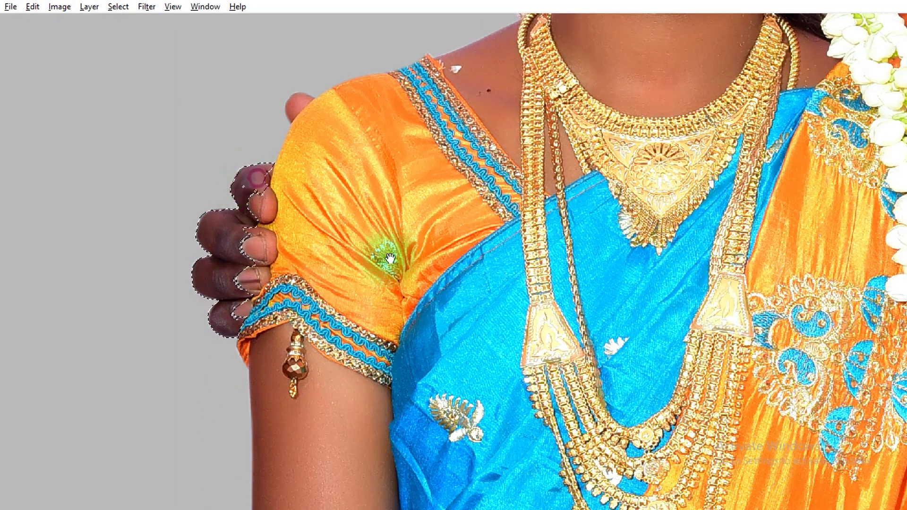
{"action": "scroll", "coordinate": [325, 247], "scroll_direction": "down", "scroll_amount": 10}
{"action": "scroll", "coordinate": [450, 132], "scroll_direction": "down", "scroll_amount": 5}
{"action": "scroll", "coordinate": [445, 270], "scroll_direction": "down", "scroll_amount": 5}
{"action": "mouse_move", "coordinate": [497, 314]}
{"action": "left_mouse_down"}
{"action": "mouse_move", "coordinate": [551, 324]}
{"action": "mouse_move", "coordinate": [537, 401]}
{"action": "mouse_move", "coordinate": [552, 427]}
{"action": "mouse_move", "coordinate": [487, 304]}
{"action": "mouse_move", "coordinate": [449, 348]}
{"action": "mouse_move", "coordinate": [537, 243]}
{"action": "mouse_move", "coordinate": [593, 227]}
{"action": "left_mouse_up"}
Step: Feather the man's skin selection by 2 pixels
{"action": "key", "text": "ctrl+0"}
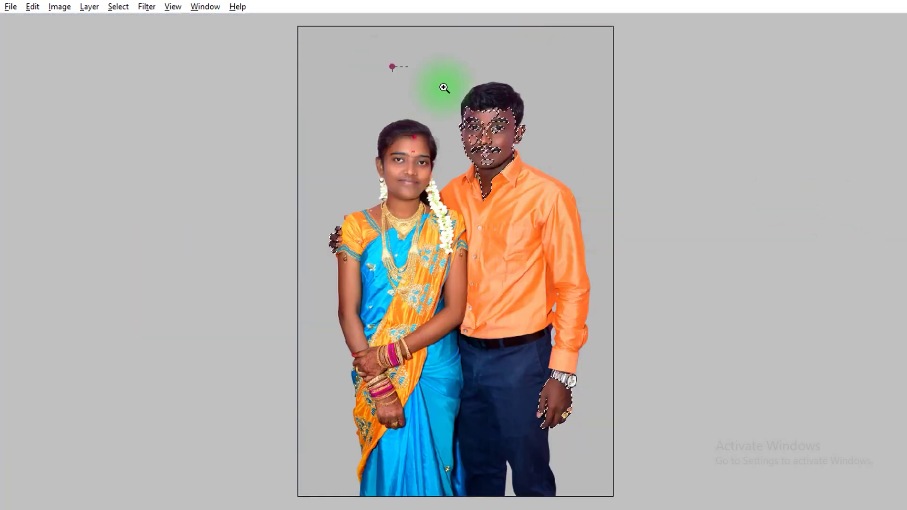
{"action": "scroll", "coordinate": [500, 90], "scroll_direction": "up", "scroll_amount": 4}
{"action": "key", "text": "shift+F6"}
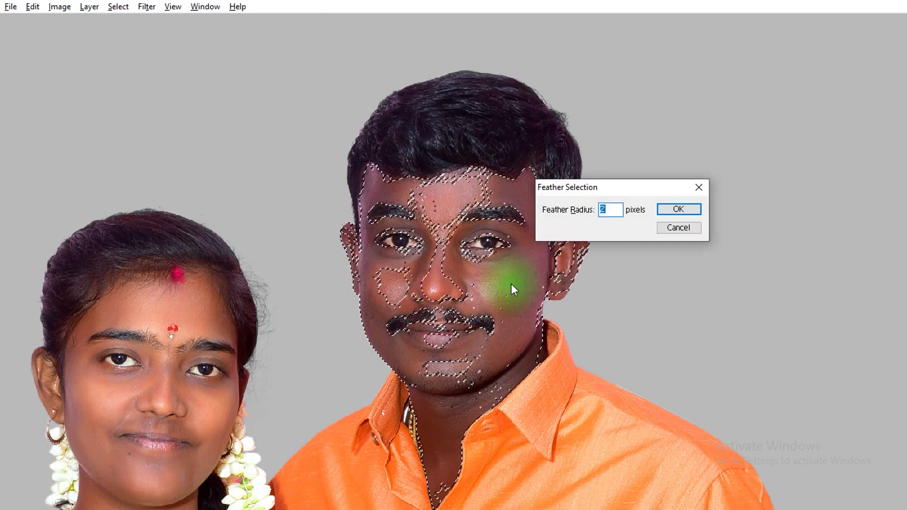
{"action": "key", "text": "Return"}
{"action": "key", "text": "ctrl+0"}
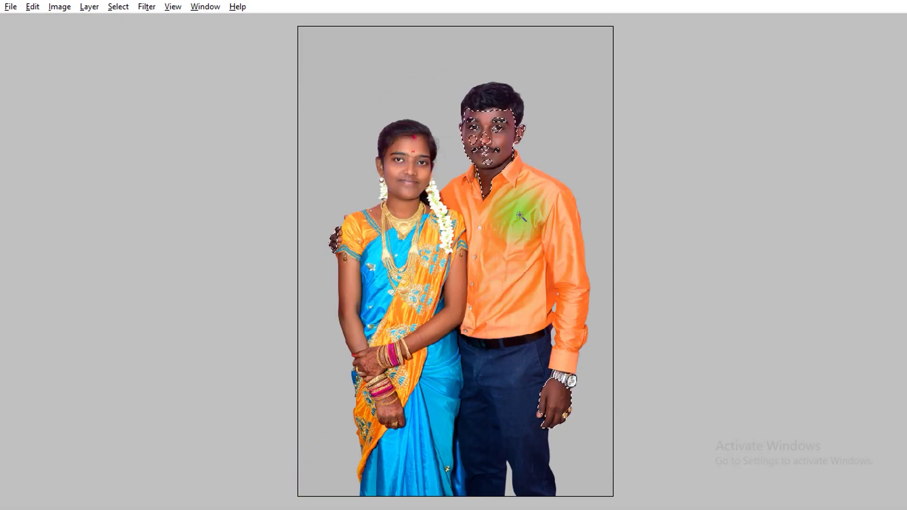
{"action": "scroll", "coordinate": [648, 250], "scroll_direction": "up", "scroll_amount": 3}
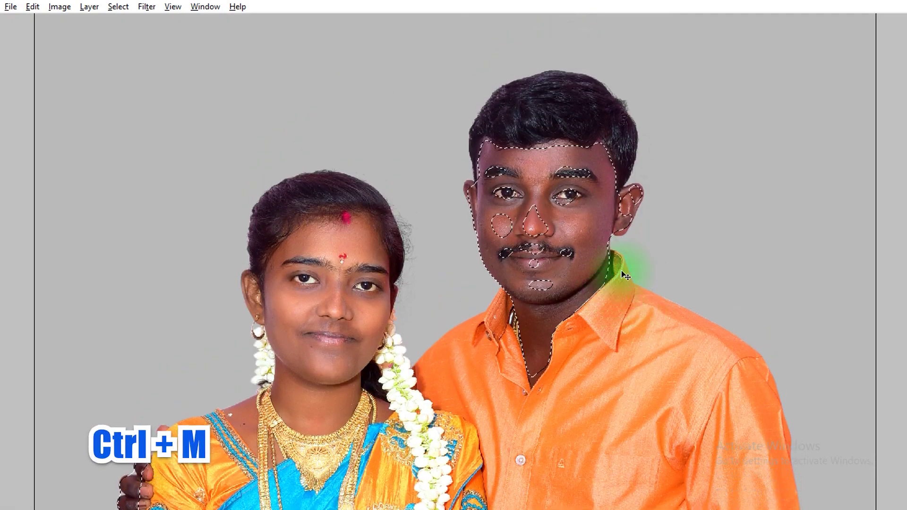
Step: Brighten the selected face, neck and hands with a curve point at Input 116, Output 142
{"action": "key", "text": "ctrl+m"}
{"action": "left_click_drag", "start_coordinate": [757, 186], "coordinate": [745, 179]}
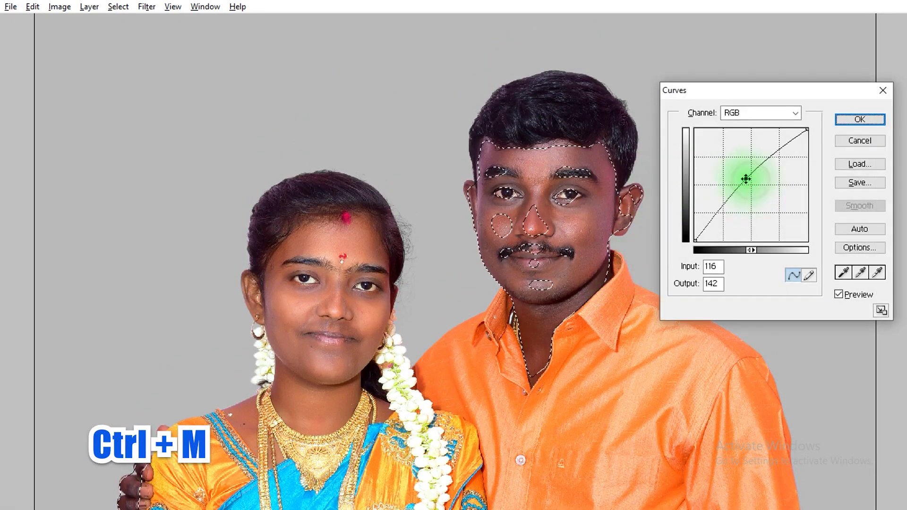
{"action": "key", "text": "Return"}
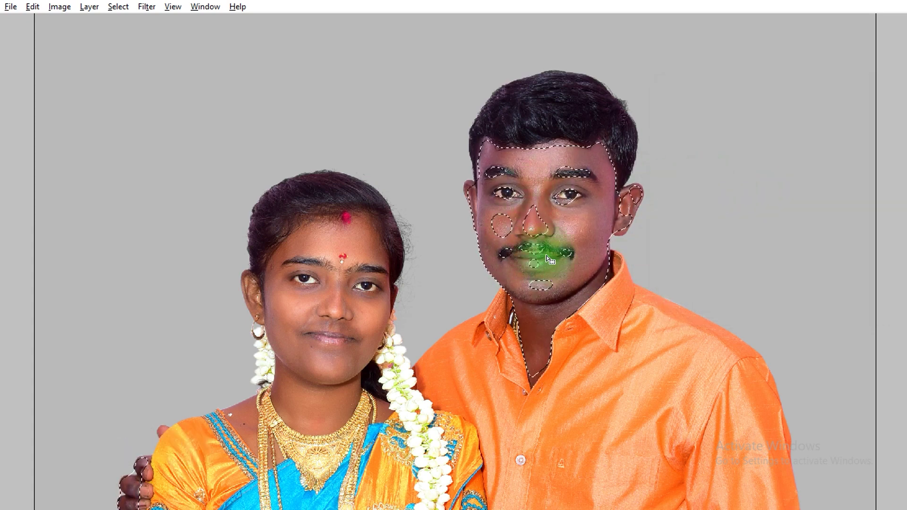
Step: Hide the selection outline to compare the brightened skin, then zoom toward the woman's face
{"action": "key", "text": "ctrl+d"}
{"action": "key", "text": "ctrl+h"}
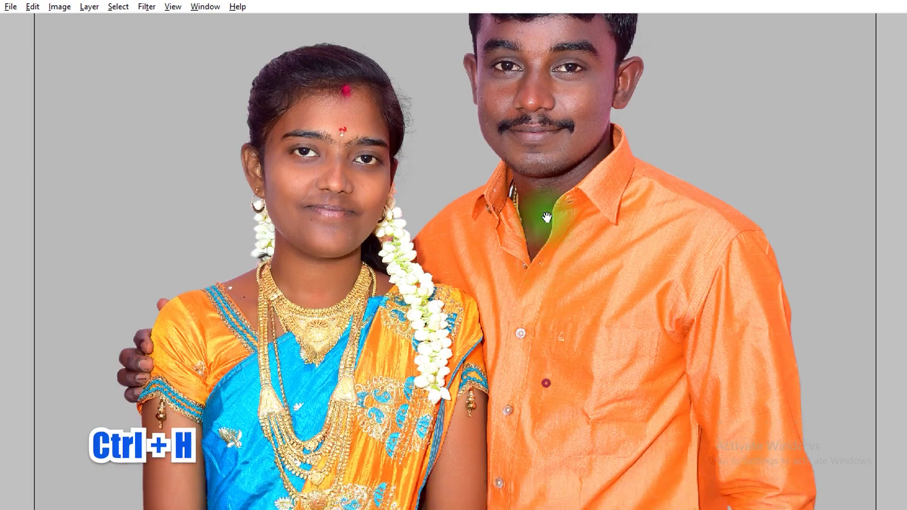
{"action": "scroll", "coordinate": [593, 147], "scroll_direction": "down", "scroll_amount": 5}
{"action": "scroll", "coordinate": [562, 359], "scroll_direction": "up", "scroll_amount": 3}
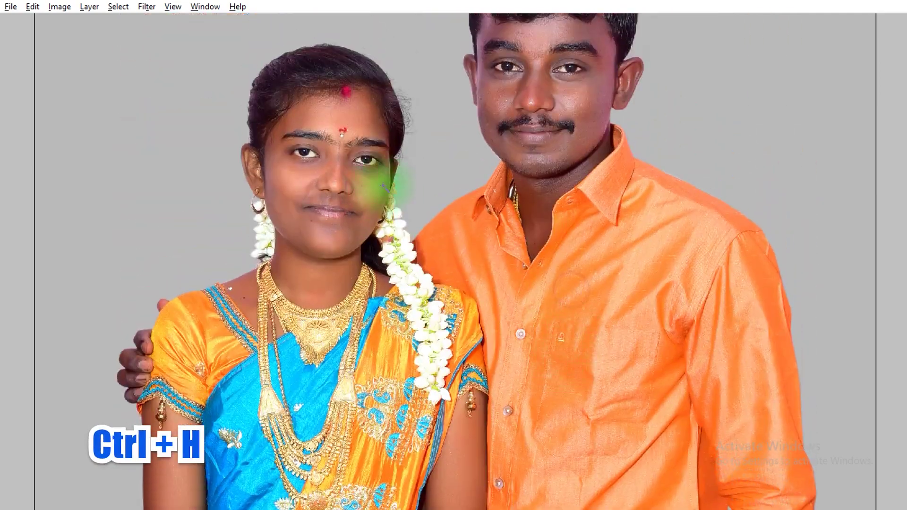
{"action": "scroll", "coordinate": [517, 323], "scroll_direction": "up", "scroll_amount": 3}
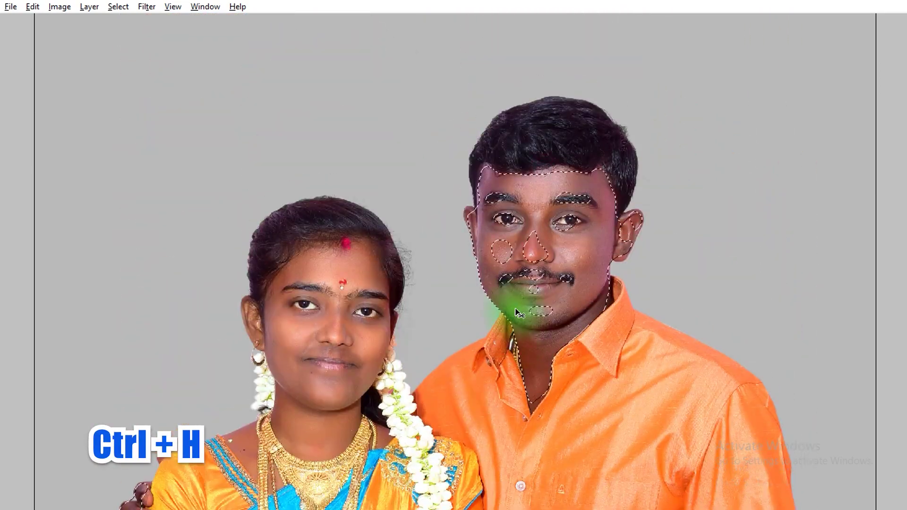
{"action": "left_click_drag", "start_coordinate": [517, 312], "coordinate": [541, 304]}
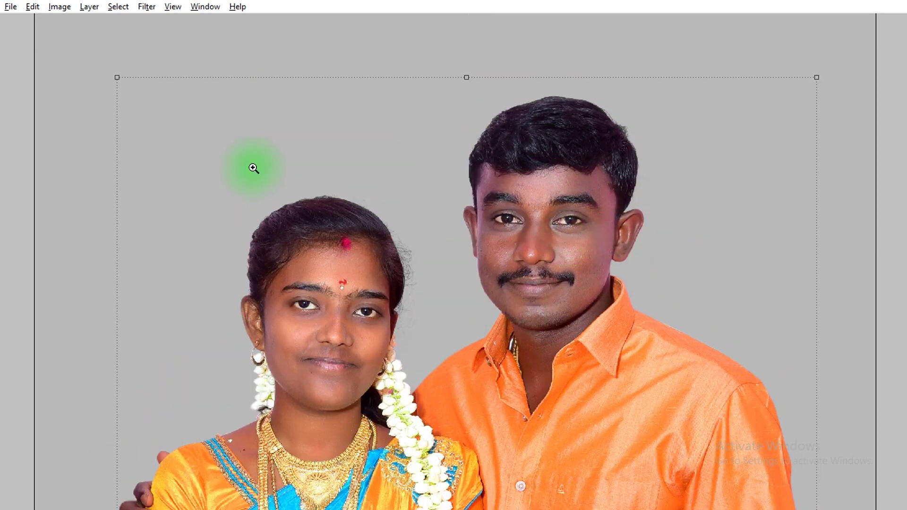
{"action": "key", "text": "ctrl+plus"}
Step: Review both faces close up and at full view, dismissing an unused Curves dialog
{"action": "mouse_move", "coordinate": [435, 389]}
{"action": "left_mouse_down"}
{"action": "mouse_move", "coordinate": [639, 300]}
{"action": "mouse_move", "coordinate": [502, 328]}
{"action": "left_mouse_up"}
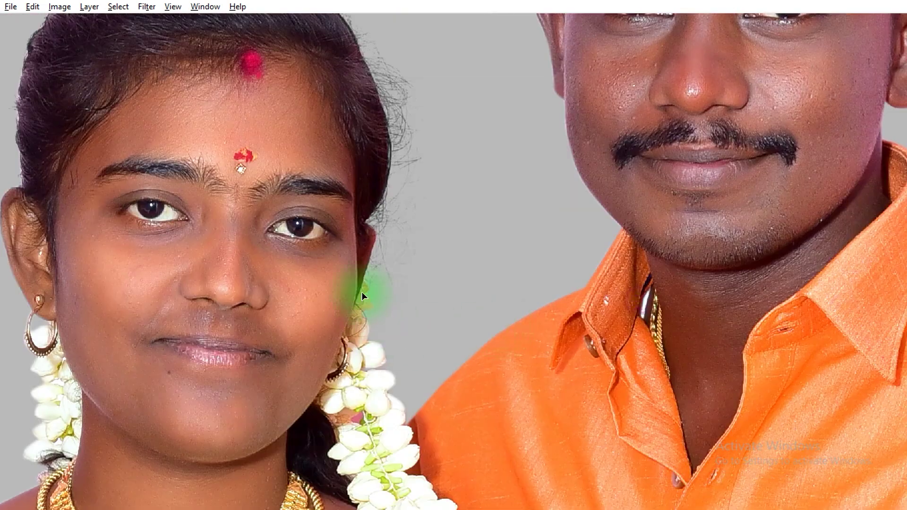
{"action": "key", "text": "shift+ctrl+j"}
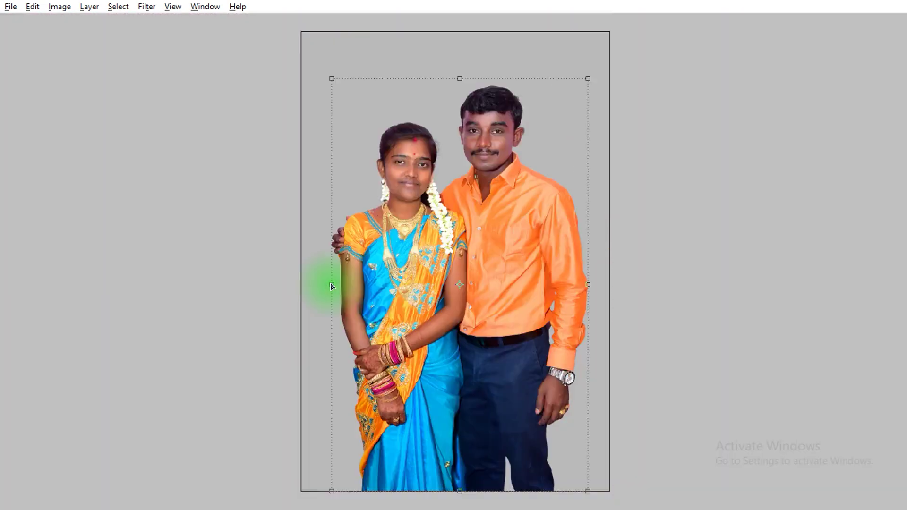
{"action": "key", "text": "ctrl+plus"}
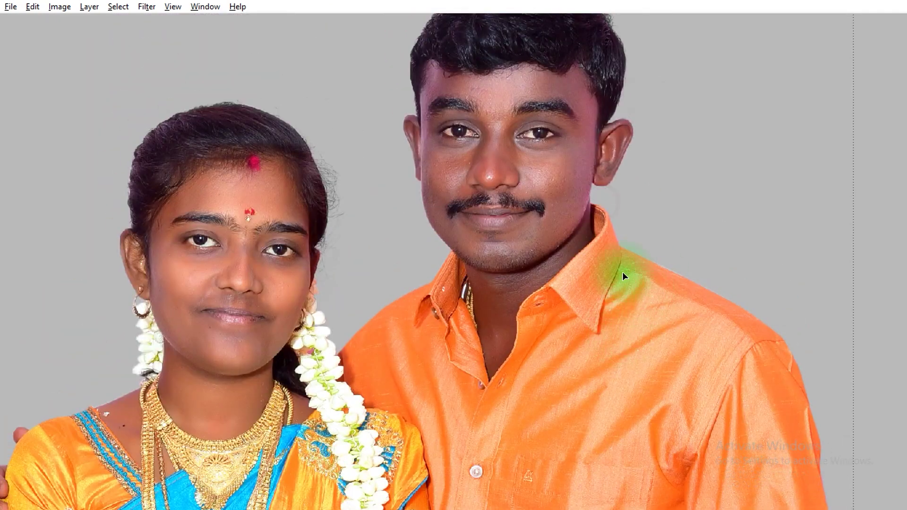
{"action": "key", "text": "ctrl+m"}
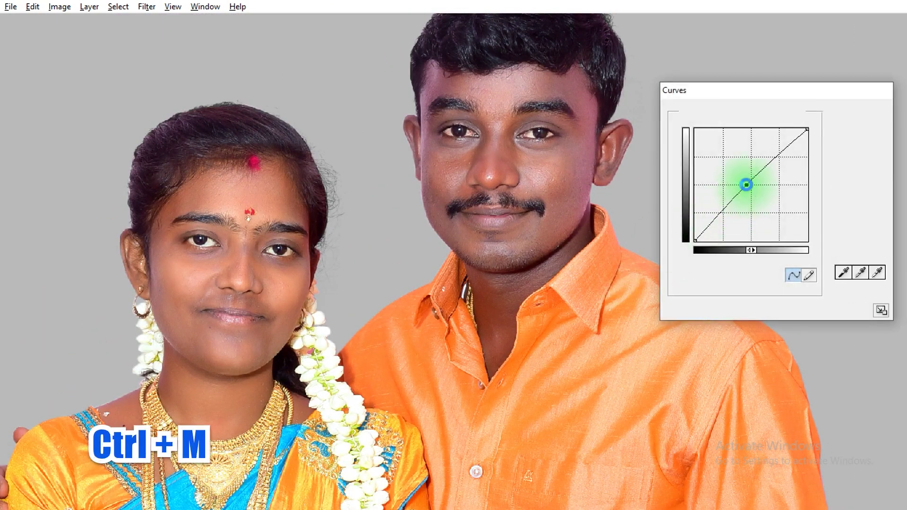
{"action": "key", "text": "Return"}
{"action": "key", "text": "ctrl+0"}
Step: Apply Levels with the black input raised to 10, then zoom in on both faces
{"action": "key", "text": "ctrl+l"}
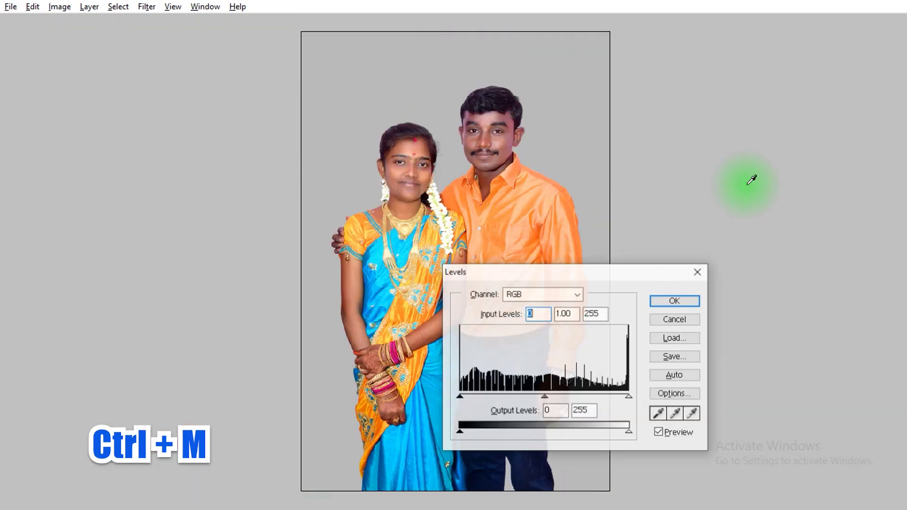
{"action": "type", "text": "10"}
{"action": "key", "text": "Tab"}
{"action": "key", "text": "Tab"}
{"action": "key", "text": "Return"}
{"action": "key", "text": "ctrl+t"}
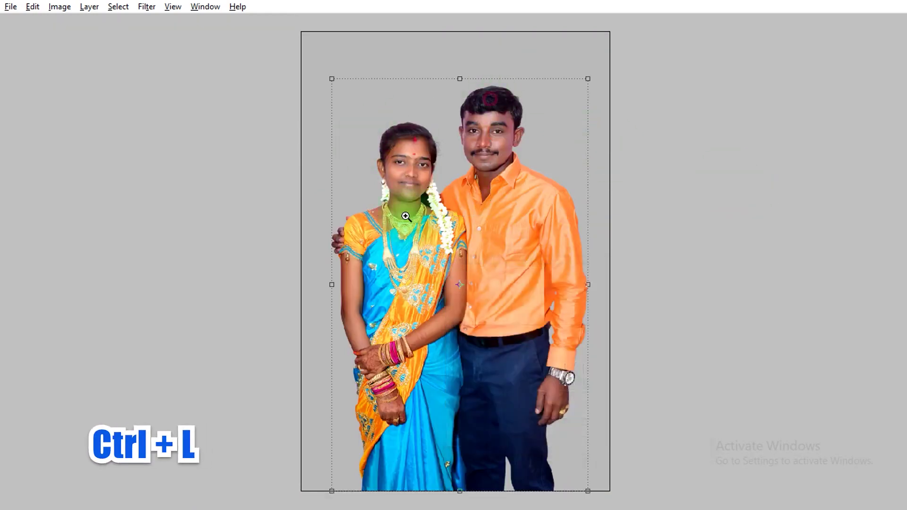
{"action": "left_click", "coordinate": [404, 208]}
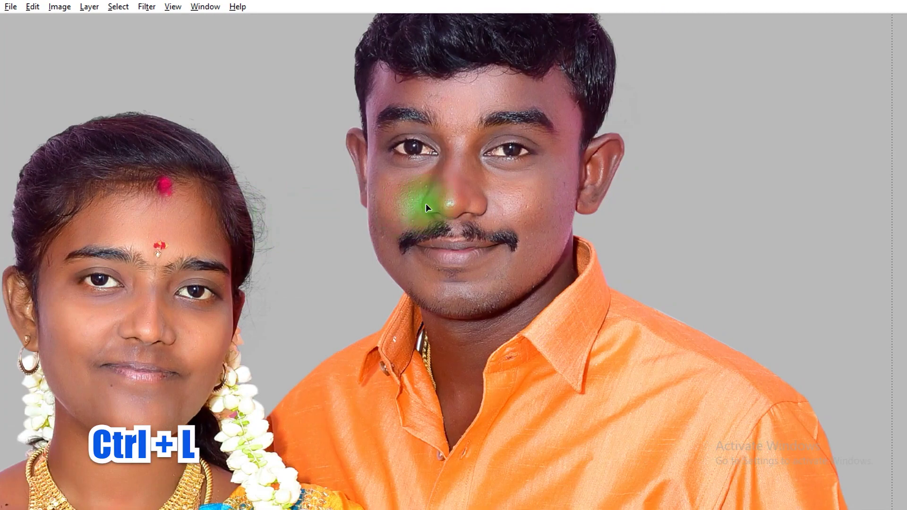
{"action": "left_click_drag", "start_coordinate": [453, 190], "coordinate": [539, 275]}
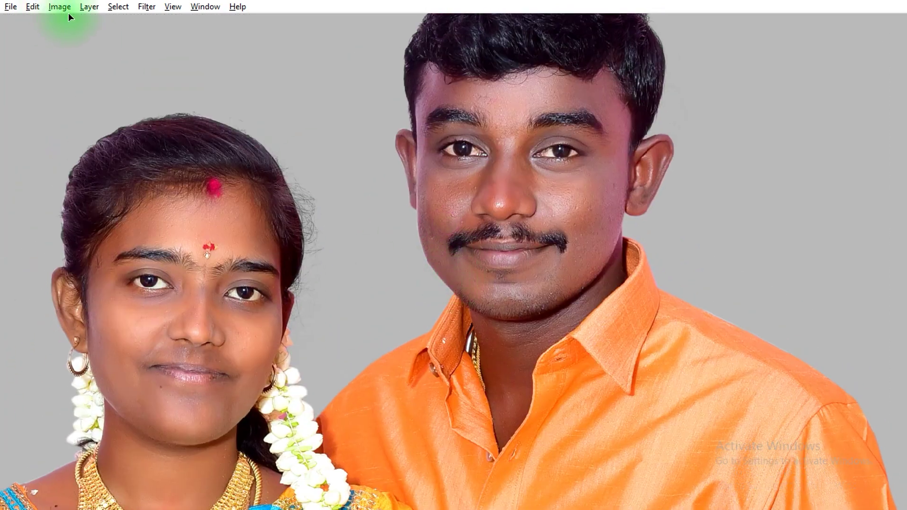
Step: Apply Selective Color to the Reds with Cyan +28, Magenta -9 and Yellow 0
{"action": "left_click", "coordinate": [60, 8]}
{"action": "left_click", "coordinate": [82, 40]}
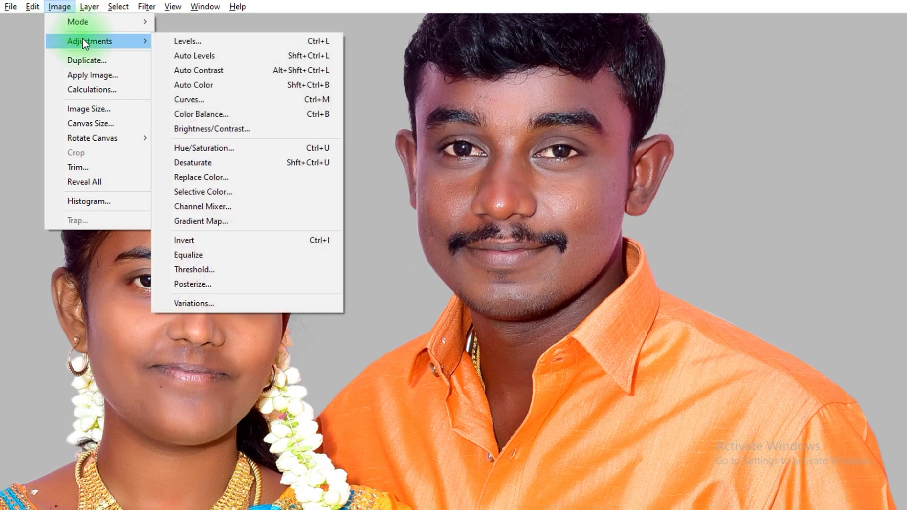
{"action": "left_click", "coordinate": [259, 191]}
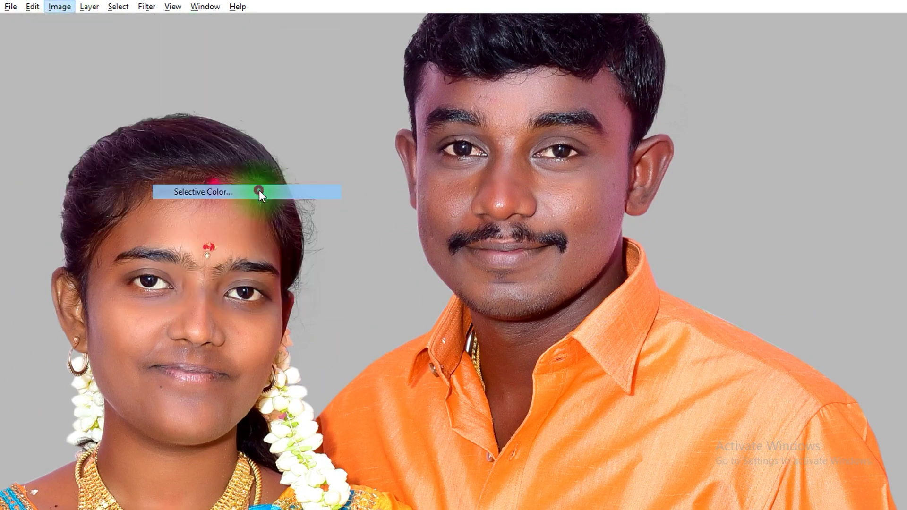
{"action": "left_click_drag", "start_coordinate": [726, 171], "coordinate": [777, 168]}
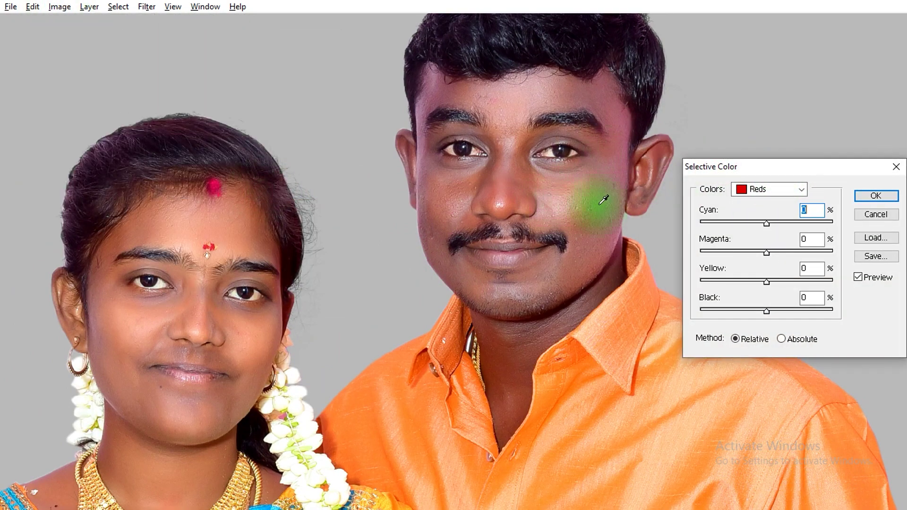
{"action": "mouse_move", "coordinate": [768, 225]}
{"action": "left_mouse_down"}
{"action": "mouse_move", "coordinate": [785, 225]}
{"action": "mouse_move", "coordinate": [757, 225]}
{"action": "left_mouse_up"}
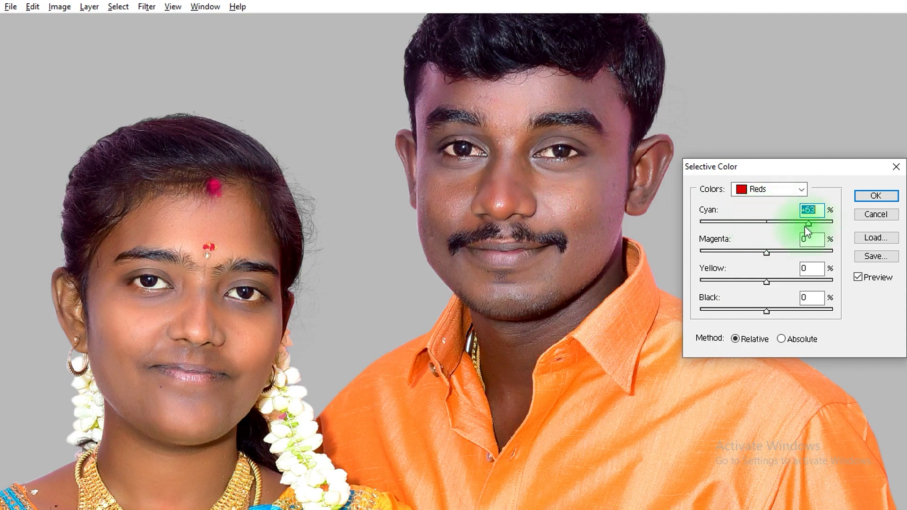
{"action": "mouse_move", "coordinate": [784, 230]}
{"action": "left_mouse_down"}
{"action": "mouse_move", "coordinate": [762, 252]}
{"action": "mouse_move", "coordinate": [781, 283]}
{"action": "left_mouse_up"}
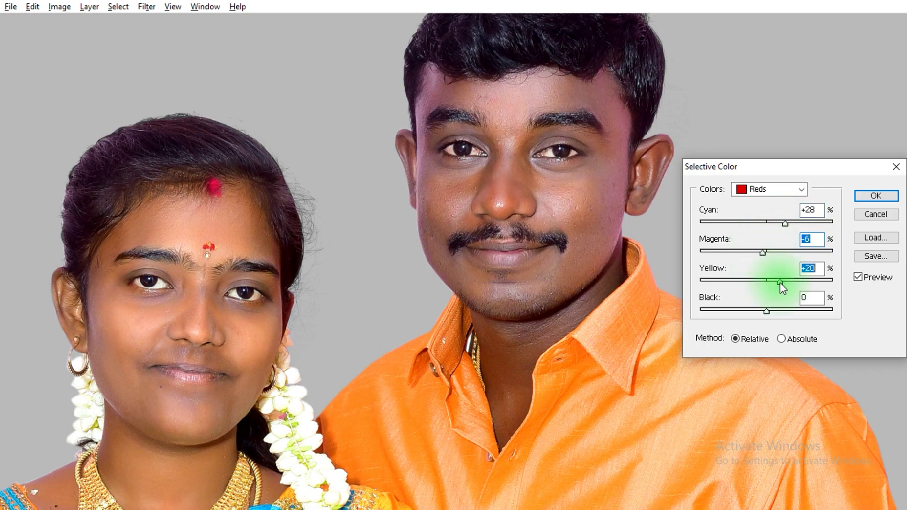
{"action": "left_click_drag", "start_coordinate": [776, 284], "coordinate": [767, 300]}
{"action": "left_click_drag", "start_coordinate": [763, 252], "coordinate": [764, 252]}
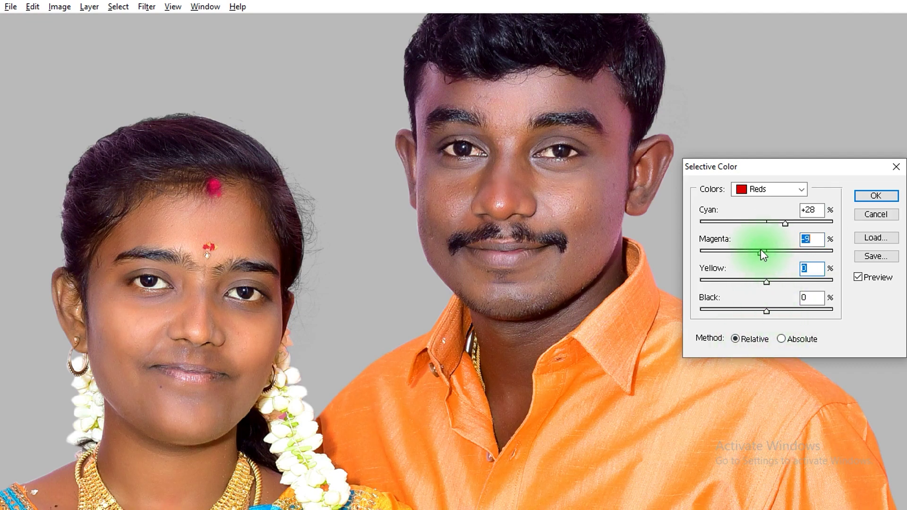
{"action": "left_click", "coordinate": [876, 196]}
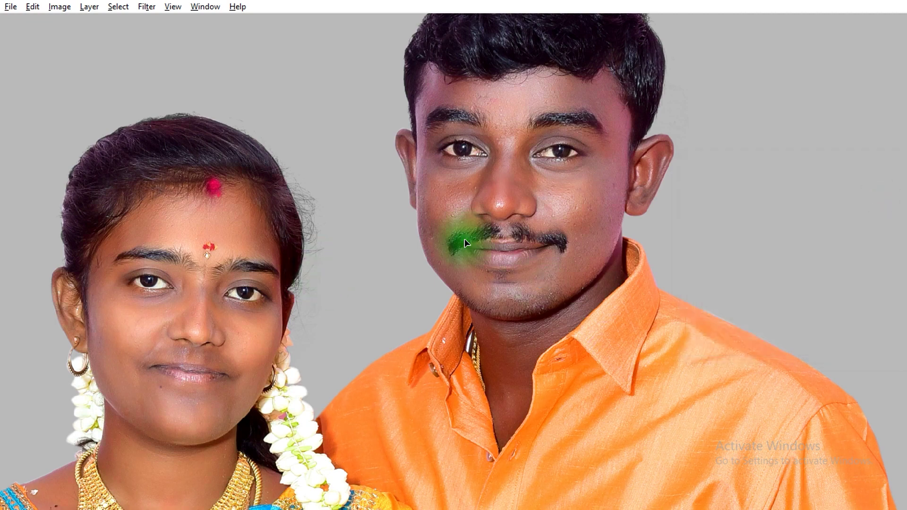
Step: Magic Wand-select the man's orange shirt, including sleeve, cuff and lower shirt near the belt
{"action": "key", "text": "ctrl+0"}
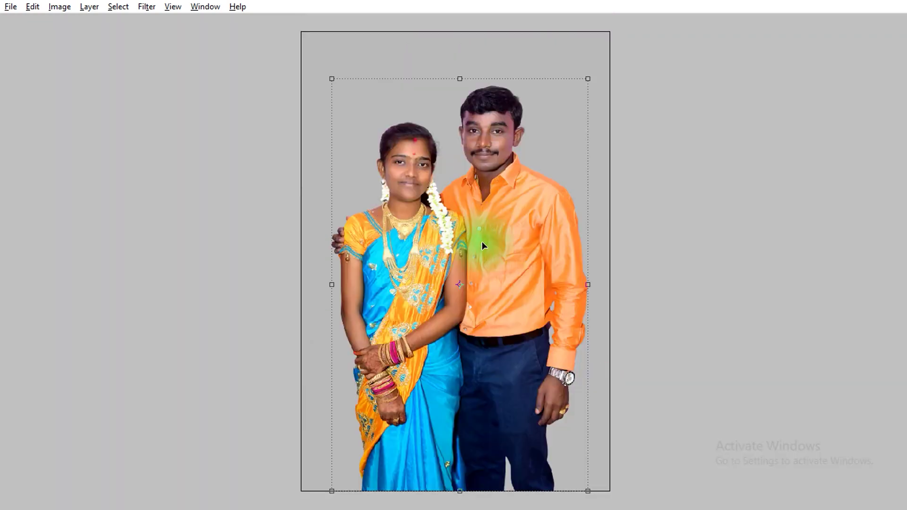
{"action": "key", "text": "ctrl+plus"}
{"action": "key", "text": "ctrl+minus"}
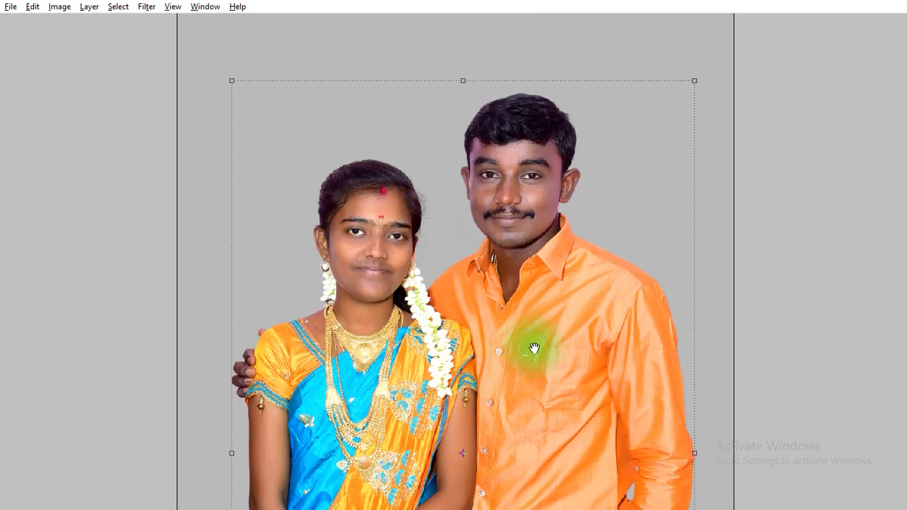
{"action": "key", "text": "ctrl+plus"}
{"action": "left_click", "coordinate": [558, 392]}
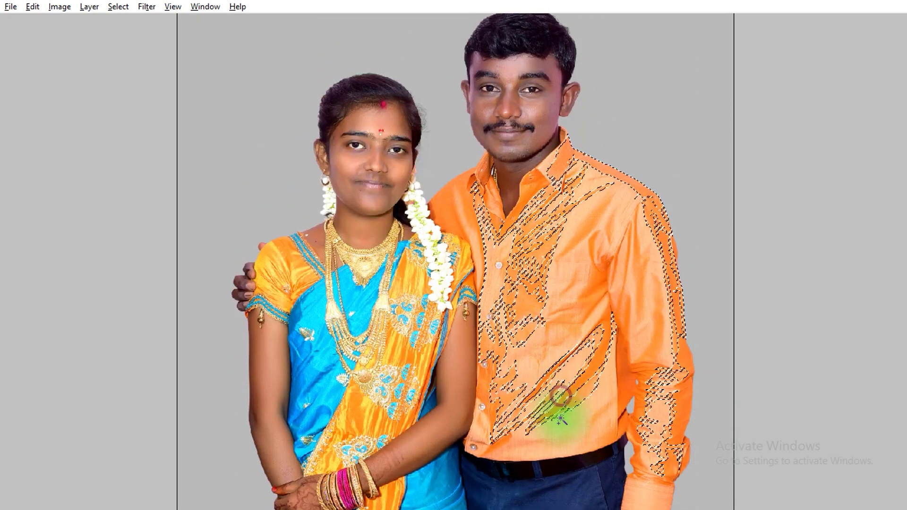
{"action": "left_click", "coordinate": [570, 312], "text": "shift"}
{"action": "left_click", "coordinate": [613, 249], "text": "shift"}
{"action": "left_click", "coordinate": [660, 381], "text": "shift"}
{"action": "left_click", "coordinate": [662, 413], "text": "shift"}
{"action": "left_click", "coordinate": [645, 465], "text": "shift"}
{"action": "scroll", "coordinate": [642, 425], "scroll_direction": "down", "scroll_amount": 3}
{"action": "left_click", "coordinate": [640, 363], "text": "shift"}
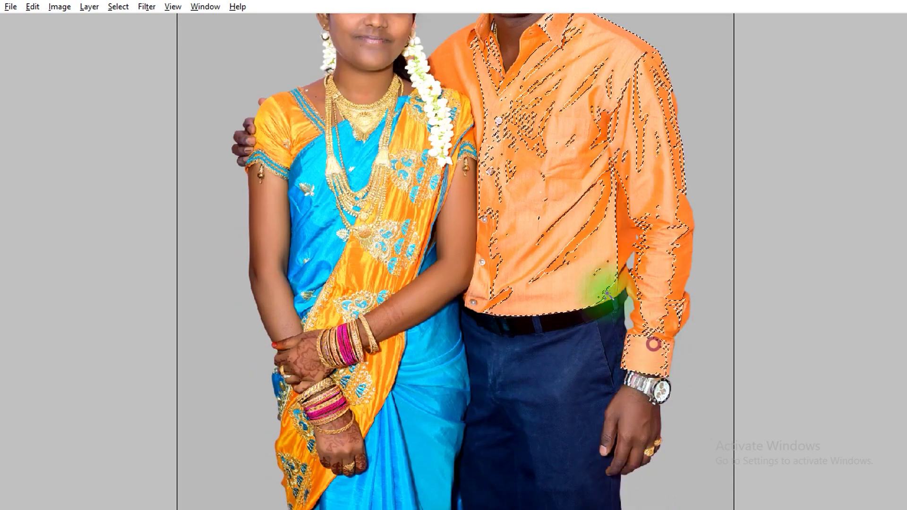
{"action": "left_click", "coordinate": [550, 287], "text": "shift"}
Step: Feather the shirt selection to soften its edges
{"action": "key", "text": "shift+F6"}
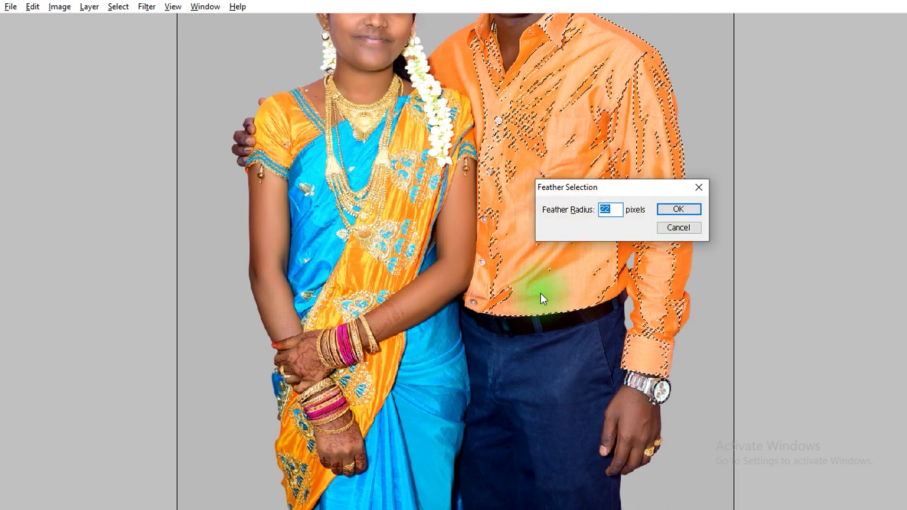
{"action": "key", "text": "Return"}
{"action": "key", "text": "Tab"}
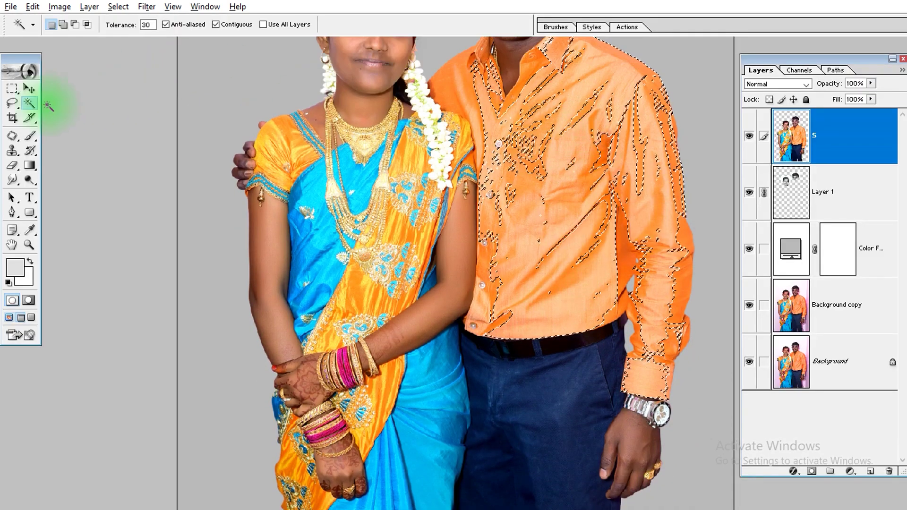
{"action": "key", "text": "ctrl+alt+d"}
{"action": "key", "text": "Return"}
Step: Darken the shirt with a Curves adjustment at Input 143, Output 120
{"action": "key", "text": "ctrl+m"}
{"action": "left_click_drag", "start_coordinate": [754, 186], "coordinate": [748, 203]}
{"action": "key", "text": "Escape"}
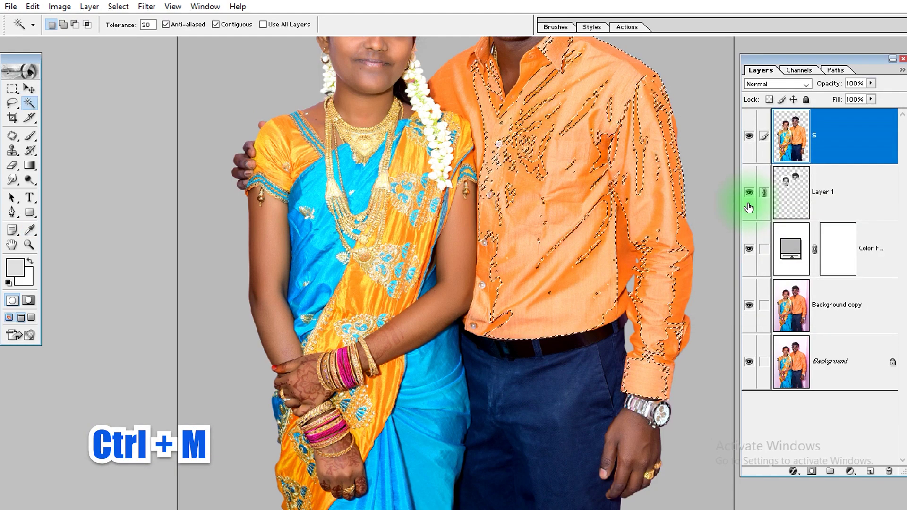
{"action": "key", "text": "ctrl+m"}
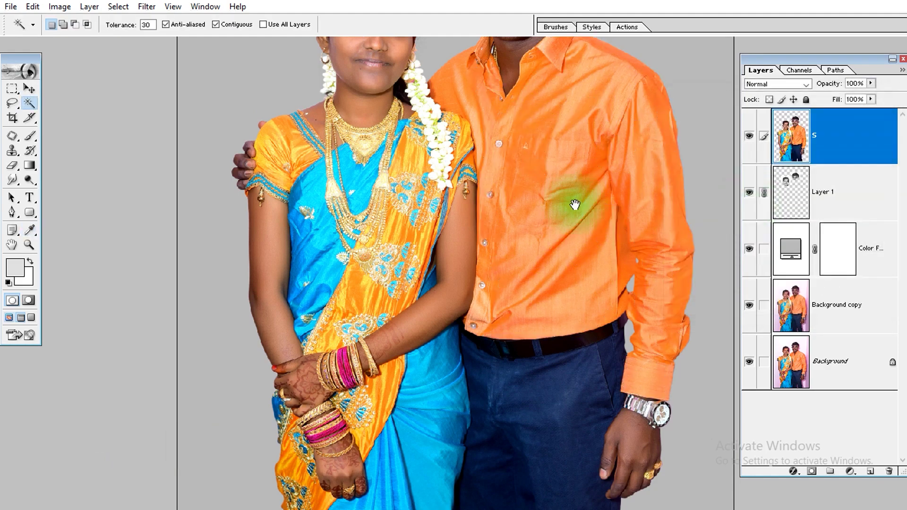
{"action": "key", "text": "ctrl+minus"}
{"action": "key", "text": "Tab"}
{"action": "left_click", "coordinate": [667, 374]}
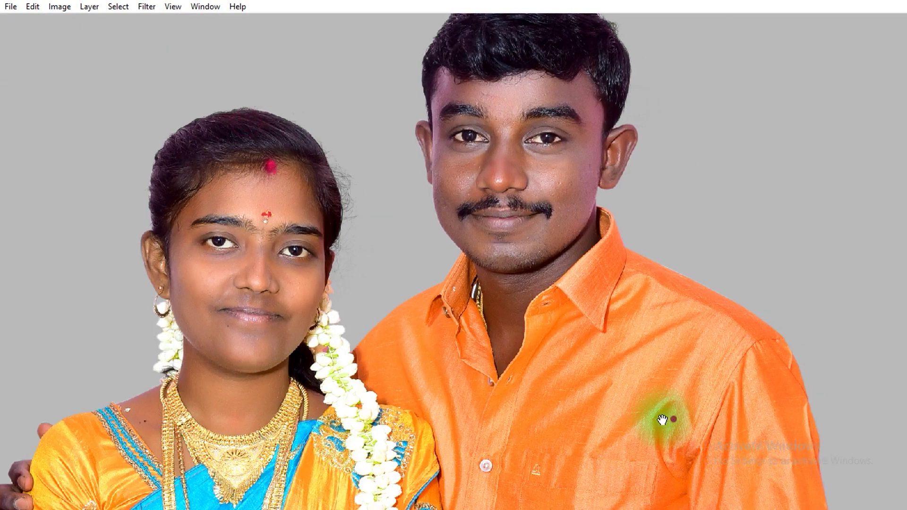
Step: Zoom in on the woman's hairline and bring the tool and layer panels back
{"action": "left_click", "coordinate": [473, 325]}
{"action": "left_click", "coordinate": [203, 314]}
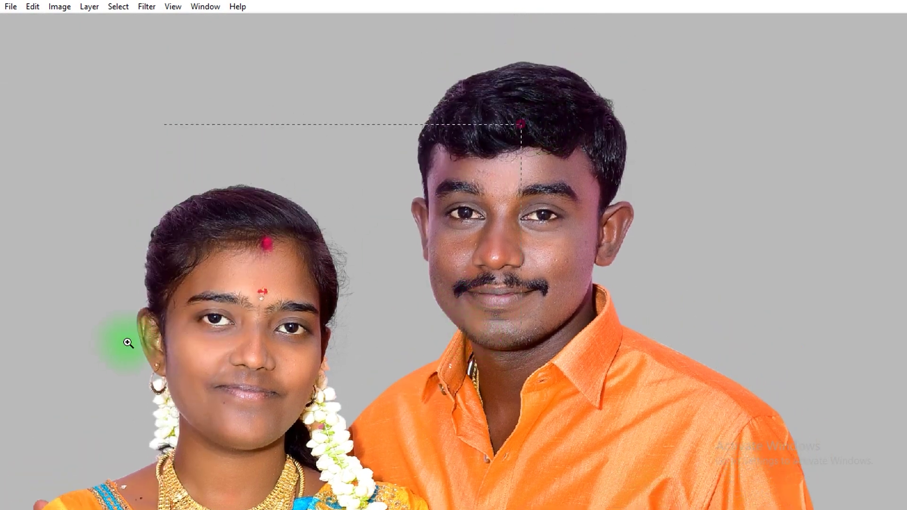
{"action": "left_click_drag", "start_coordinate": [142, 288], "coordinate": [289, 217]}
{"action": "left_click", "coordinate": [24, 440]}
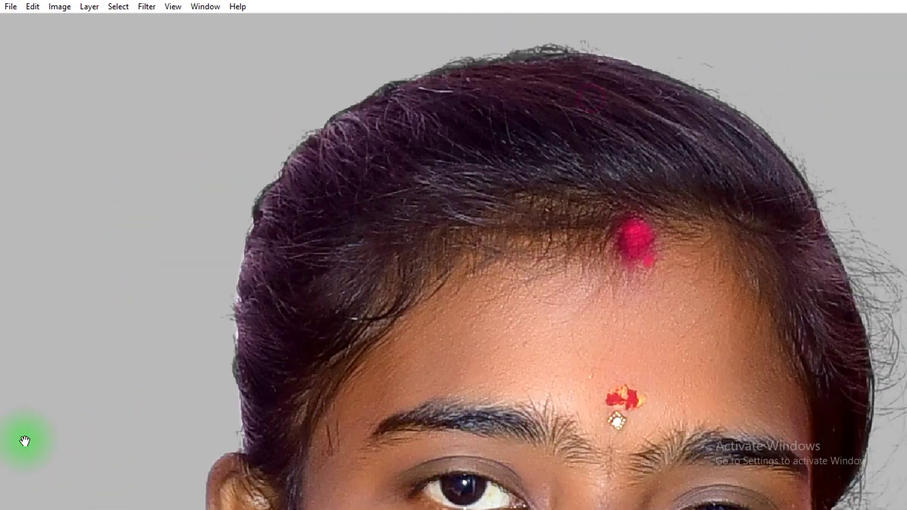
{"action": "left_click_drag", "start_coordinate": [104, 373], "coordinate": [95, 320]}
{"action": "key", "text": "Tab"}
{"action": "left_click", "coordinate": [795, 149]}
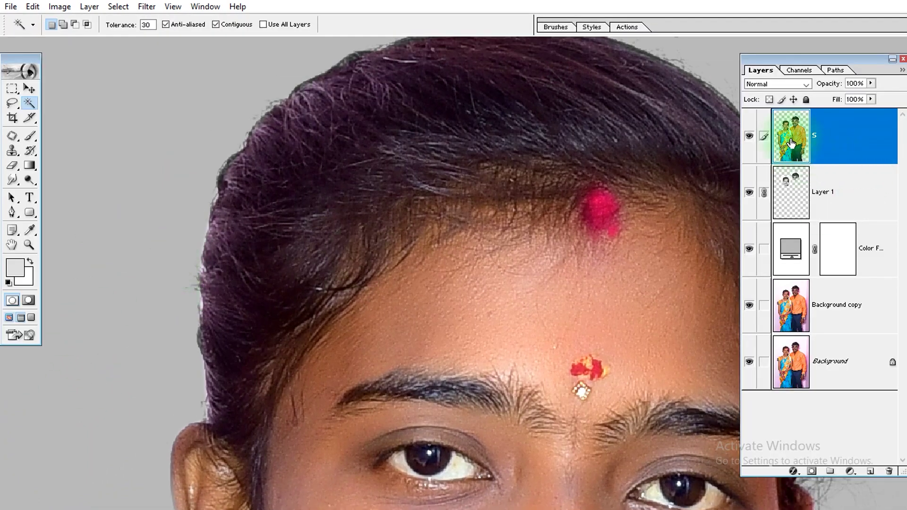
Step: Set up the Eraser at 50% opacity with the brush shrunk to 125
{"action": "key", "text": "e"}
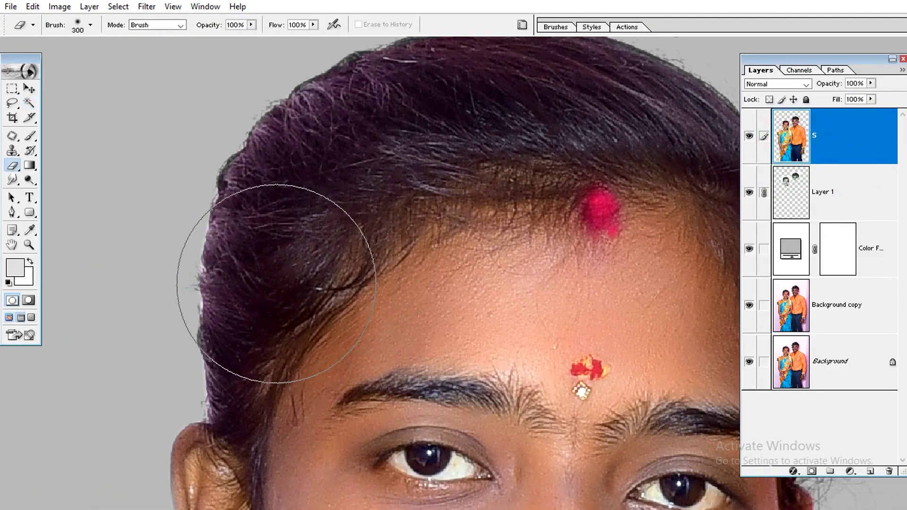
{"action": "key", "text": "bracketleft"}
{"action": "key", "text": "bracketleft"}
{"action": "left_click", "coordinate": [236, 26]}
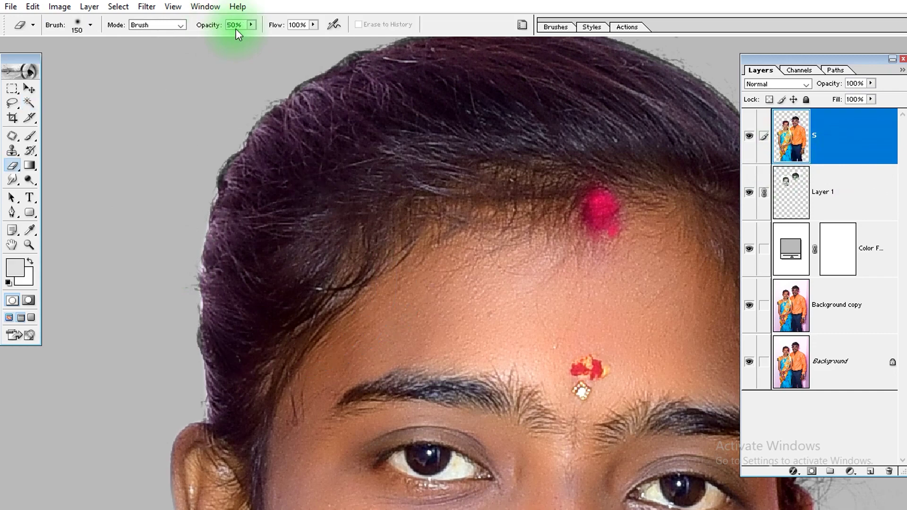
{"action": "key", "text": "bracketleft"}
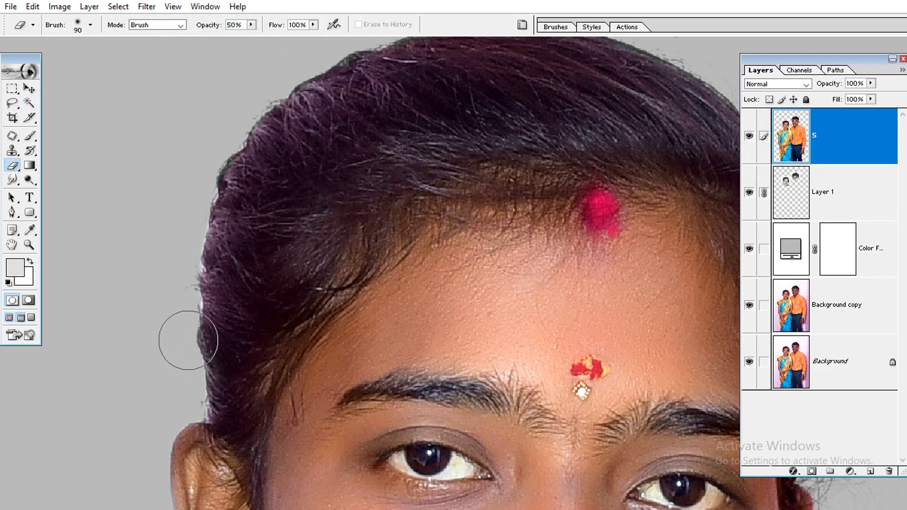
Step: Erase the leftover fringe along the top and right edges of the man's hair
{"action": "scroll", "coordinate": [182, 202], "scroll_direction": "up", "scroll_amount": 2}
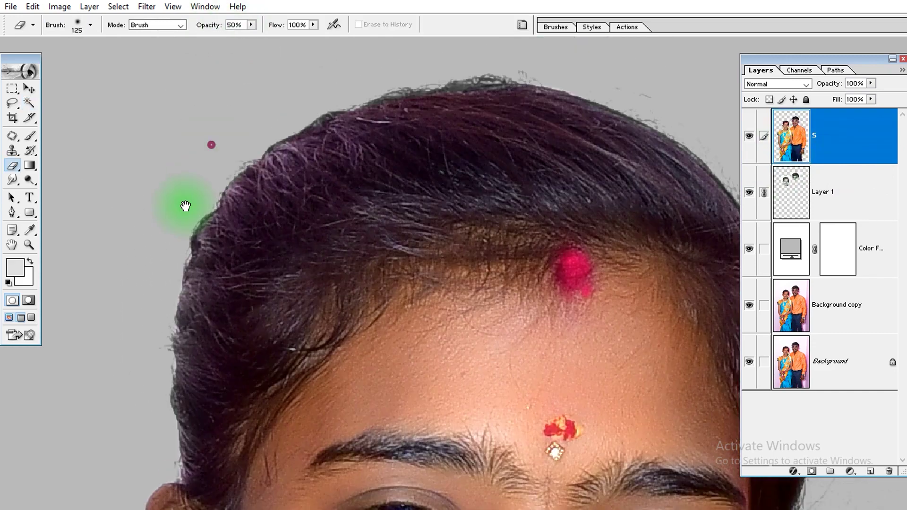
{"action": "scroll", "coordinate": [314, 98], "scroll_direction": "up", "scroll_amount": 2}
{"action": "scroll", "coordinate": [421, 77], "scroll_direction": "right", "scroll_amount": 1}
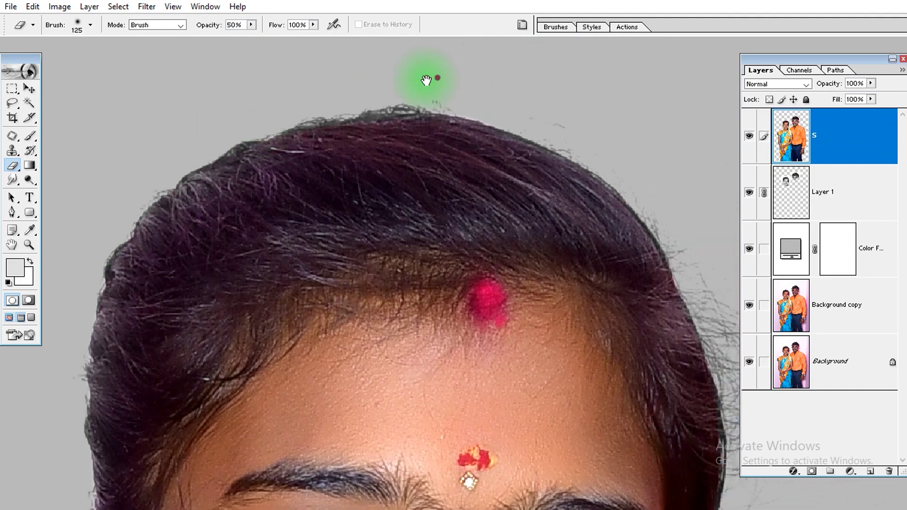
{"action": "scroll", "coordinate": [425, 85], "scroll_direction": "right", "scroll_amount": 3}
{"action": "scroll", "coordinate": [488, 141], "scroll_direction": "down", "scroll_amount": 2}
{"action": "scroll", "coordinate": [488, 142], "scroll_direction": "right", "scroll_amount": 3}
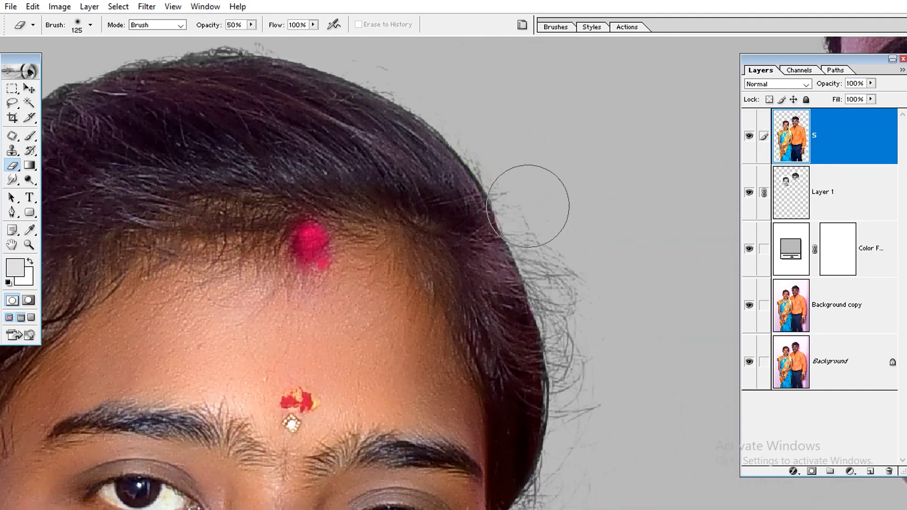
{"action": "scroll", "coordinate": [538, 216], "scroll_direction": "down", "scroll_amount": 3}
{"action": "scroll", "coordinate": [539, 216], "scroll_direction": "right", "scroll_amount": 1}
{"action": "left_click_drag", "start_coordinate": [538, 419], "coordinate": [538, 331]}
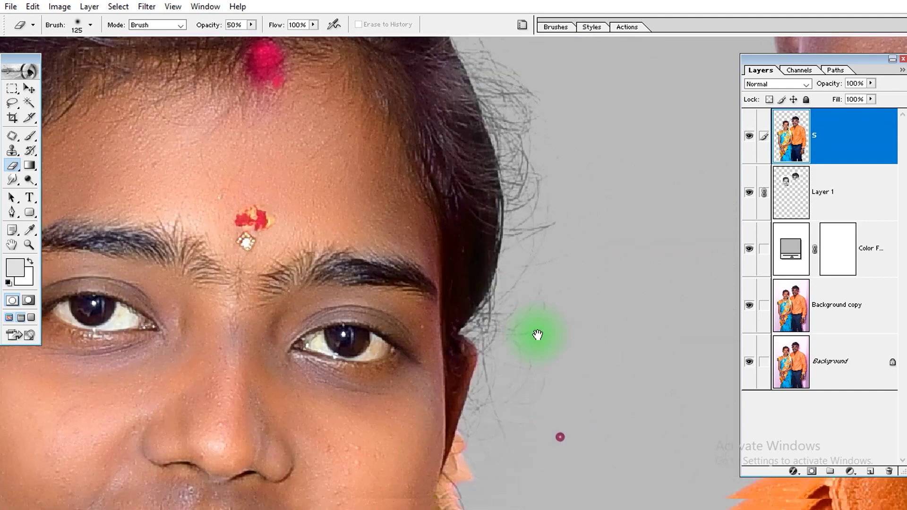
{"action": "scroll", "coordinate": [531, 379], "scroll_direction": "down", "scroll_amount": 2}
{"action": "scroll", "coordinate": [470, 273], "scroll_direction": "right", "scroll_amount": 5}
{"action": "scroll", "coordinate": [451, 339], "scroll_direction": "up", "scroll_amount": 4}
{"action": "scroll", "coordinate": [451, 338], "scroll_direction": "up", "scroll_amount": 3}
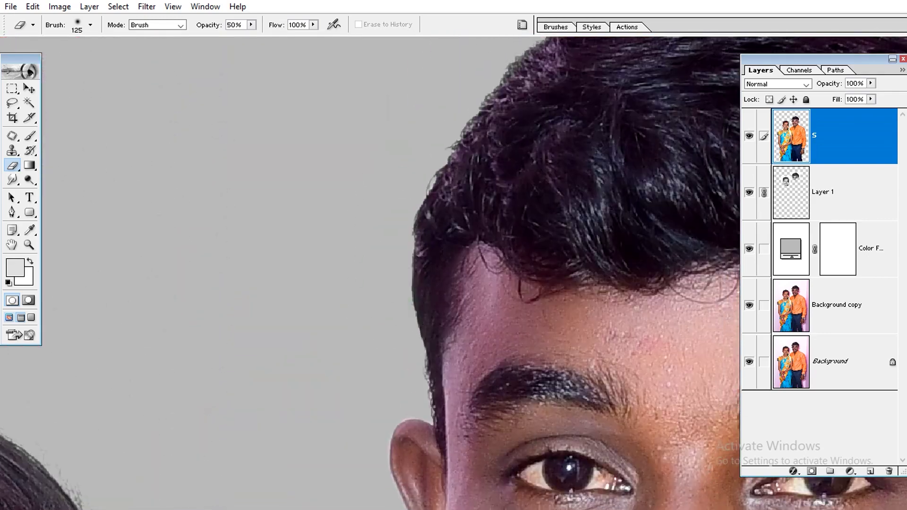
{"action": "left_click_drag", "start_coordinate": [406, 171], "coordinate": [405, 230]}
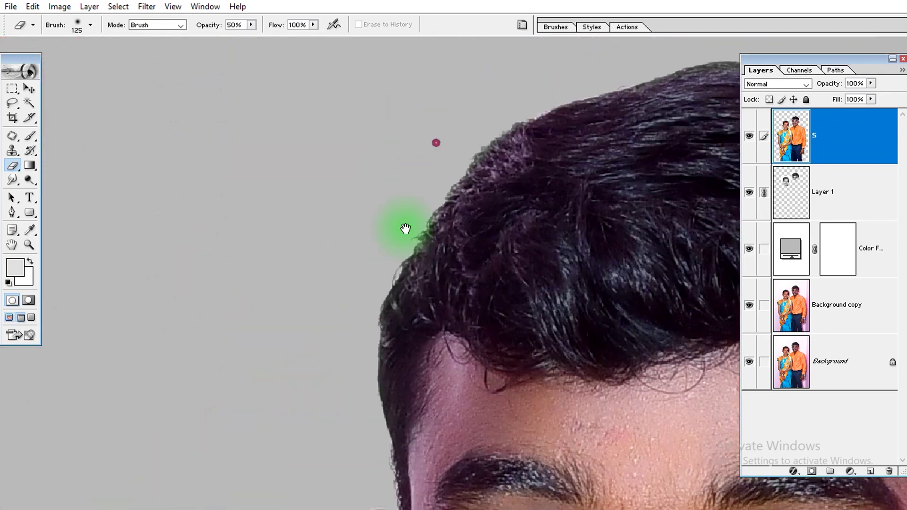
{"action": "left_click_drag", "start_coordinate": [436, 141], "coordinate": [421, 183]}
{"action": "scroll", "coordinate": [270, 188], "scroll_direction": "right", "scroll_amount": 5}
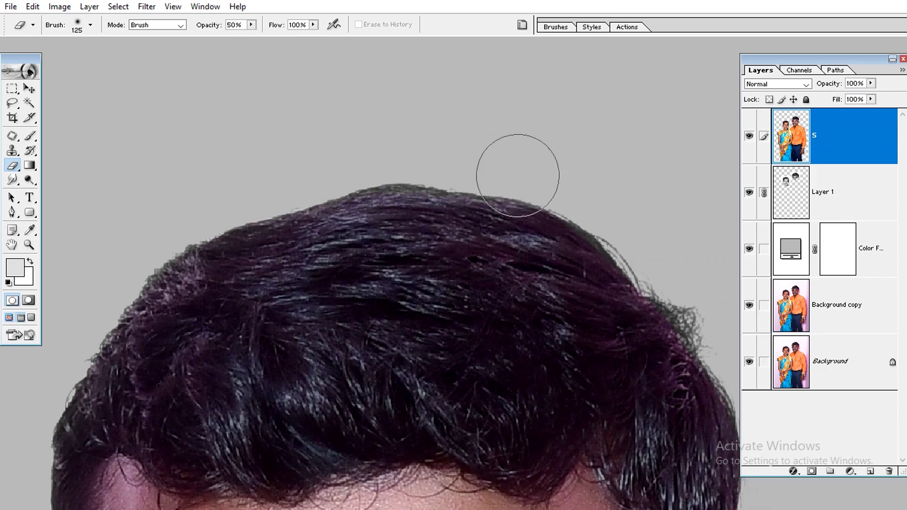
{"action": "left_click_drag", "start_coordinate": [625, 239], "coordinate": [375, 135]}
{"action": "scroll", "coordinate": [504, 251], "scroll_direction": "down", "scroll_amount": 2}
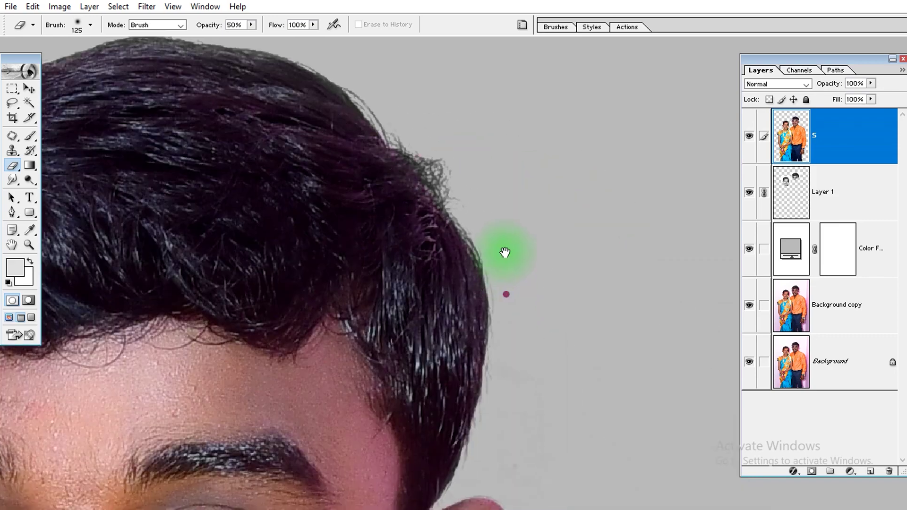
{"action": "left_click", "coordinate": [543, 324], "text": "alt"}
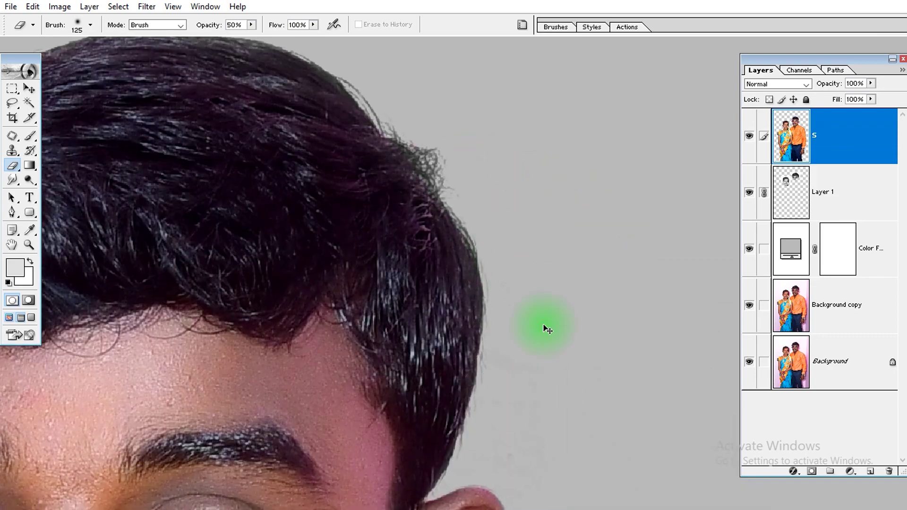
{"action": "scroll", "coordinate": [544, 325], "scroll_direction": "down", "scroll_amount": 5}
{"action": "key", "text": "w"}
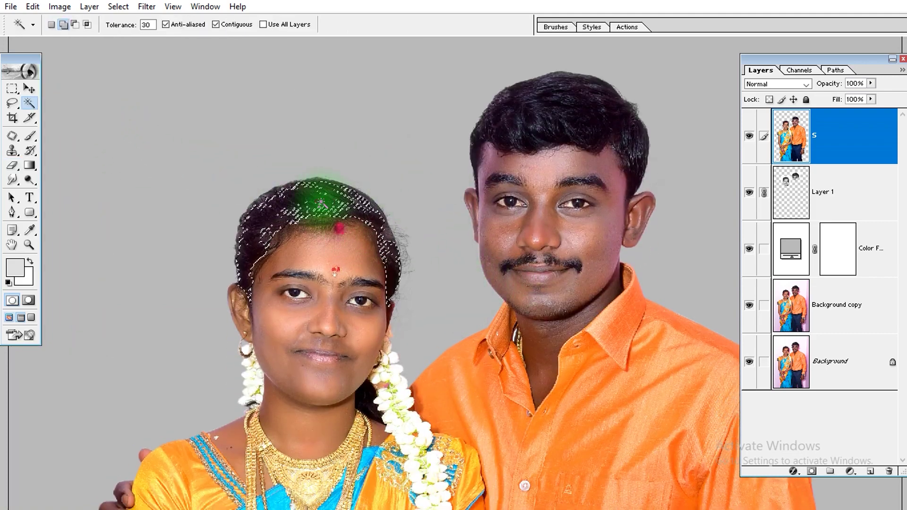
Step: Add the man's hair to the selection and feather it by 22 pixels
{"action": "left_click", "coordinate": [532, 113]}
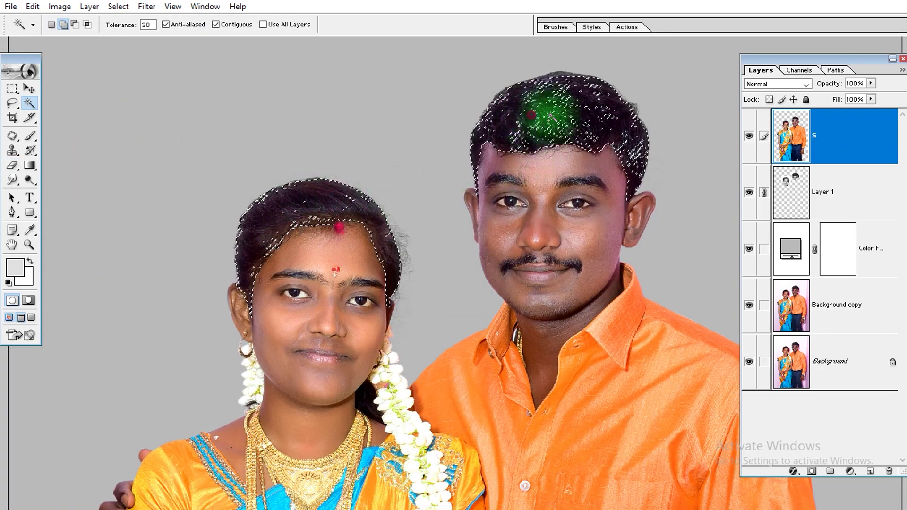
{"action": "key", "text": "ctrl+alt+d"}
{"action": "type", "text": "22"}
{"action": "key", "text": "Return"}
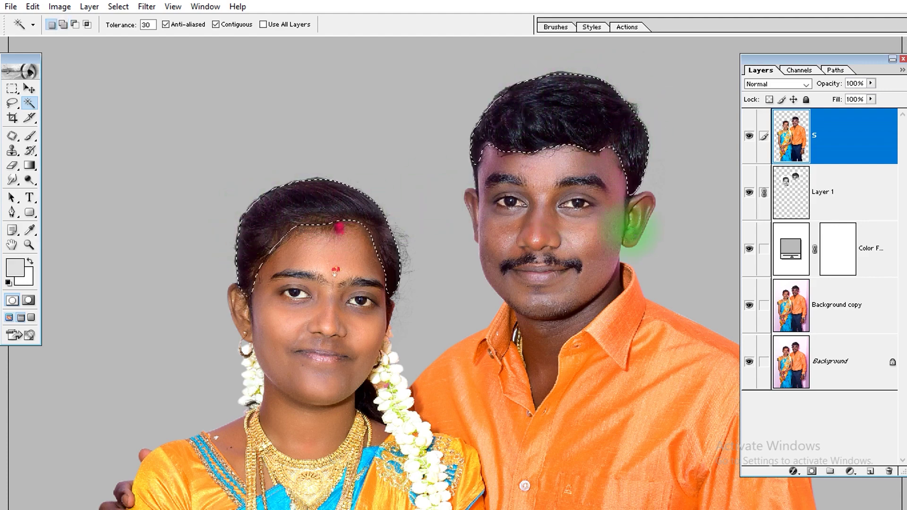
Step: Darken the selected hair with a Curves point at Input 140, Output 124
{"action": "key", "text": "ctrl+m"}
{"action": "left_click_drag", "start_coordinate": [758, 177], "coordinate": [756, 185]}
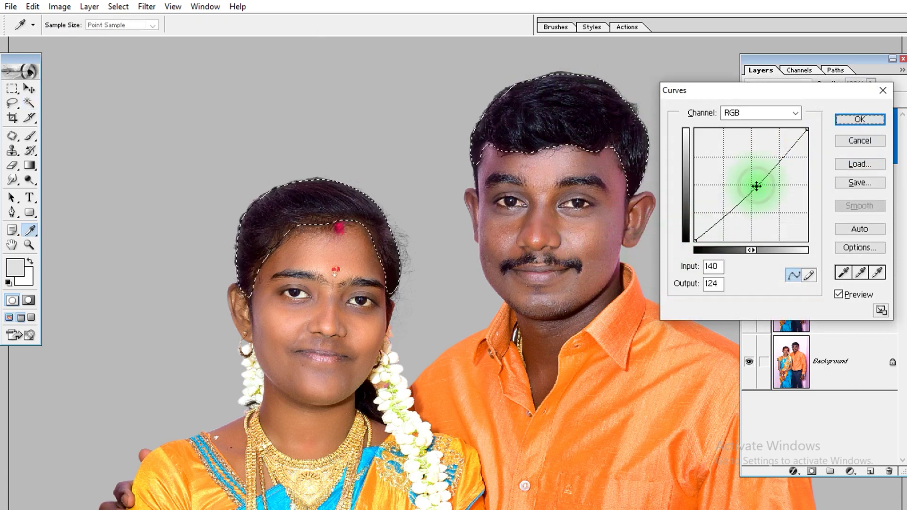
{"action": "key", "text": "Return"}
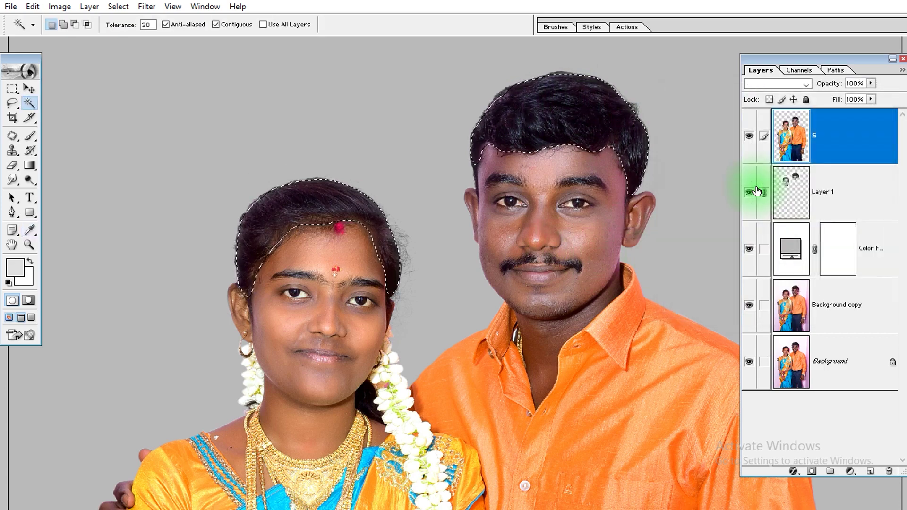
{"action": "key", "text": "v"}
{"action": "key", "text": "Tab"}
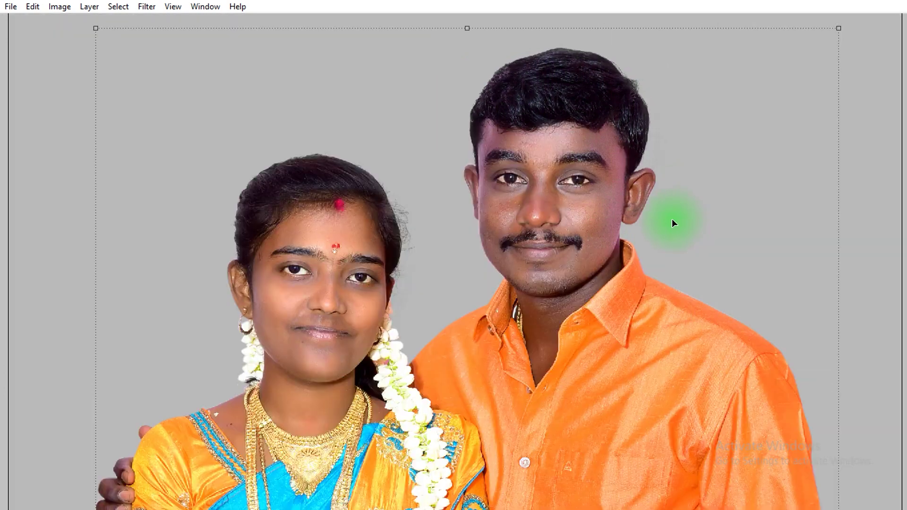
Step: Select the woman's cheek skin, extend it to similar tones, and feather it
{"action": "key", "text": "ctrl+minus"}
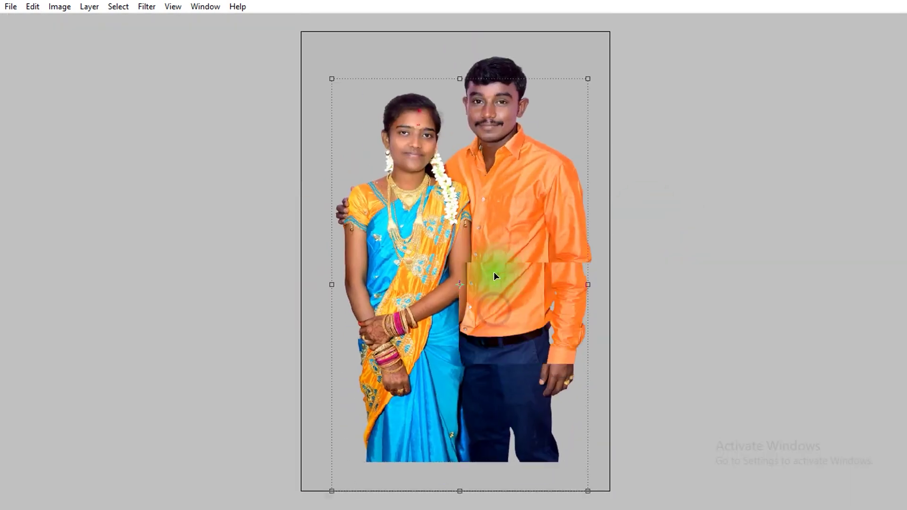
{"action": "left_click", "coordinate": [622, 244]}
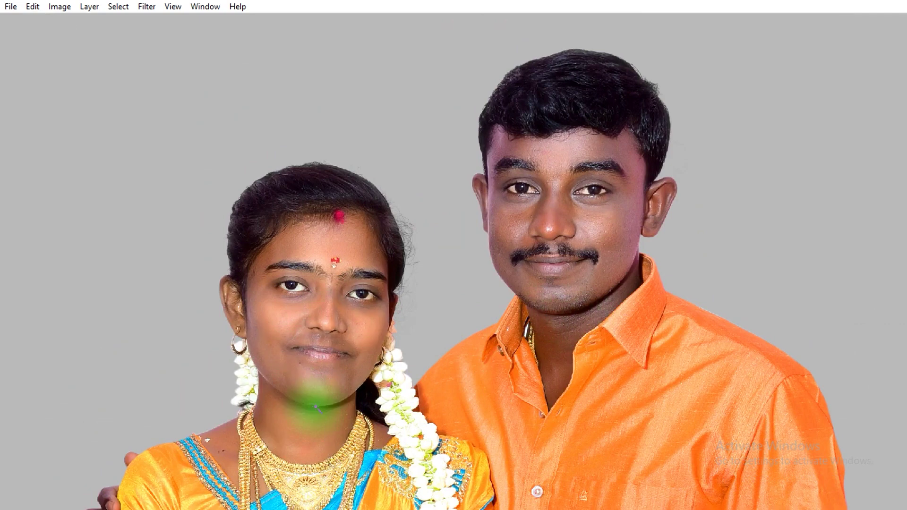
{"action": "left_click", "coordinate": [299, 378]}
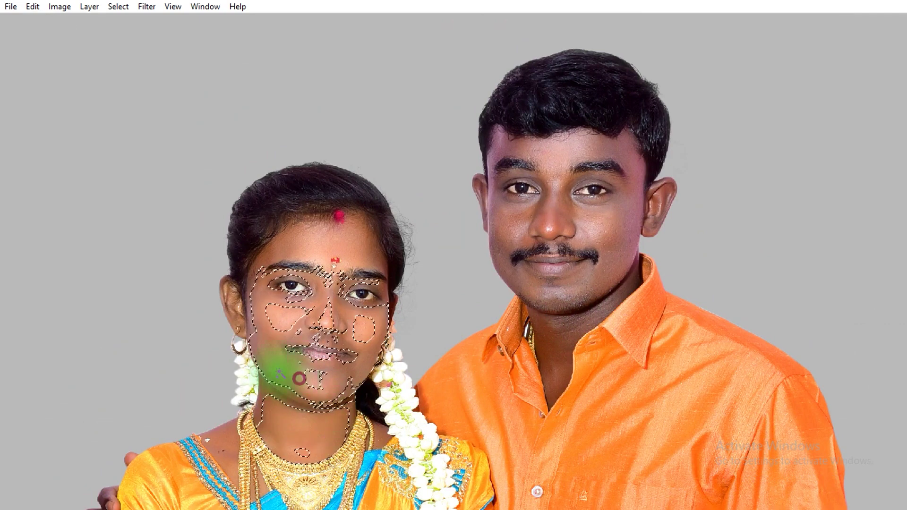
{"action": "right_click", "coordinate": [283, 368]}
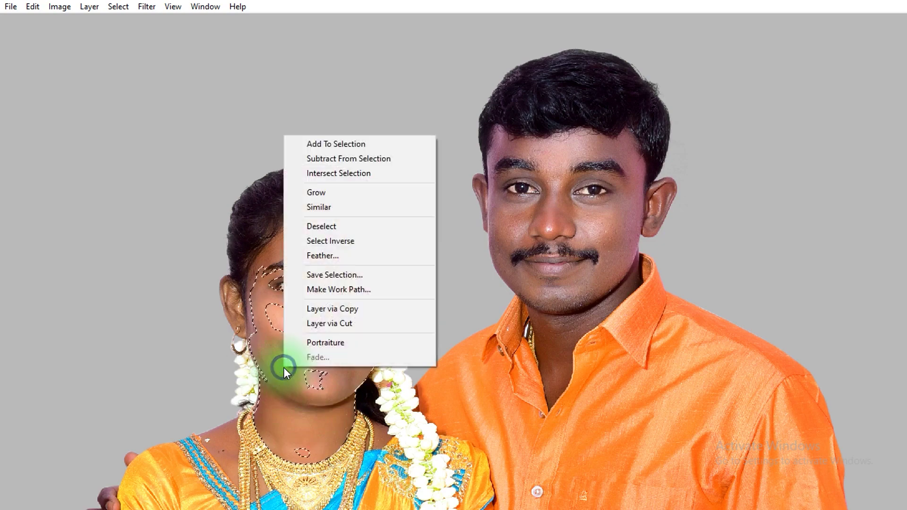
{"action": "left_click", "coordinate": [340, 207]}
{"action": "key", "text": "shift+F6"}
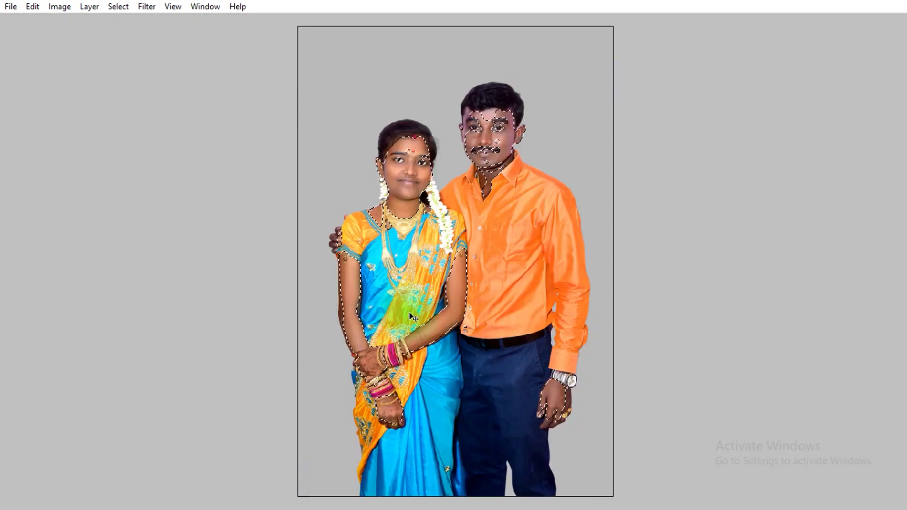
Step: Brighten the selected skin with a Curves point at Input 116, Output 134
{"action": "key", "text": "ctrl+m"}
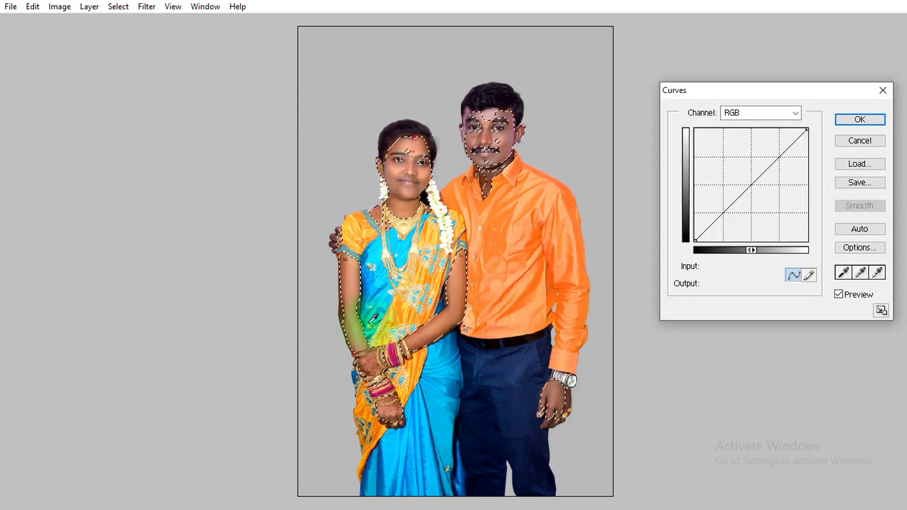
{"action": "left_click_drag", "start_coordinate": [755, 178], "coordinate": [746, 182]}
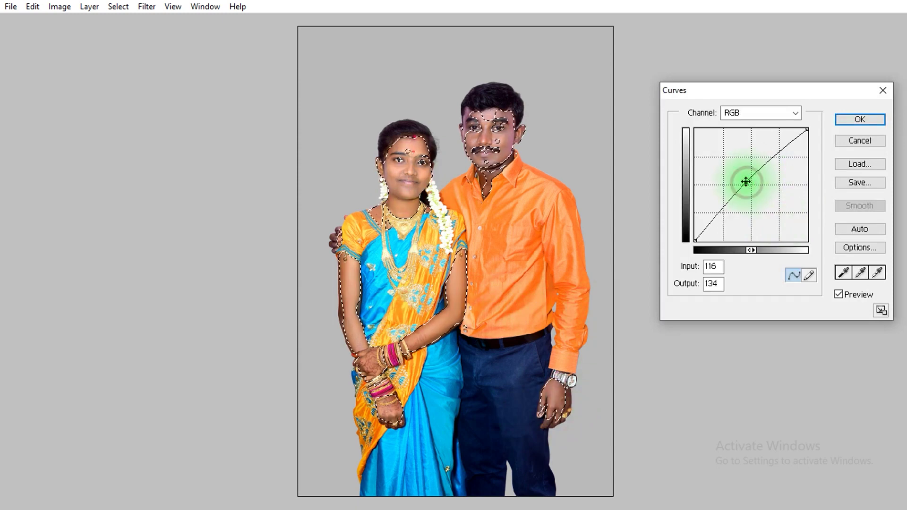
{"action": "key", "text": "Return"}
{"action": "left_click", "coordinate": [596, 55], "text": "ctrl"}
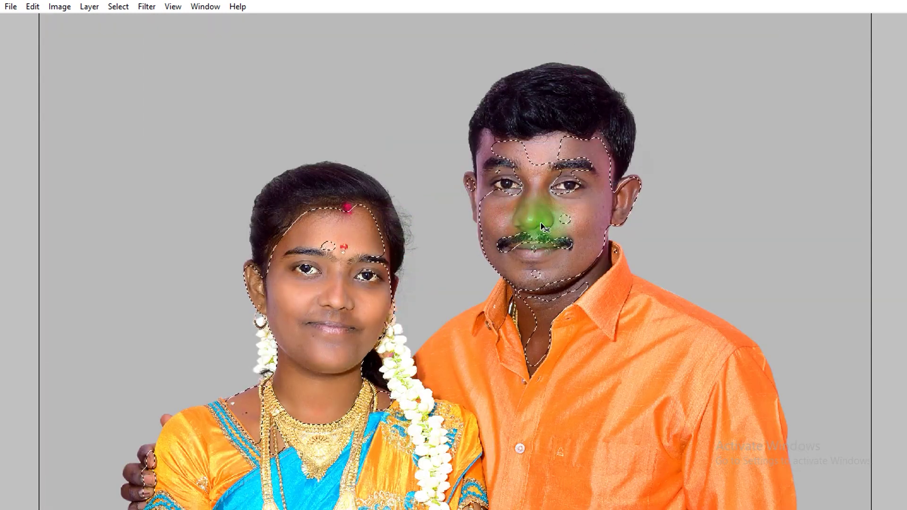
Step: Lasso the man's neck and shirt opening and brighten it with Curves at 120/151
{"action": "key", "text": "ctrl+d"}
{"action": "scroll", "coordinate": [373, 429], "scroll_direction": "down", "scroll_amount": 3}
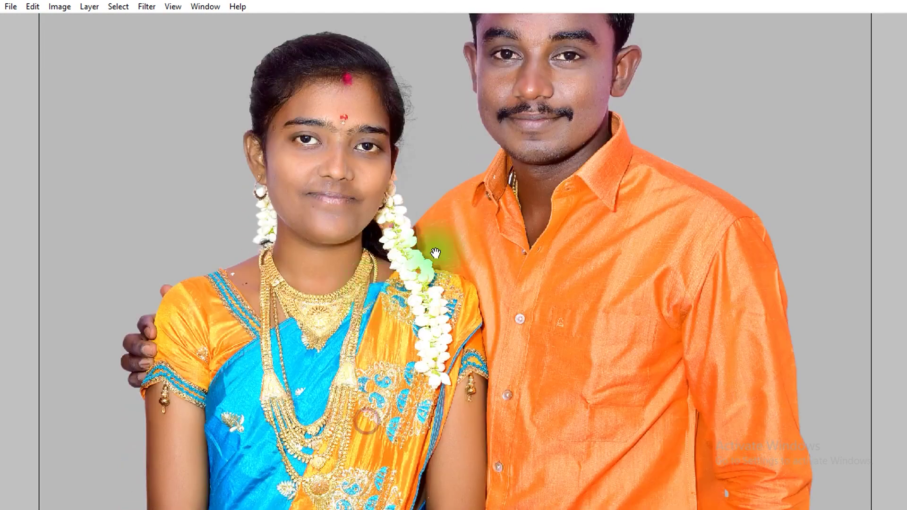
{"action": "scroll", "coordinate": [425, 254], "scroll_direction": "up", "scroll_amount": 3}
{"action": "left_click", "coordinate": [658, 344], "text": "ctrl"}
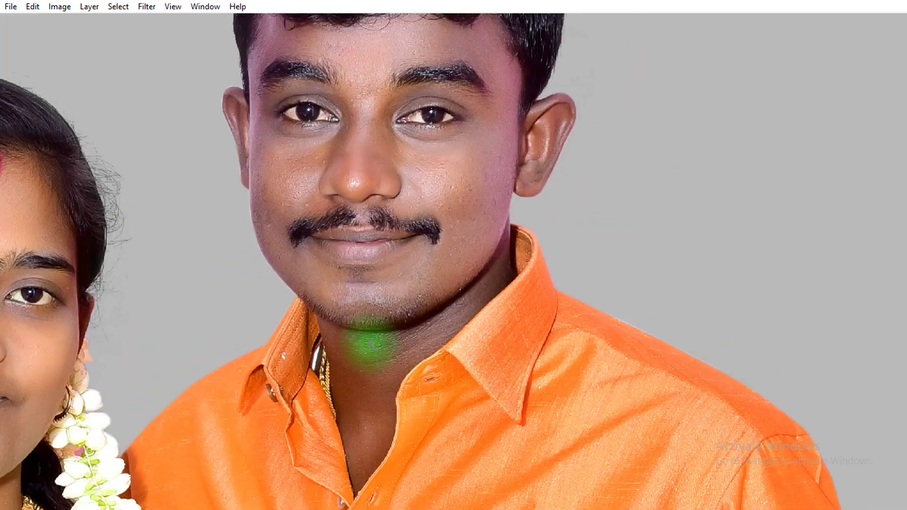
{"action": "left_click_drag", "start_coordinate": [371, 345], "coordinate": [348, 385]}
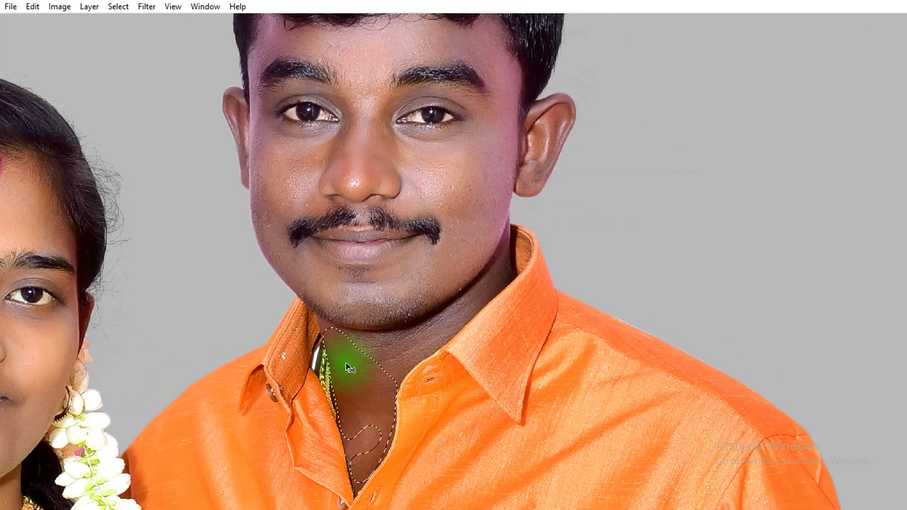
{"action": "key", "text": "ctrl+m"}
{"action": "left_click_drag", "start_coordinate": [754, 182], "coordinate": [753, 175]}
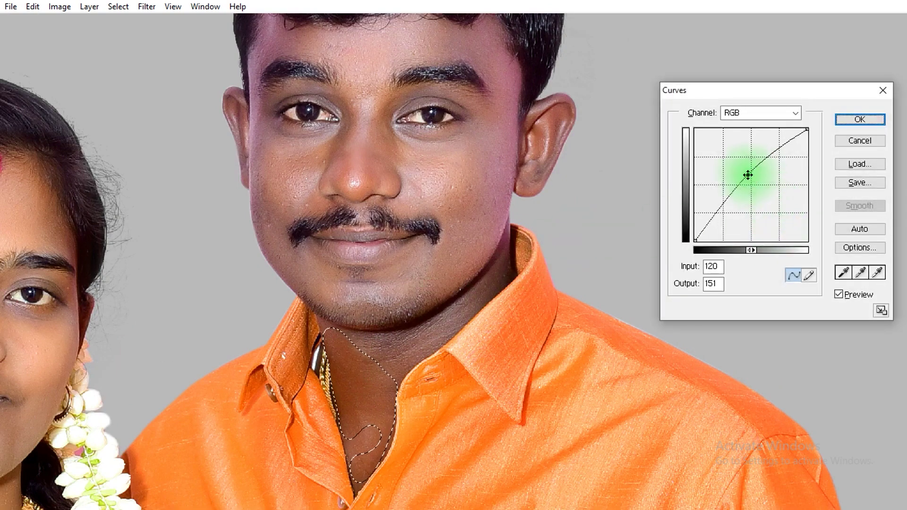
{"action": "key", "text": "Return"}
{"action": "key", "text": "ctrl+0"}
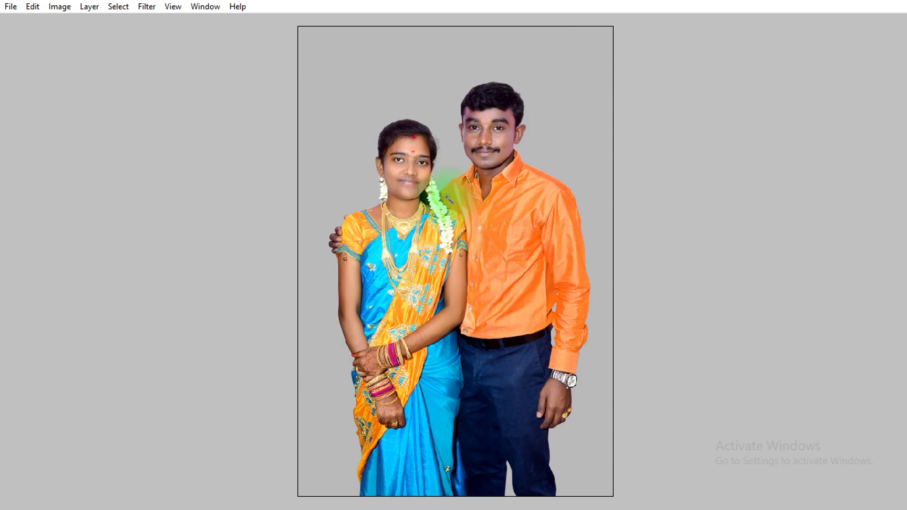
Step: Drag 50 BACKGROUNDS.psd from the folder into Photoshop and place it beside DSC_3463
{"action": "key", "text": "alt+Tab"}
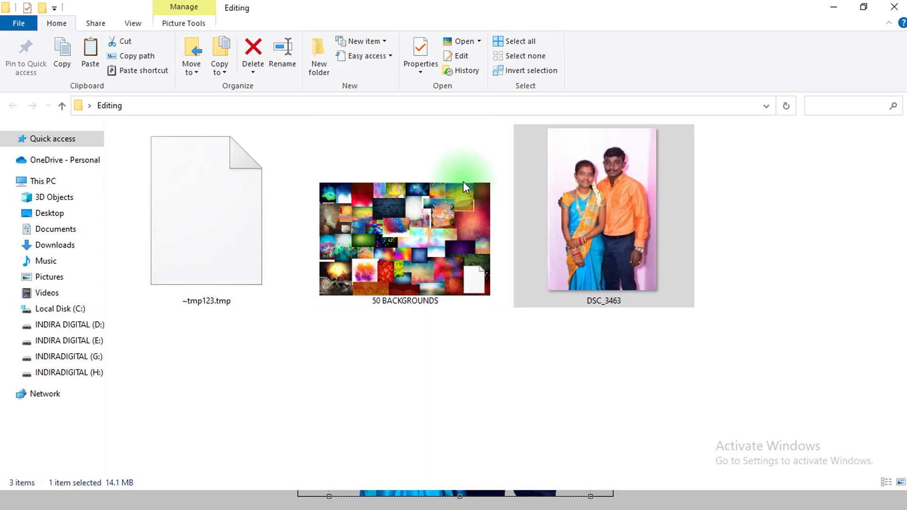
{"action": "left_click", "coordinate": [410, 240]}
{"action": "left_click_drag", "start_coordinate": [409, 241], "coordinate": [375, 287]}
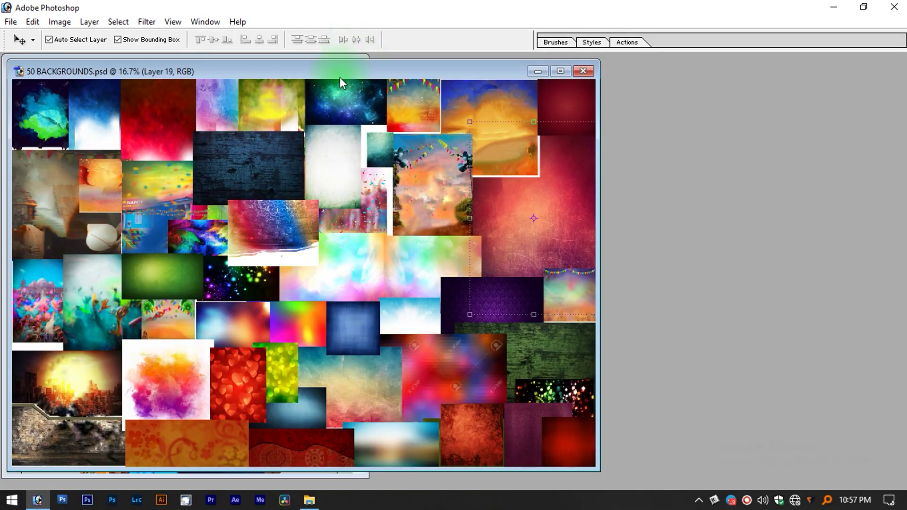
{"action": "left_click_drag", "start_coordinate": [339, 77], "coordinate": [741, 92]}
{"action": "mouse_move", "coordinate": [614, 80]}
{"action": "left_mouse_down"}
{"action": "mouse_move", "coordinate": [458, 87]}
{"action": "mouse_move", "coordinate": [491, 87]}
{"action": "left_mouse_up"}
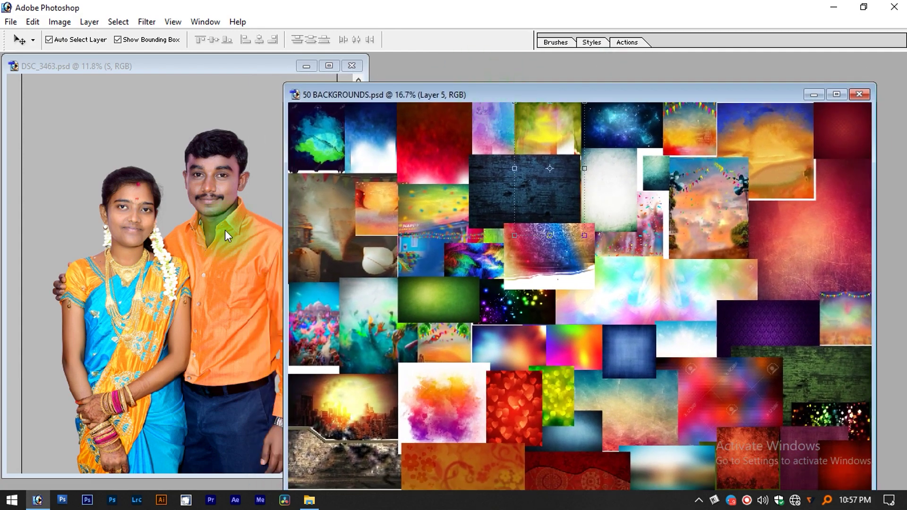
Step: Move the rainbow, green, HAPPY and pink-ring images around in 50 BACKGROUNDS.psd
{"action": "left_click", "coordinate": [225, 231]}
{"action": "key", "text": "f"}
{"action": "key", "text": "f"}
{"action": "key", "text": "f"}
{"action": "left_click", "coordinate": [656, 259]}
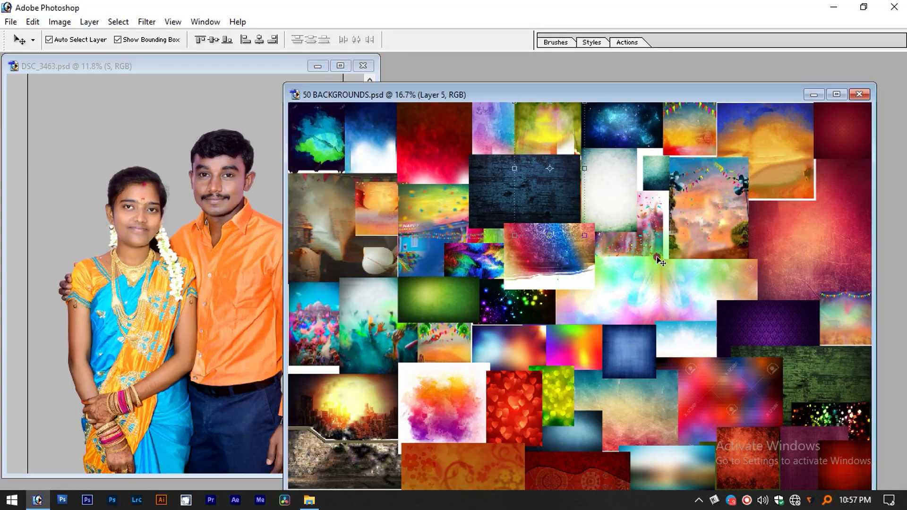
{"action": "left_click_drag", "start_coordinate": [576, 269], "coordinate": [729, 203]}
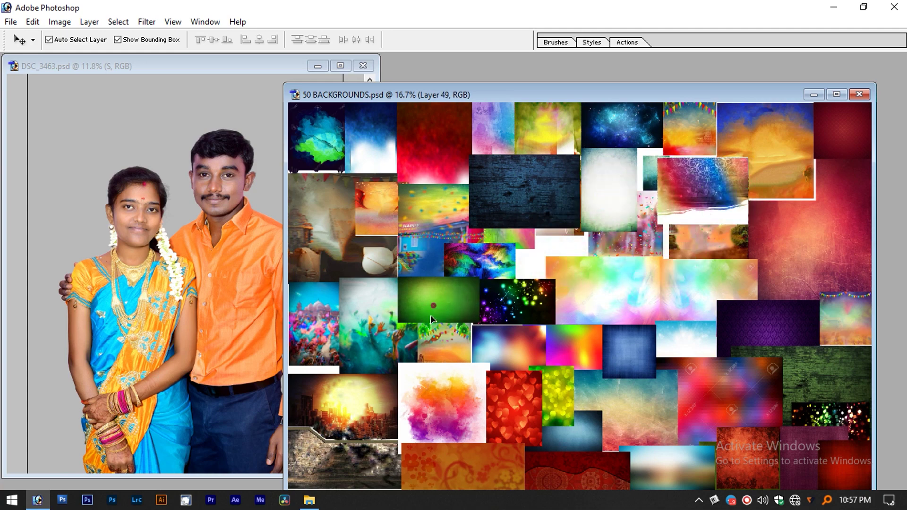
{"action": "left_click_drag", "start_coordinate": [431, 282], "coordinate": [475, 330]}
{"action": "left_click_drag", "start_coordinate": [416, 212], "coordinate": [448, 265]}
{"action": "mouse_move", "coordinate": [432, 307]}
{"action": "left_mouse_down"}
{"action": "mouse_move", "coordinate": [674, 128]}
{"action": "mouse_move", "coordinate": [147, 187]}
{"action": "left_mouse_up"}
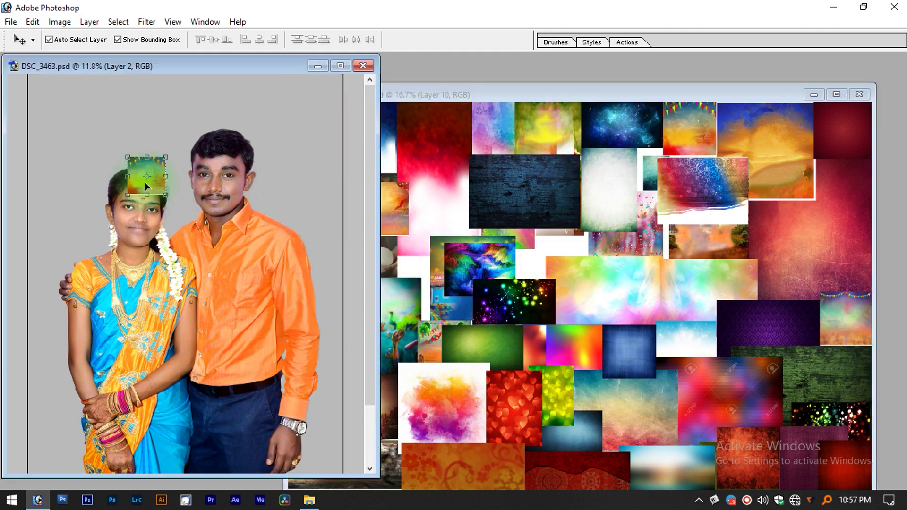
Step: Undo the stray green image on the portrait and move it to uncover the rainbow watercolour
{"action": "key", "text": "ctrl+z"}
{"action": "left_click", "coordinate": [490, 225]}
{"action": "mouse_move", "coordinate": [589, 260]}
{"action": "left_mouse_down"}
{"action": "mouse_move", "coordinate": [602, 190]}
{"action": "mouse_move", "coordinate": [477, 165]}
{"action": "left_mouse_up"}
{"action": "mouse_move", "coordinate": [610, 283]}
{"action": "left_mouse_down"}
{"action": "mouse_move", "coordinate": [597, 263]}
{"action": "mouse_move", "coordinate": [628, 236]}
{"action": "mouse_move", "coordinate": [557, 270]}
{"action": "mouse_move", "coordinate": [206, 256]}
{"action": "left_mouse_up"}
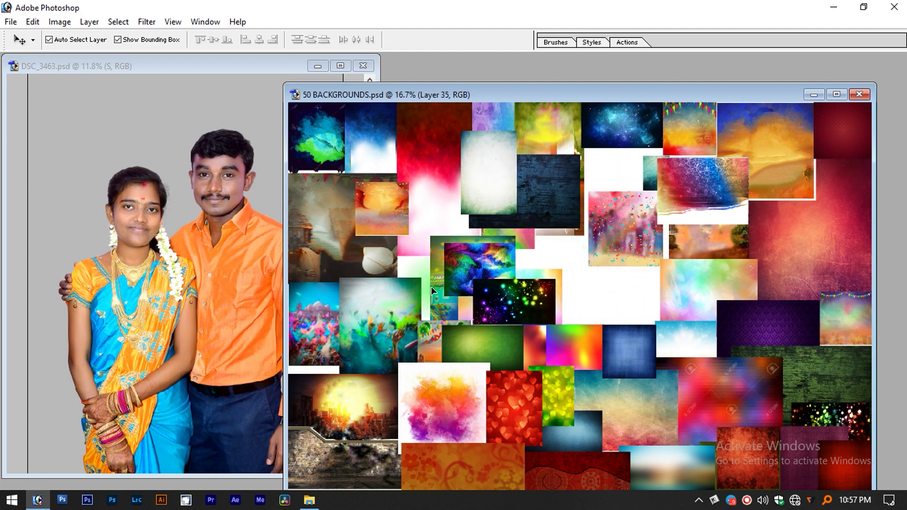
Step: Scale the rainbow Layer 2 up to about 948% and centre it over the canvas
{"action": "key", "text": "f"}
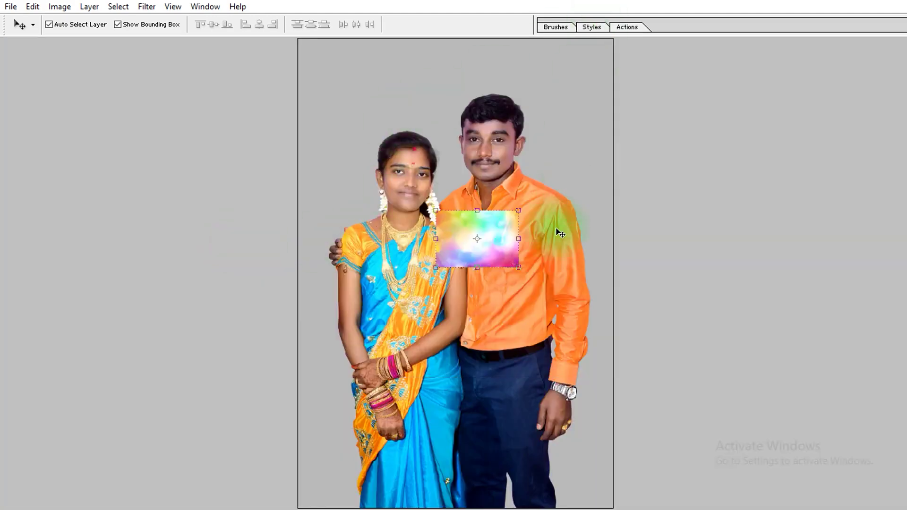
{"action": "key", "text": "f"}
{"action": "left_click_drag", "start_coordinate": [524, 208], "coordinate": [650, 85]}
{"action": "key", "text": "ctrl+minus"}
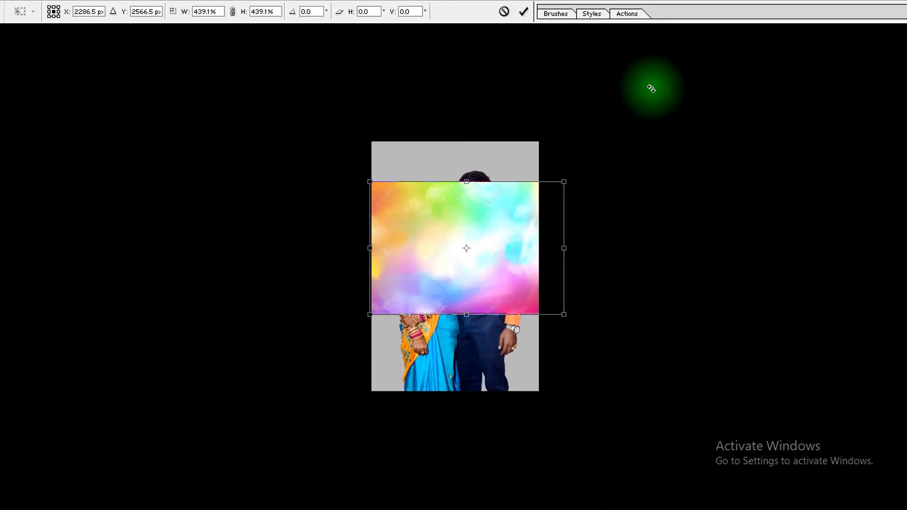
{"action": "left_click_drag", "start_coordinate": [567, 183], "coordinate": [651, 67]}
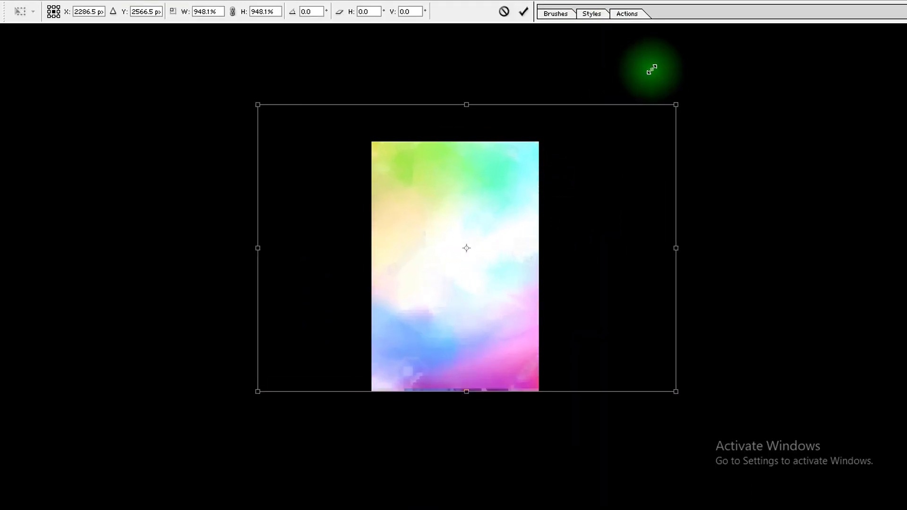
{"action": "mouse_move", "coordinate": [512, 237]}
{"action": "left_mouse_down"}
{"action": "mouse_move", "coordinate": [623, 246]}
{"action": "mouse_move", "coordinate": [516, 246]}
{"action": "left_mouse_up"}
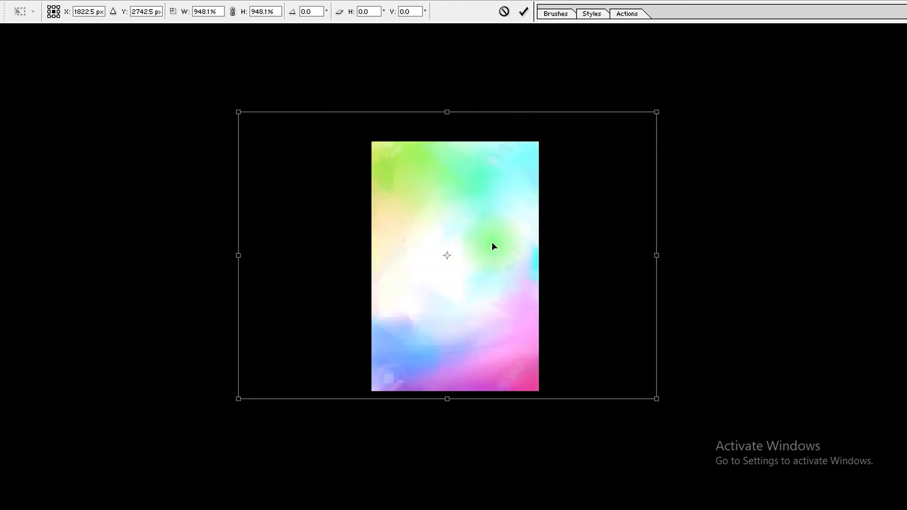
{"action": "key", "text": "Return"}
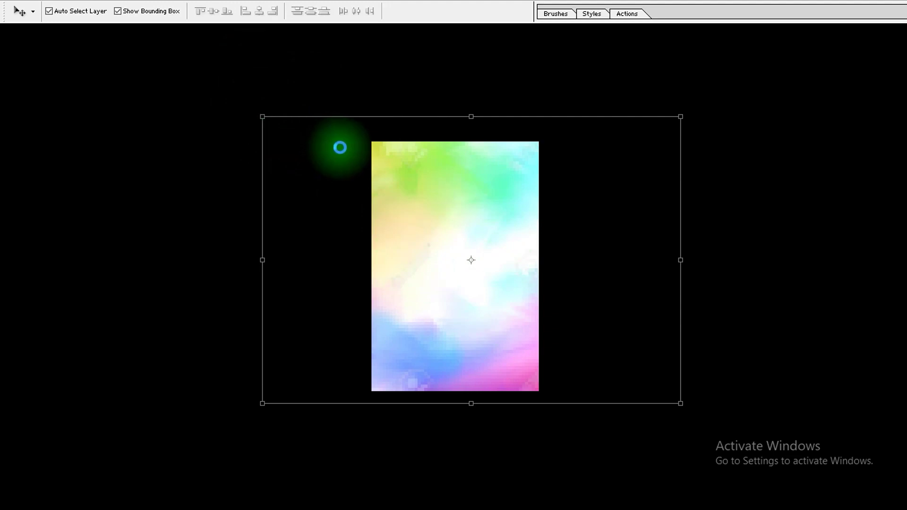
{"action": "key", "text": "f"}
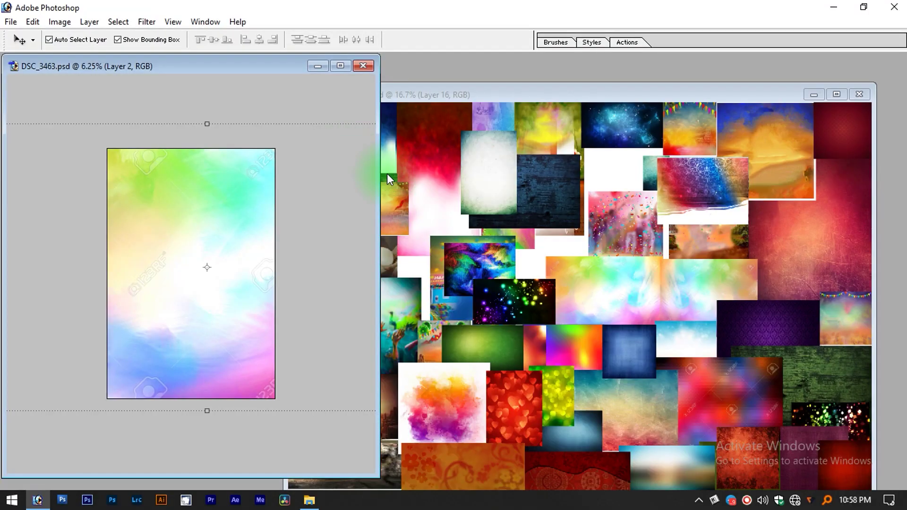
Step: Apply a Gaussian Blur of roughly 50 pixels radius to the rainbow layer
{"action": "key", "text": "f"}
{"action": "key", "text": "f"}
{"action": "key", "text": "f"}
{"action": "left_click", "coordinate": [148, 24]}
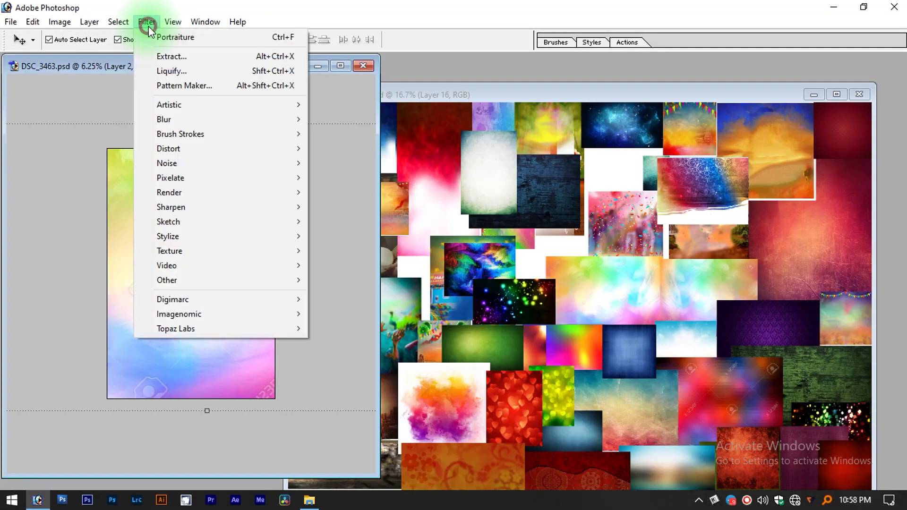
{"action": "left_click", "coordinate": [356, 151]}
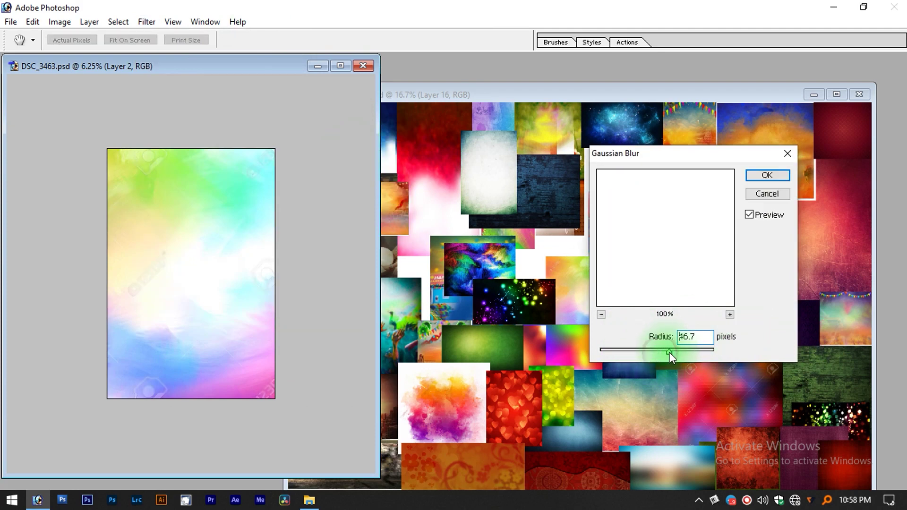
{"action": "left_click_drag", "start_coordinate": [677, 353], "coordinate": [677, 354]}
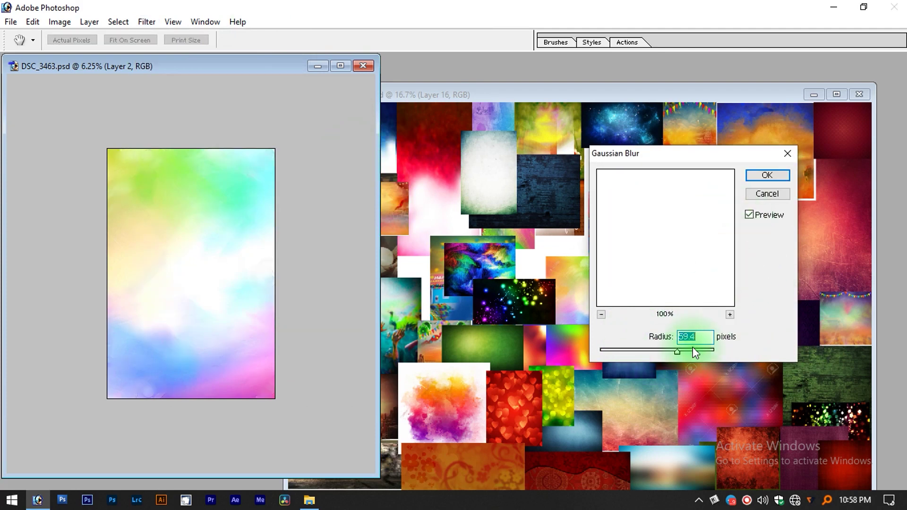
{"action": "left_click_drag", "start_coordinate": [693, 347], "coordinate": [692, 347]}
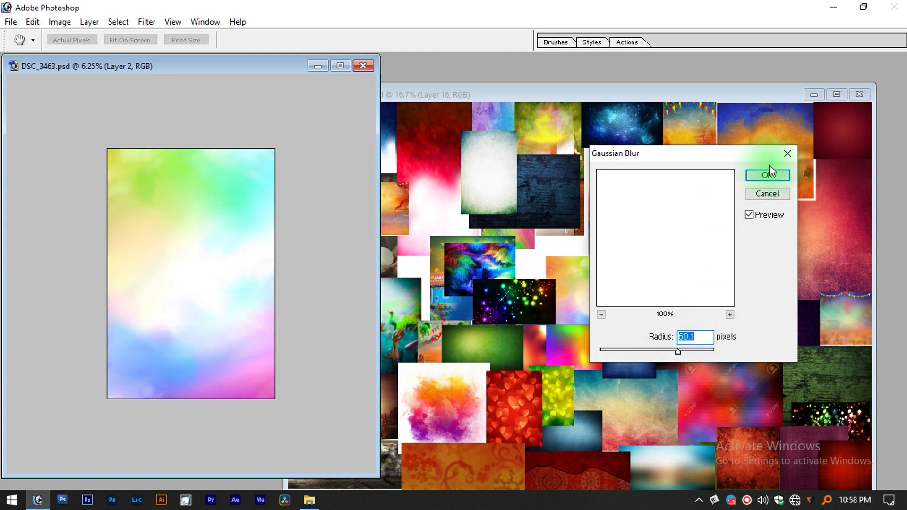
{"action": "left_click", "coordinate": [779, 174]}
{"action": "key", "text": "v"}
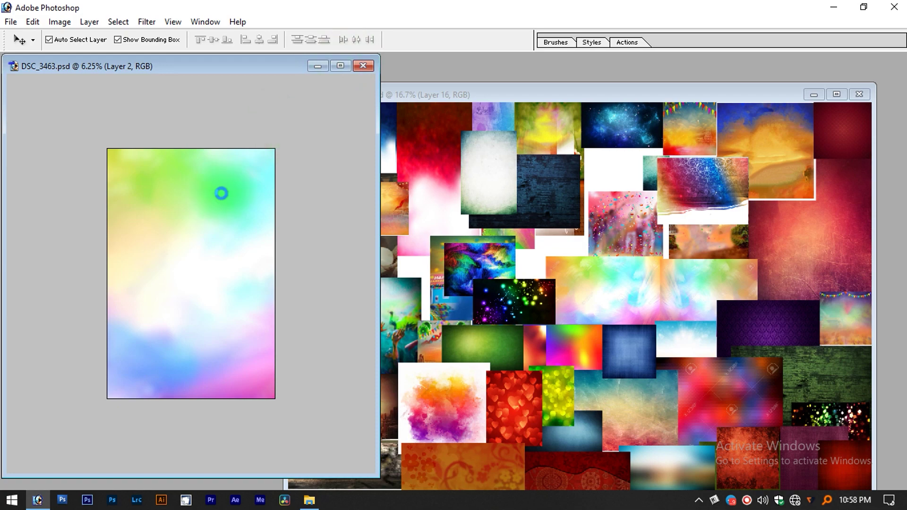
{"action": "left_click", "coordinate": [343, 69]}
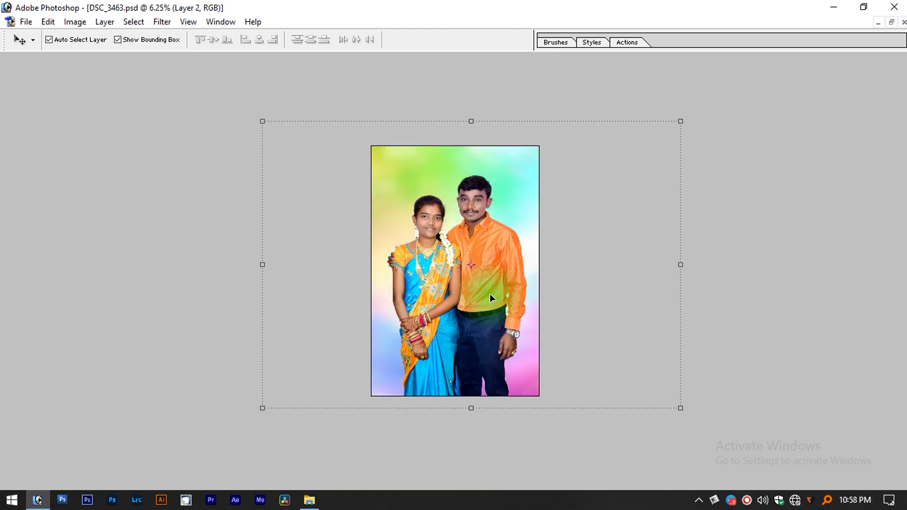
Step: Restore the palettes, fit the image, and shift the blurred rainbow background into place
{"action": "key", "text": "Tab"}
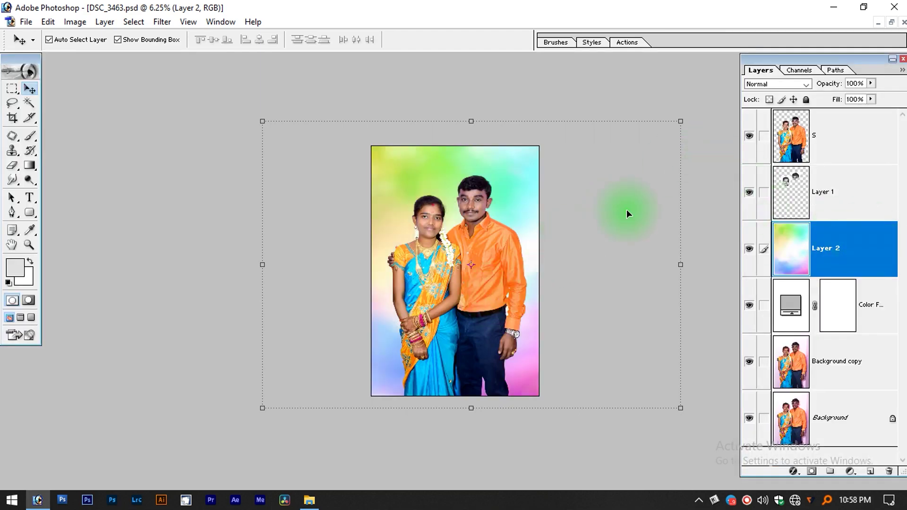
{"action": "key", "text": "ctrl+0"}
{"action": "key", "text": "ctrl+minus"}
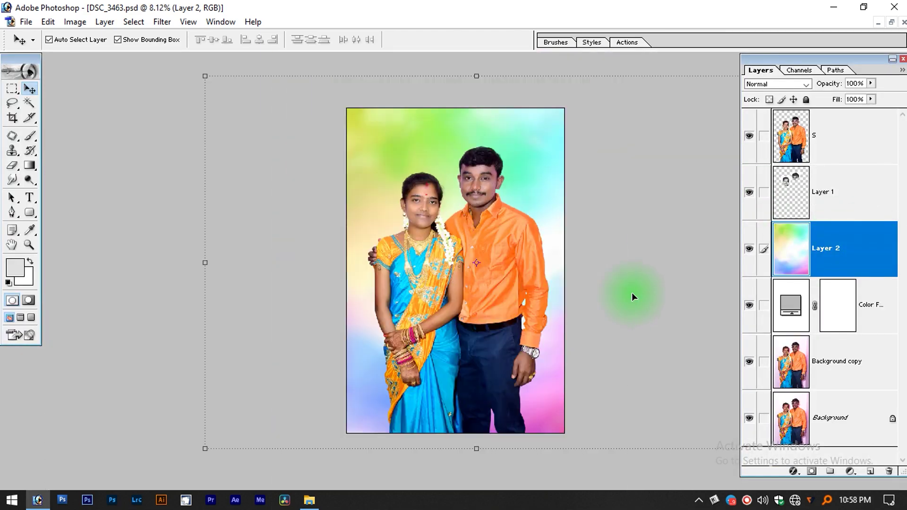
{"action": "mouse_move", "coordinate": [540, 190]}
{"action": "left_mouse_down"}
{"action": "mouse_move", "coordinate": [328, 192]}
{"action": "mouse_move", "coordinate": [547, 209]}
{"action": "left_mouse_up"}
Step: Select the couple's layer S and fit the whole portrait in the window
{"action": "left_click", "coordinate": [588, 312]}
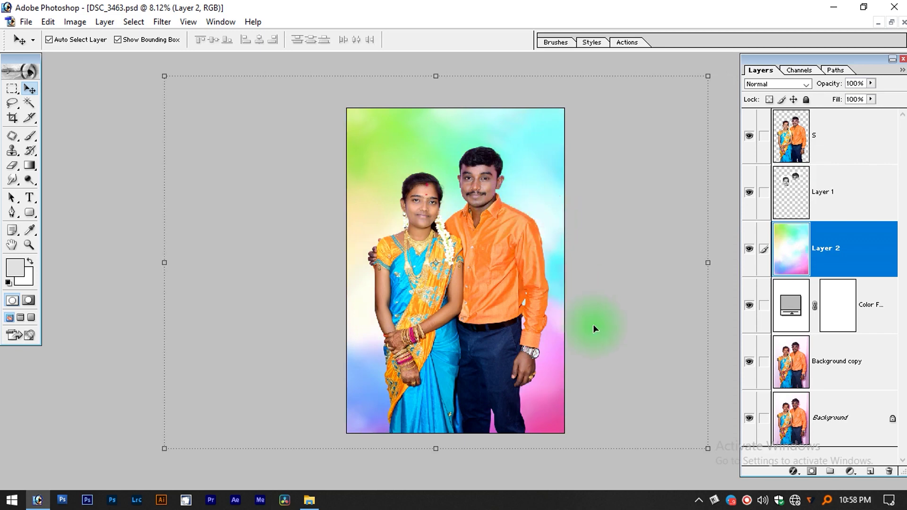
{"action": "left_click", "coordinate": [475, 243]}
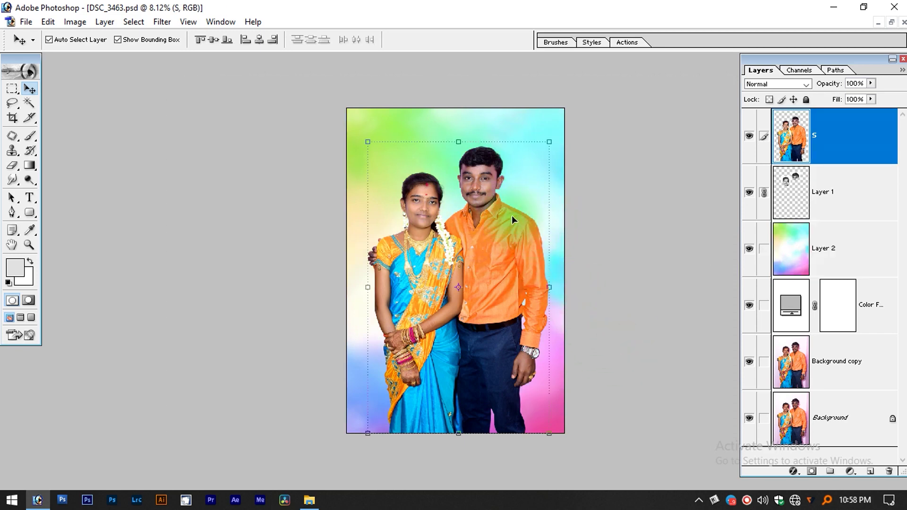
{"action": "left_click", "coordinate": [293, 74]}
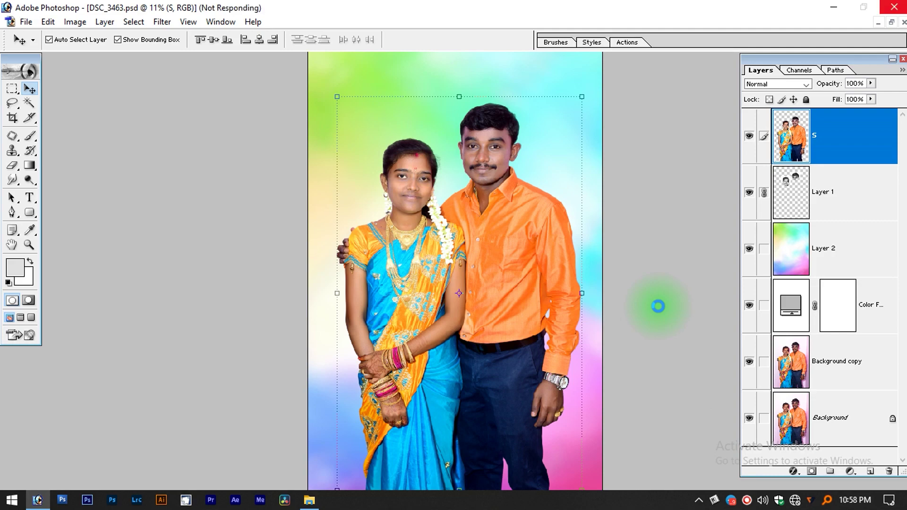
{"action": "key", "text": "ctrl+0"}
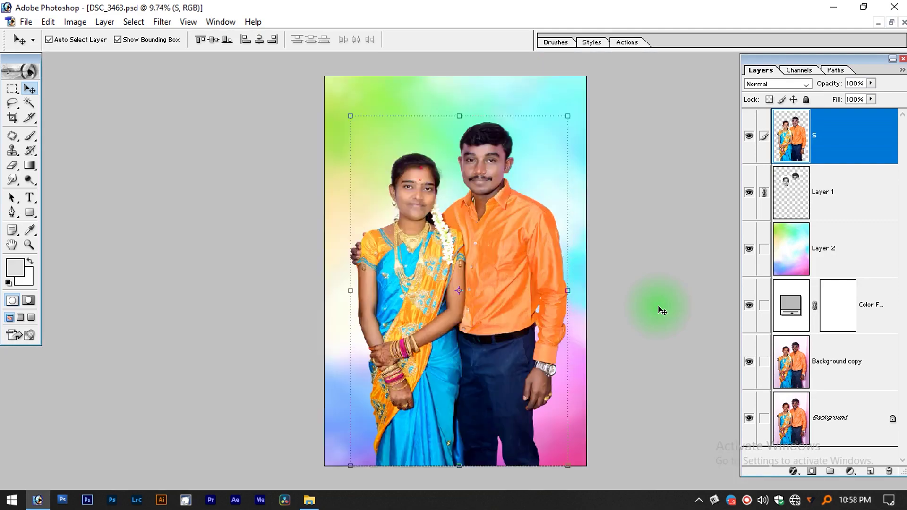
{"action": "key", "text": "c"}
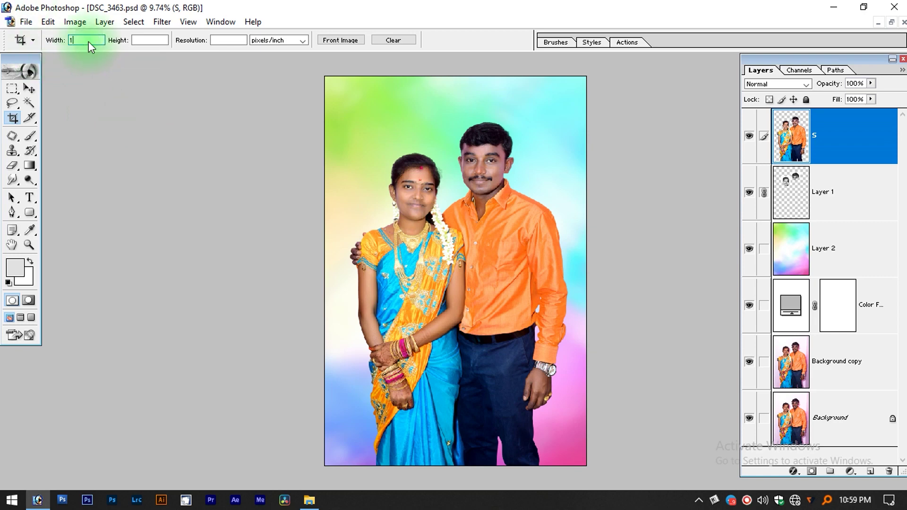
Step: Set the crop options to 10 in width, 15 in height and 300 pixels/inch
{"action": "type", "text": "0"}
{"action": "key", "text": "Tab"}
{"action": "type", "text": "15"}
{"action": "key", "text": "Tab"}
{"action": "key", "text": "ctrl+Tab"}
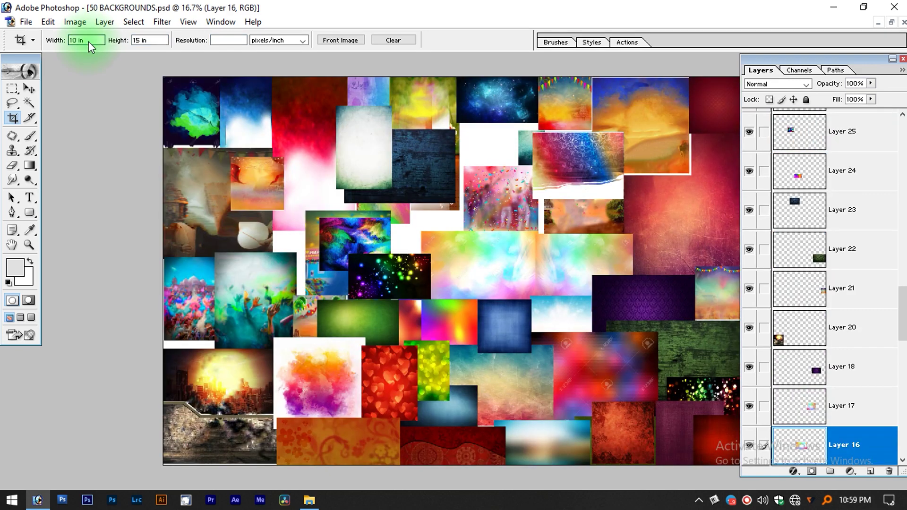
{"action": "key", "text": "ctrl+Tab"}
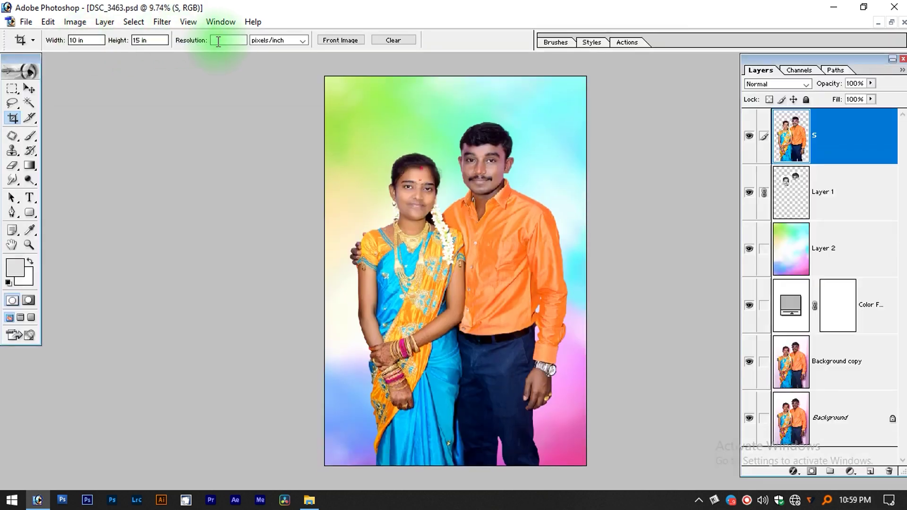
{"action": "type", "text": "300"}
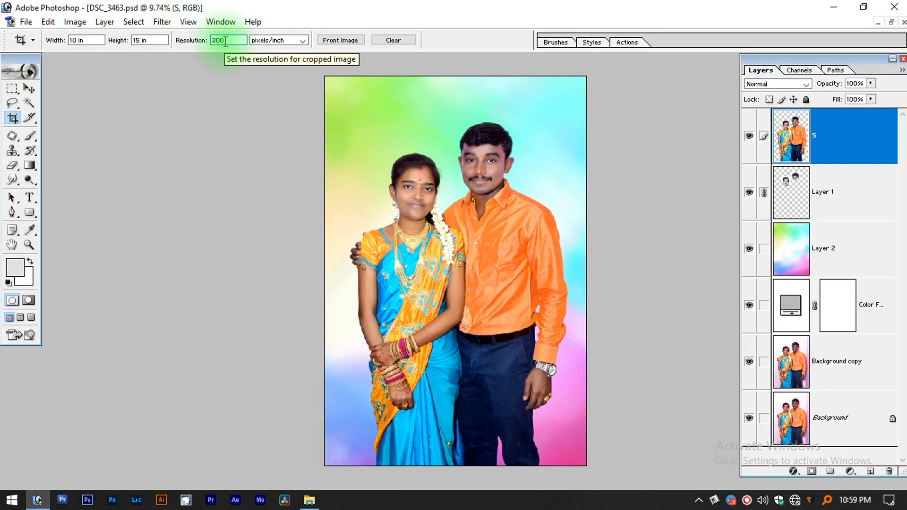
{"action": "left_click", "coordinate": [82, 44]}
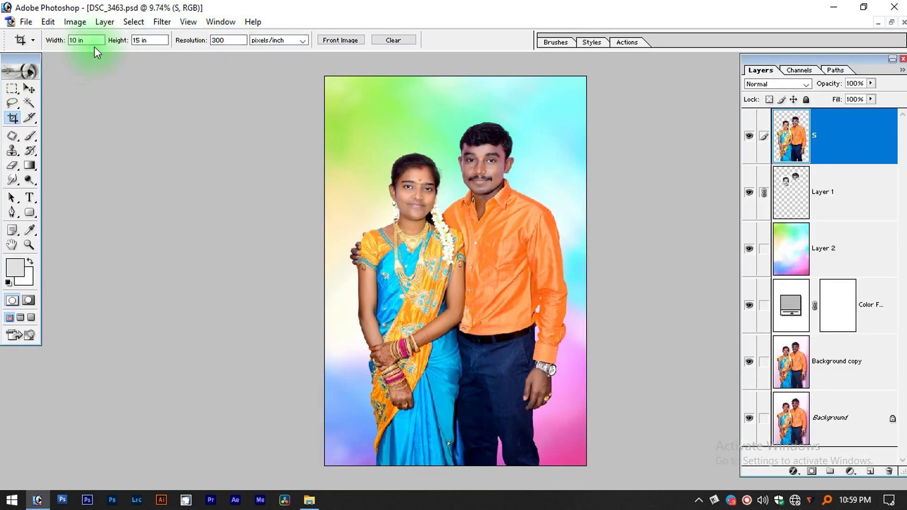
{"action": "left_click", "coordinate": [231, 41]}
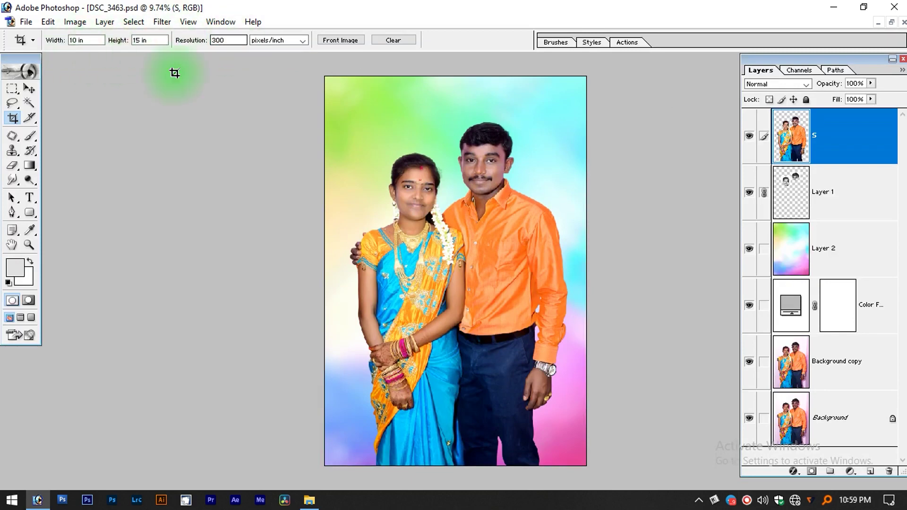
Step: Draw and adjust the crop box over the portrait, then apply the crop
{"action": "left_click_drag", "start_coordinate": [304, 65], "coordinate": [635, 411]}
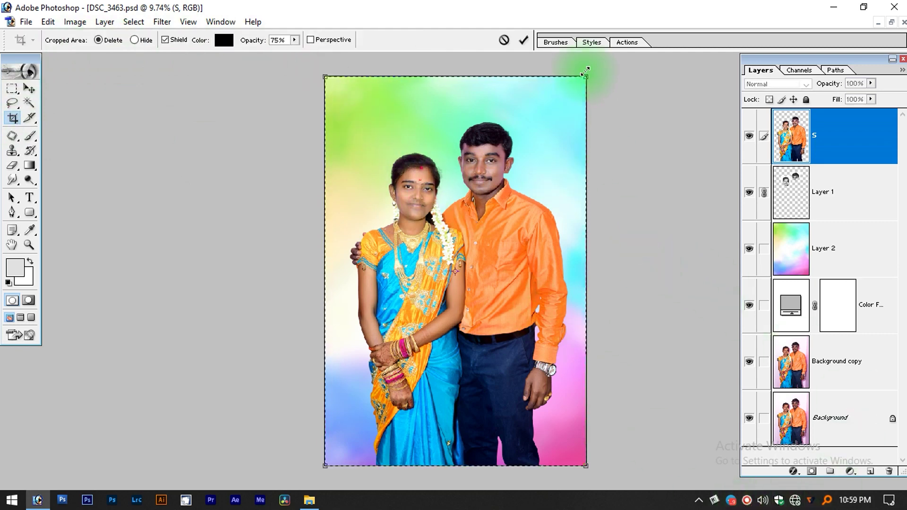
{"action": "left_click_drag", "start_coordinate": [586, 76], "coordinate": [578, 89]}
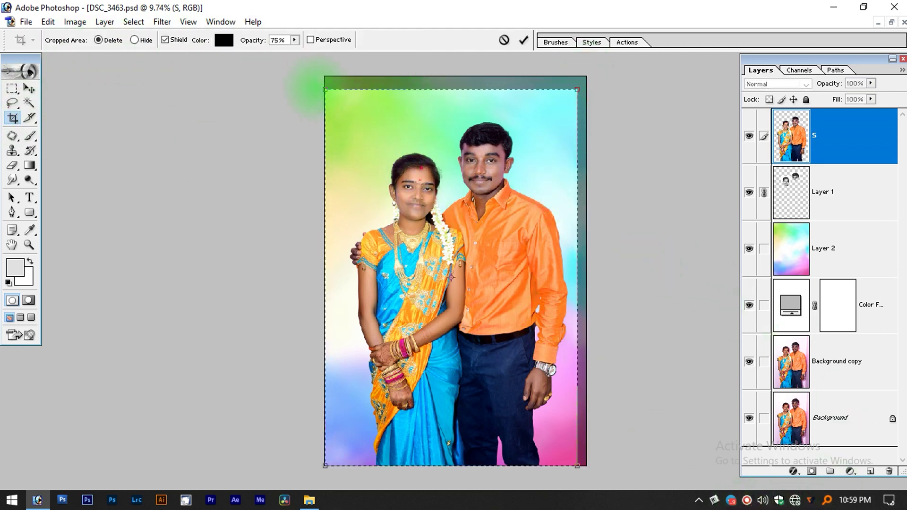
{"action": "left_click_drag", "start_coordinate": [332, 89], "coordinate": [346, 102]}
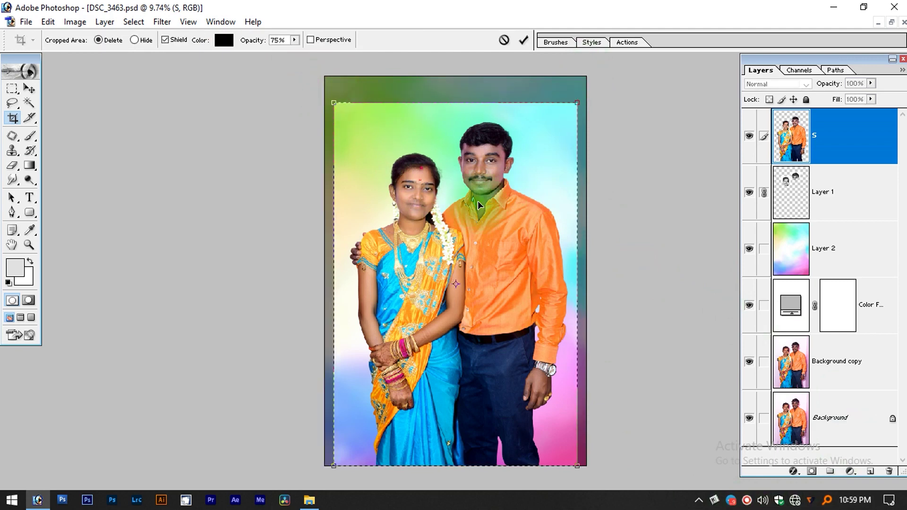
{"action": "key", "text": "Return"}
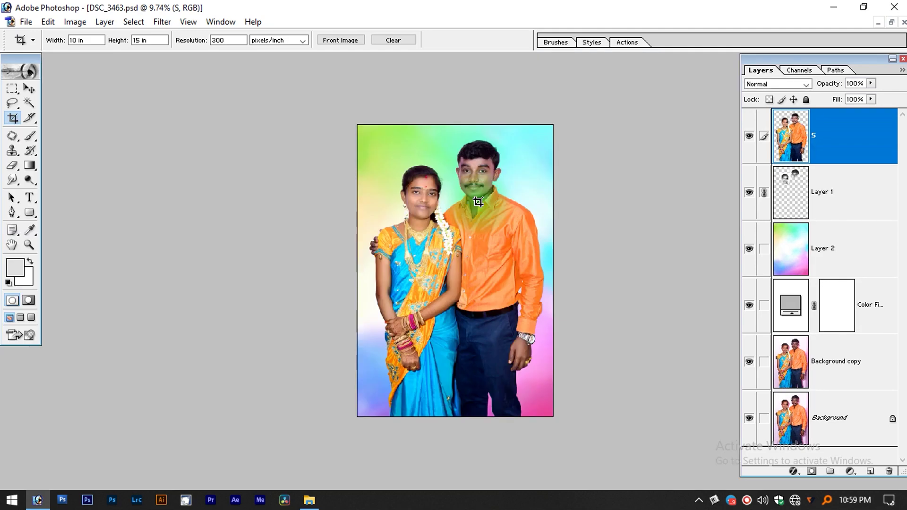
{"action": "key", "text": "ctrl+plus"}
{"action": "key", "text": "Tab"}
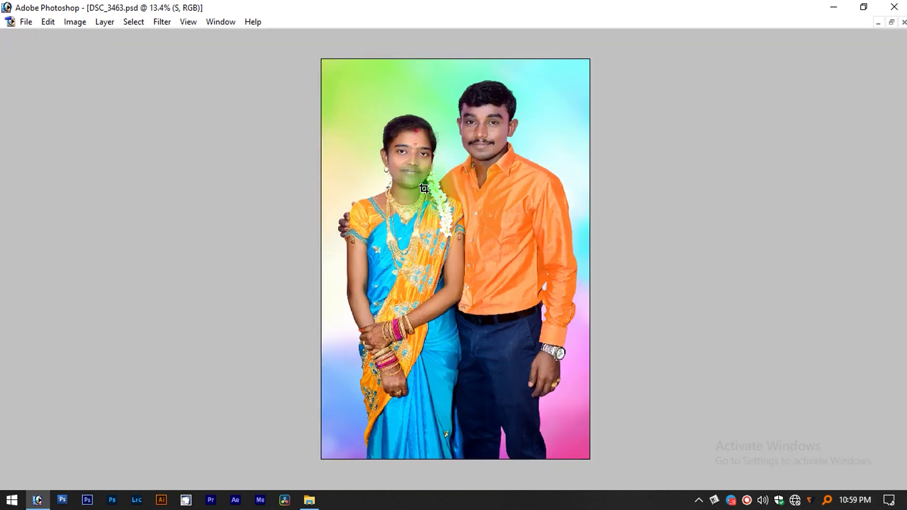
Step: Select the groom's navy trousers and feather the selection edge
{"action": "left_click_drag", "start_coordinate": [532, 269], "coordinate": [330, 71]}
{"action": "scroll", "coordinate": [622, 262], "scroll_direction": "up", "scroll_amount": 5}
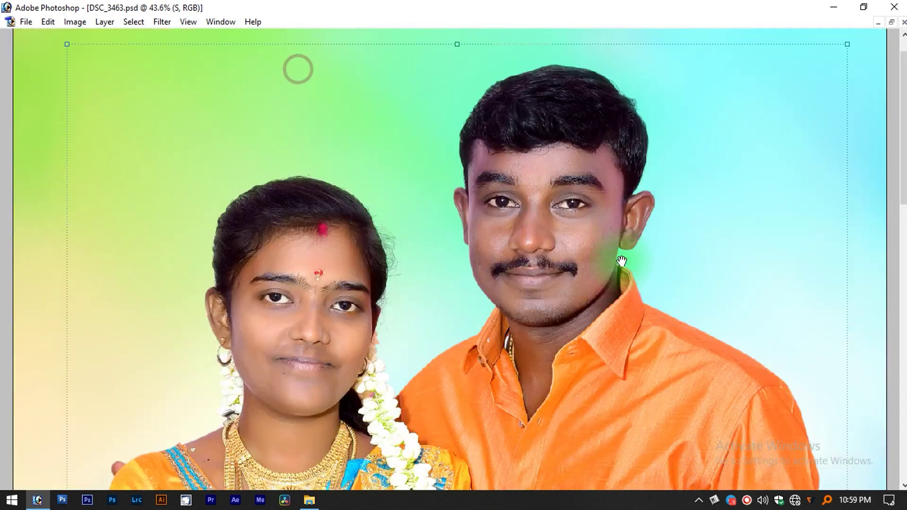
{"action": "scroll", "coordinate": [567, 375], "scroll_direction": "down", "scroll_amount": 1}
{"action": "scroll", "coordinate": [541, 431], "scroll_direction": "down", "scroll_amount": 3}
{"action": "scroll", "coordinate": [527, 345], "scroll_direction": "down", "scroll_amount": 4}
{"action": "scroll", "coordinate": [527, 187], "scroll_direction": "down", "scroll_amount": 1}
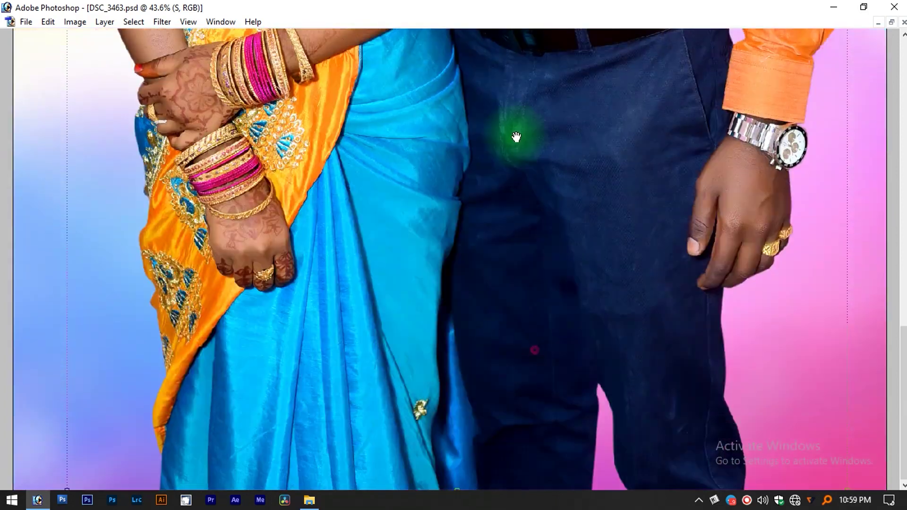
{"action": "left_click_drag", "start_coordinate": [567, 178], "coordinate": [599, 283]}
{"action": "key", "text": "alt+ctrl+d"}
{"action": "key", "text": "Return"}
Step: Darken the trousers with Curves (Input 120, Output 93), then deselect
{"action": "key", "text": "ctrl+m"}
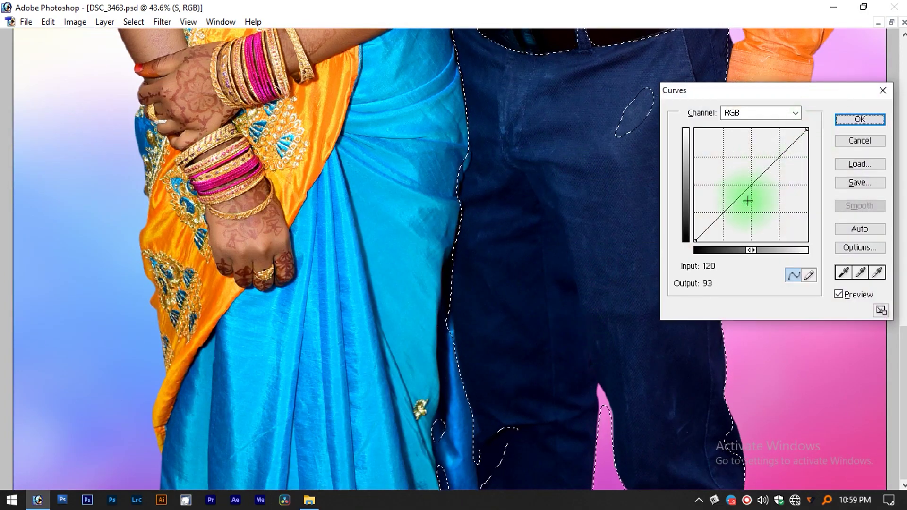
{"action": "left_click_drag", "start_coordinate": [747, 201], "coordinate": [748, 204]}
{"action": "key", "text": "Return"}
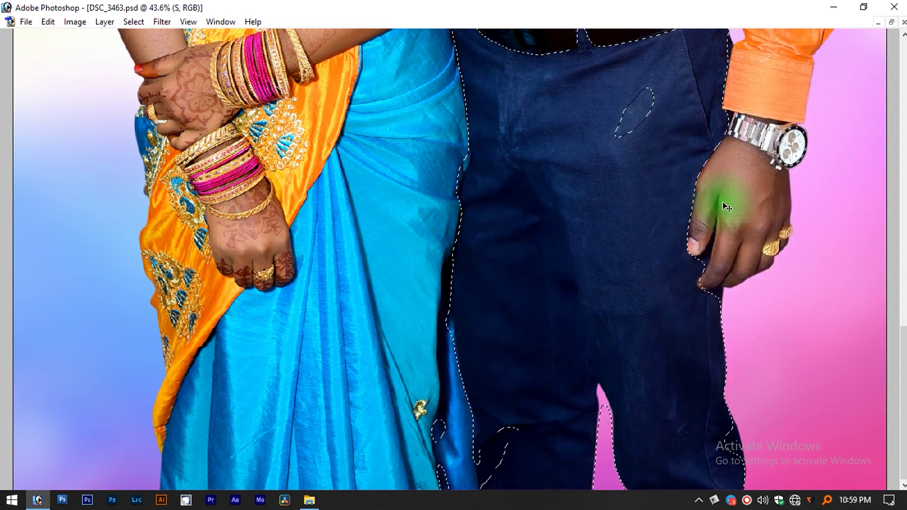
{"action": "key", "text": "ctrl+0"}
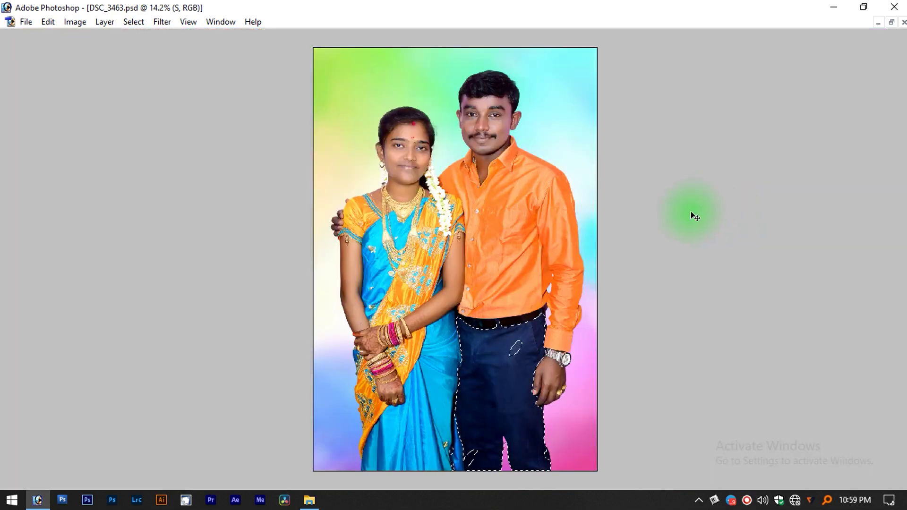
{"action": "key", "text": "ctrl+m"}
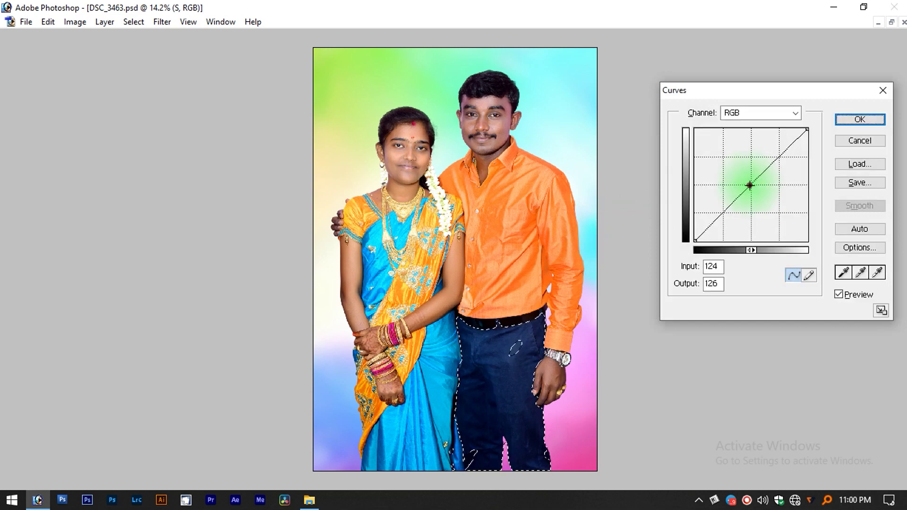
{"action": "key", "text": "Escape"}
{"action": "key", "text": "ctrl+d"}
{"action": "key", "text": "ctrl+t"}
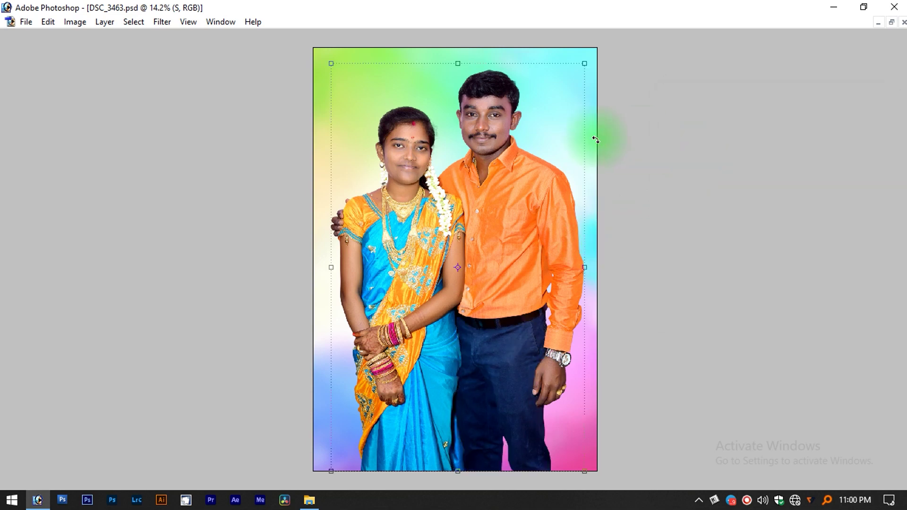
{"action": "key", "text": "Tab"}
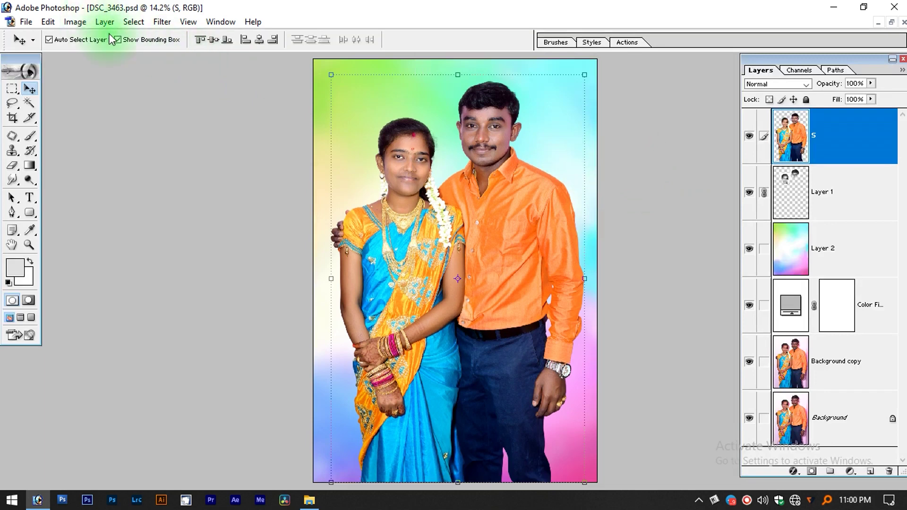
Step: Verify Image Size reads 3000 × 4500 pixels at 300 ppi, then select all
{"action": "key", "text": "alt"}
{"action": "key", "text": "ctrl+alt+i"}
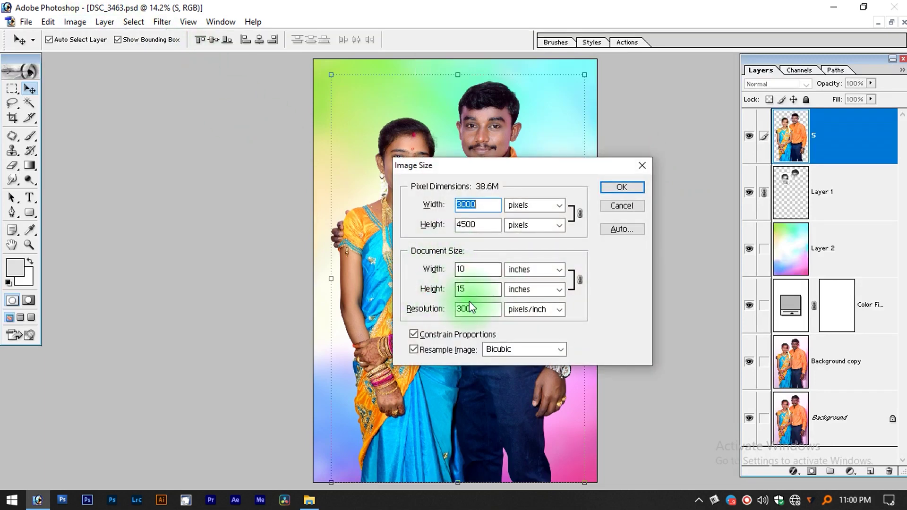
{"action": "key", "text": "Return"}
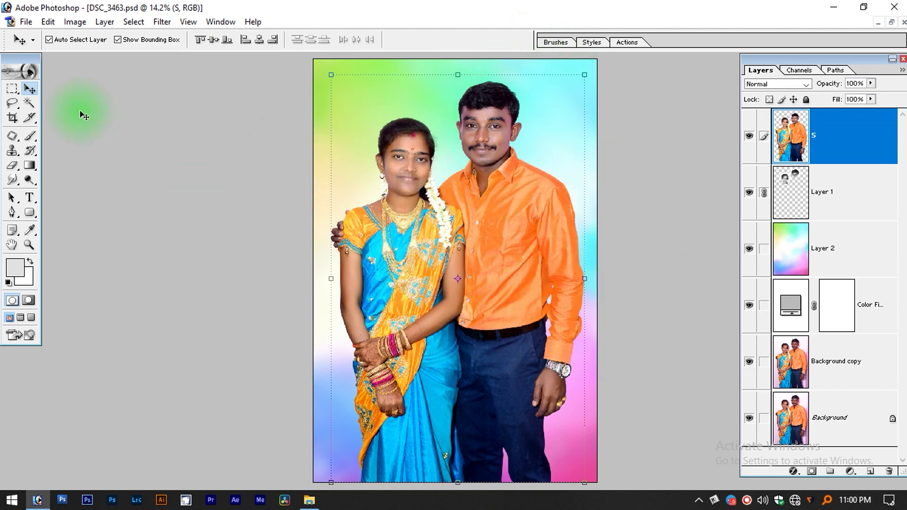
{"action": "key", "text": "ctrl+a"}
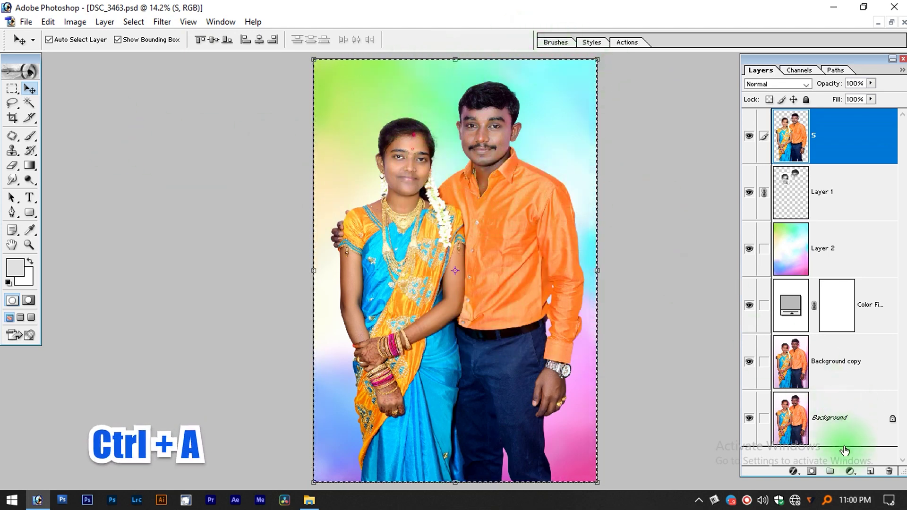
Step: On a new Layer 3, stroke the canvas with a 150 px white inside border
{"action": "key", "text": "ctrl+minus"}
{"action": "left_click", "coordinate": [874, 471]}
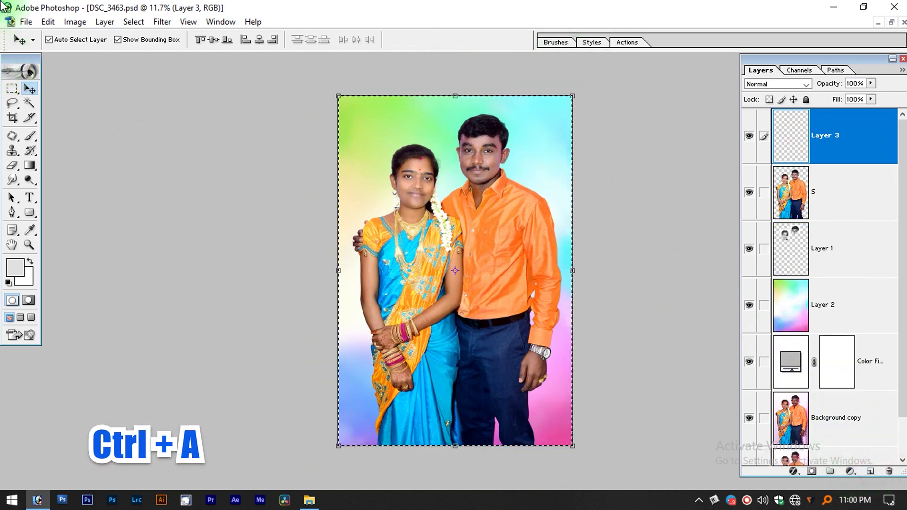
{"action": "left_click", "coordinate": [48, 22]}
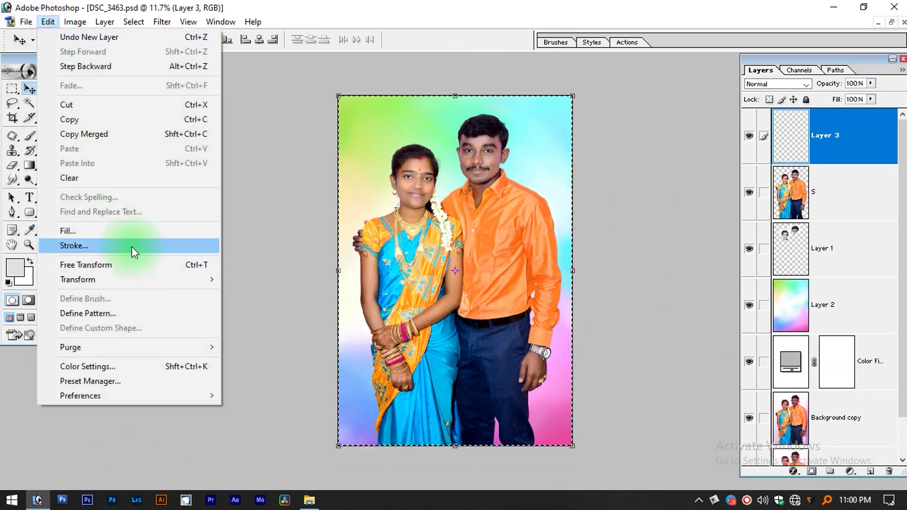
{"action": "left_click", "coordinate": [132, 245]}
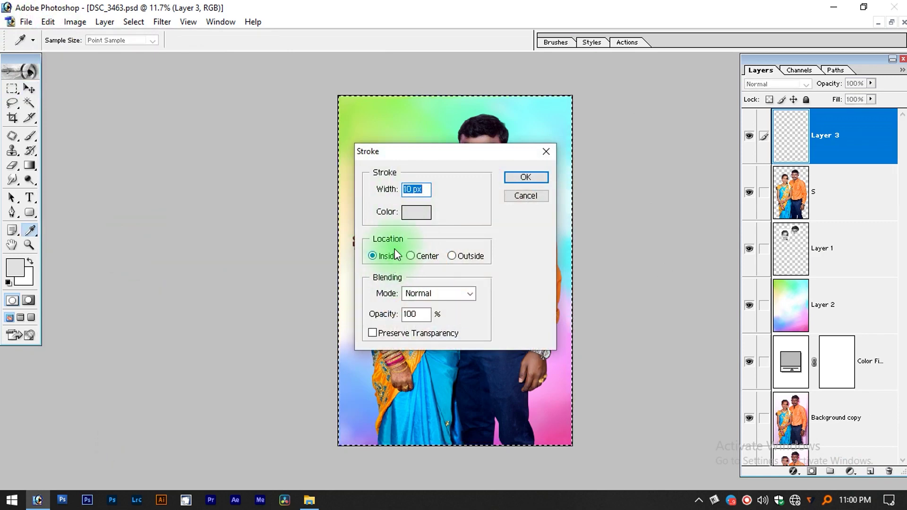
{"action": "left_click", "coordinate": [408, 215]}
{"action": "key", "text": "Return"}
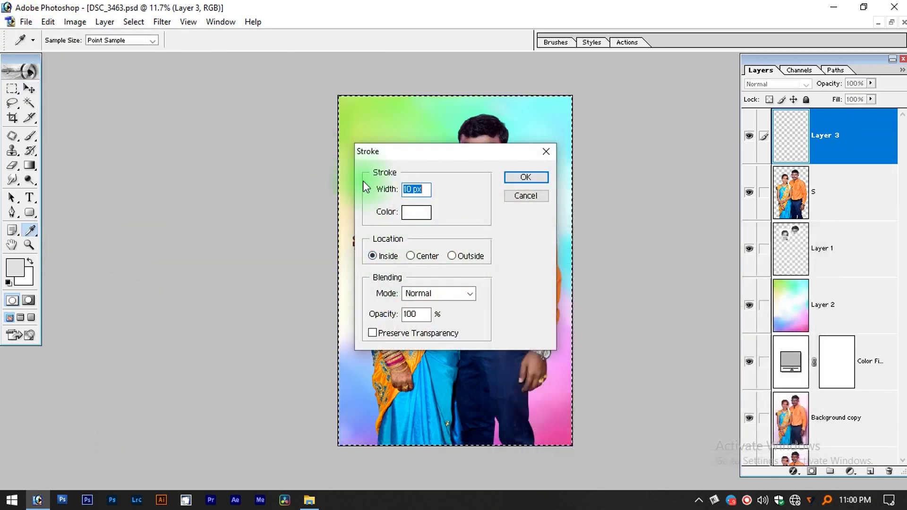
{"action": "type", "text": "150"}
{"action": "key", "text": "Return"}
{"action": "key", "text": "v"}
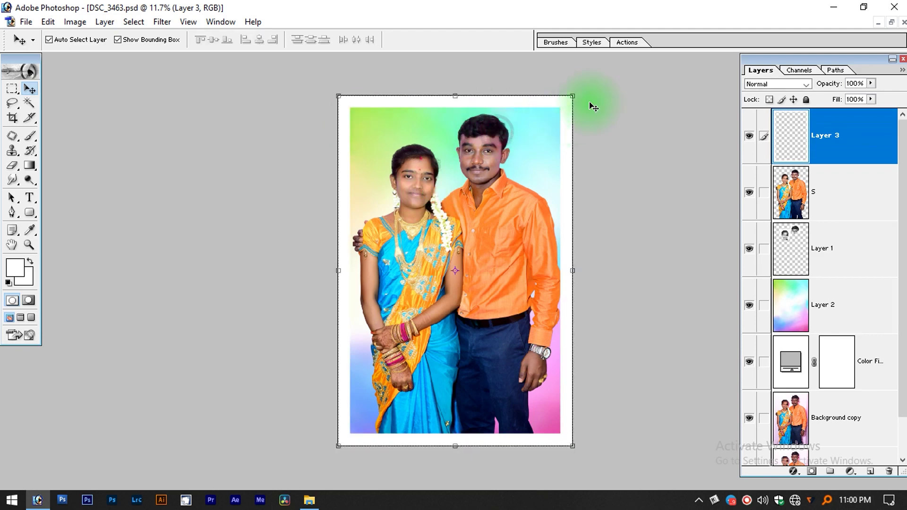
{"action": "left_click_drag", "start_coordinate": [573, 96], "coordinate": [569, 104]}
Step: Scale layer S to about 92.6% and nudge it slightly down inside the border
{"action": "key", "text": "Escape"}
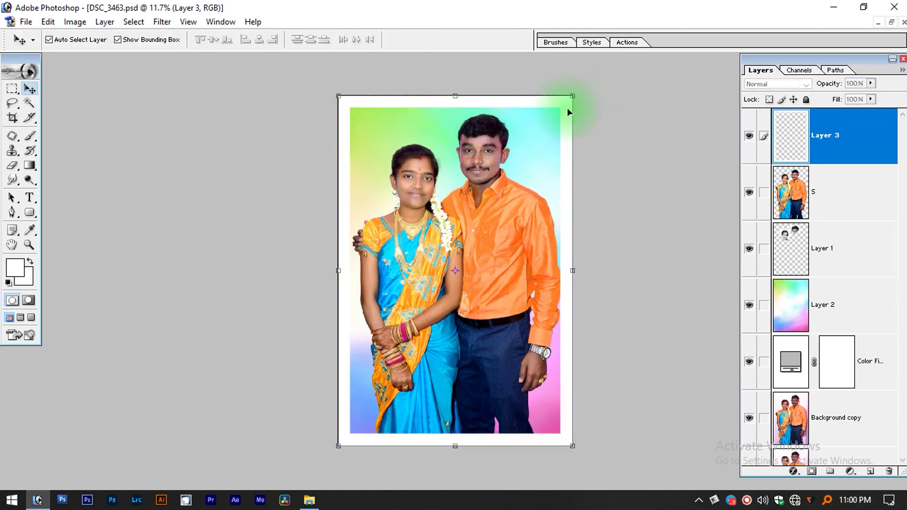
{"action": "left_click", "coordinate": [506, 219]}
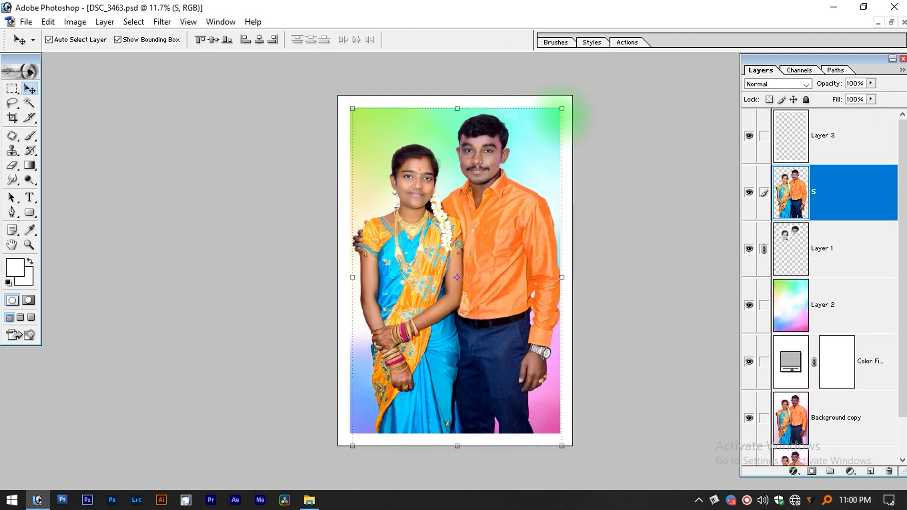
{"action": "left_click_drag", "start_coordinate": [573, 95], "coordinate": [561, 125]}
{"action": "left_click_drag", "start_coordinate": [509, 217], "coordinate": [509, 221]}
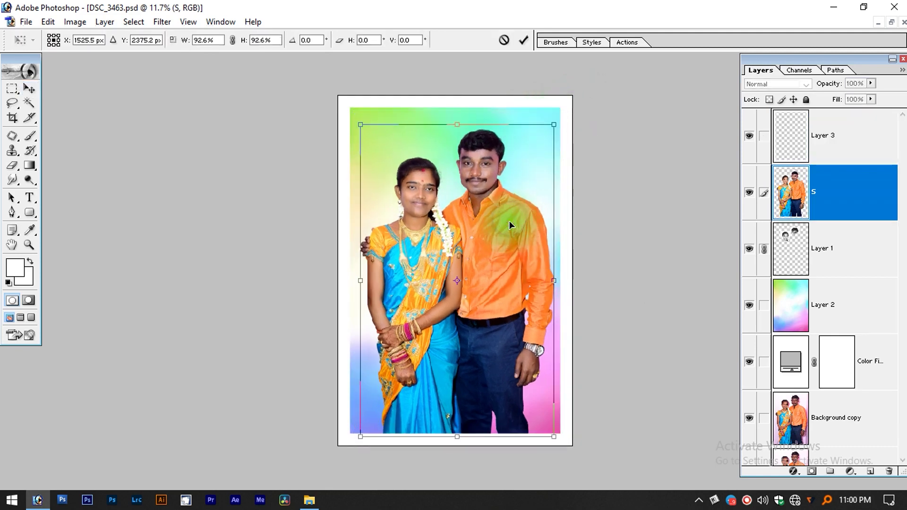
{"action": "key", "text": "Return"}
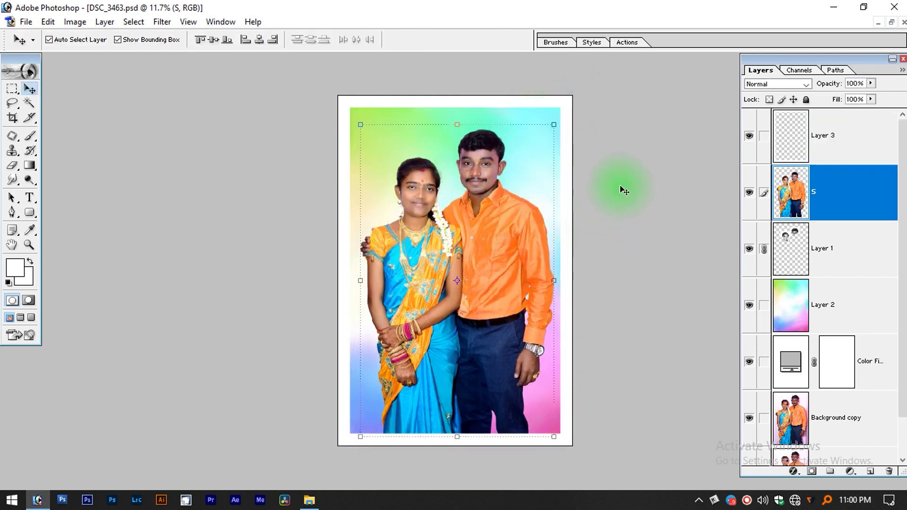
{"action": "left_click", "coordinate": [275, 219]}
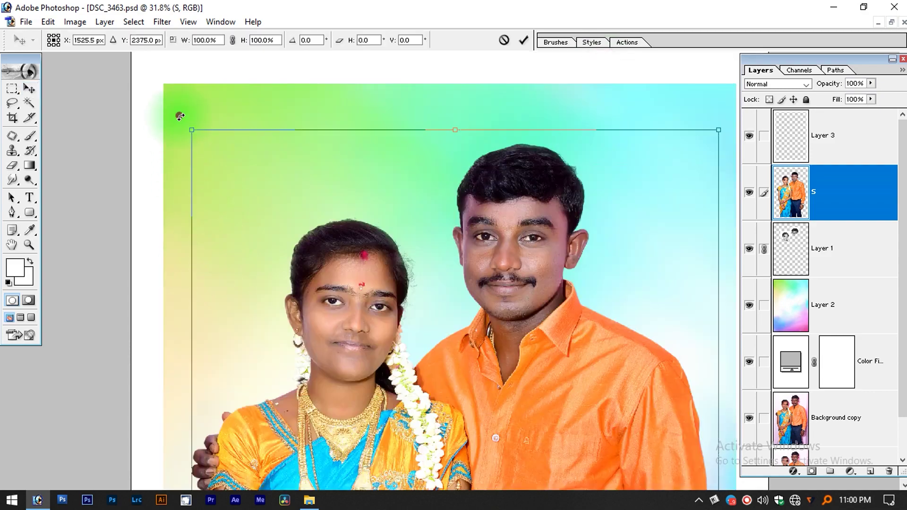
{"action": "scroll", "coordinate": [199, 265], "scroll_direction": "down", "scroll_amount": 5}
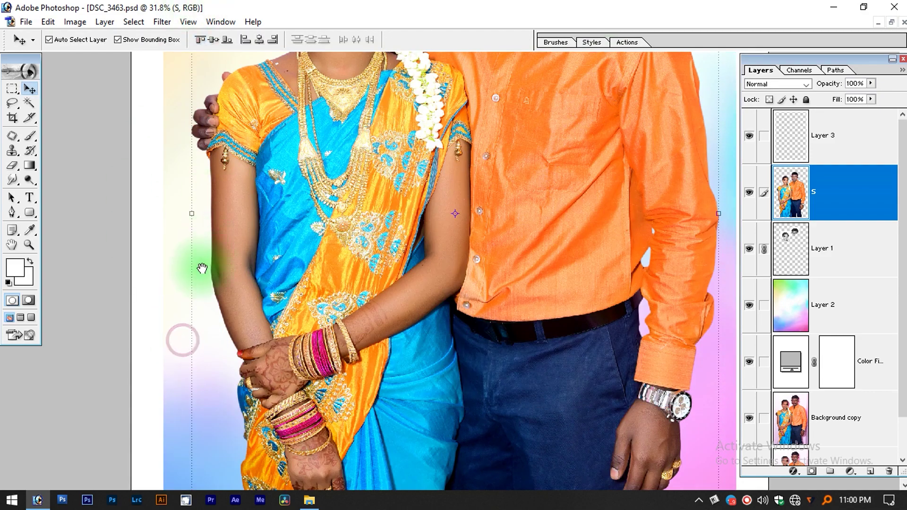
{"action": "scroll", "coordinate": [193, 284], "scroll_direction": "down", "scroll_amount": 3}
{"action": "scroll", "coordinate": [237, 269], "scroll_direction": "down", "scroll_amount": 1}
{"action": "key", "text": "ctrl+0"}
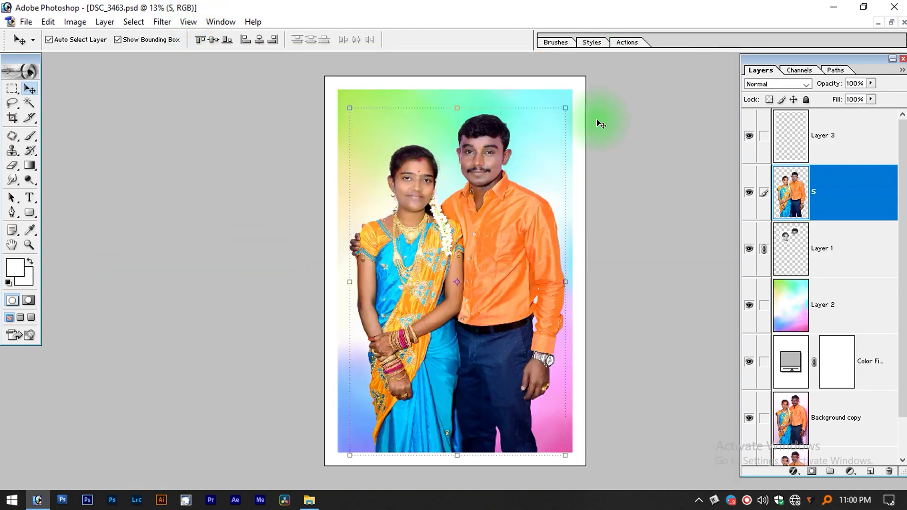
{"action": "left_click", "coordinate": [576, 81]}
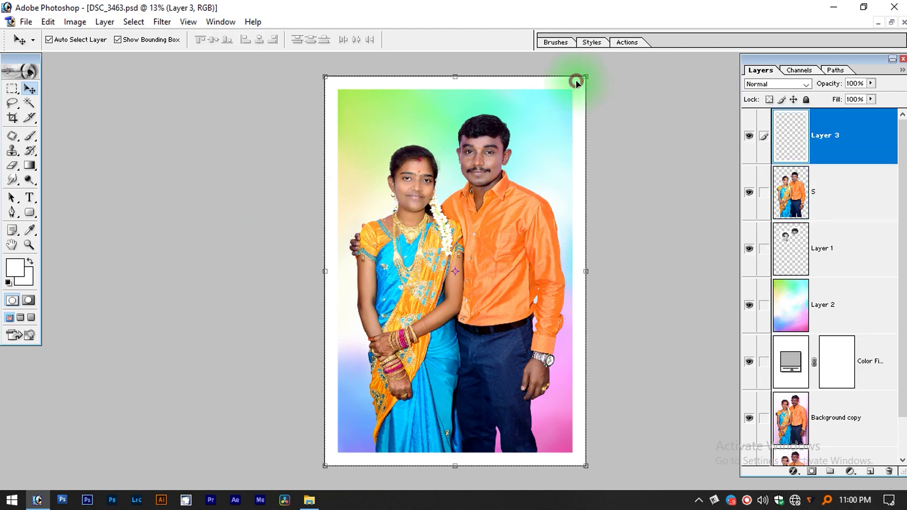
Step: Give Layer 3 a Drop Shadow with Distance 0, Size 46 and slightly higher opacity
{"action": "double_click", "coordinate": [859, 156]}
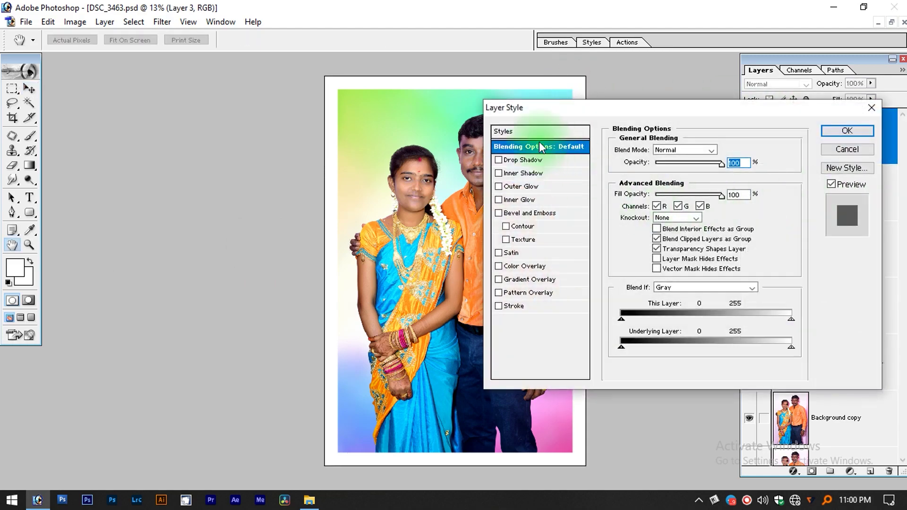
{"action": "left_click", "coordinate": [523, 161]}
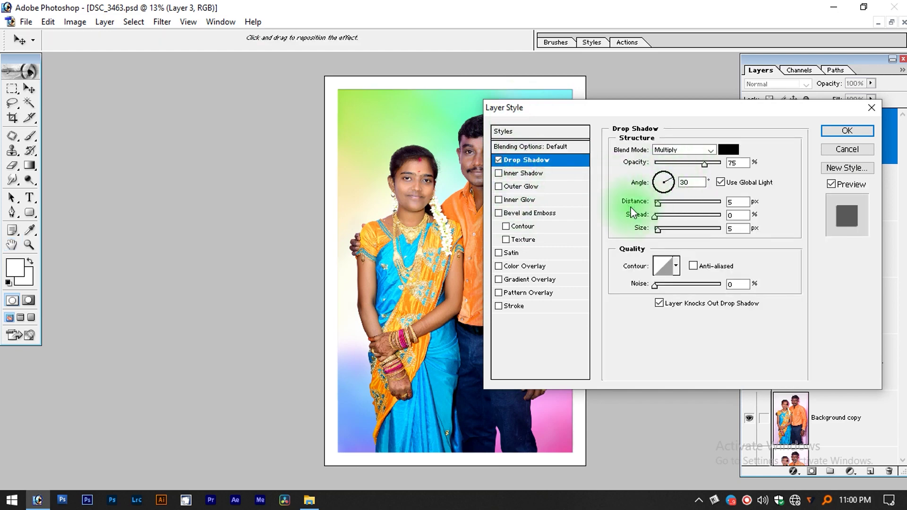
{"action": "left_click_drag", "start_coordinate": [657, 202], "coordinate": [672, 232]}
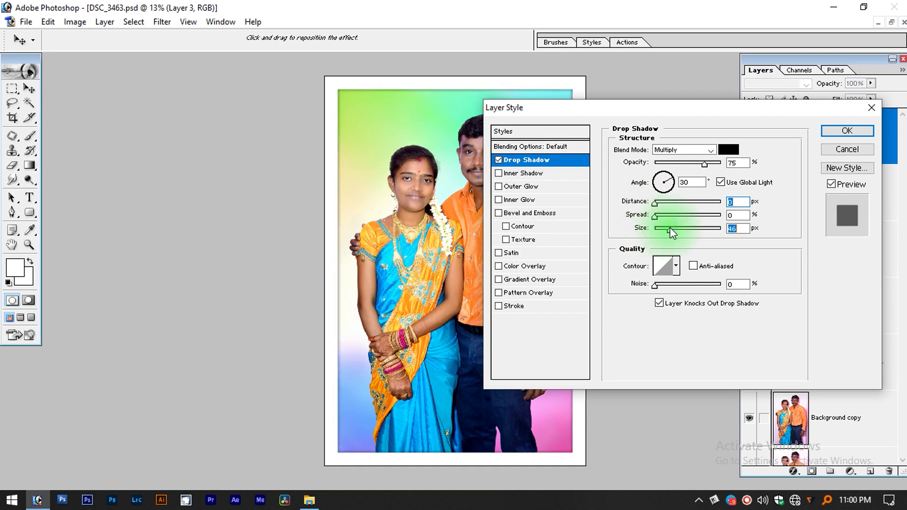
{"action": "left_click_drag", "start_coordinate": [704, 166], "coordinate": [710, 167]}
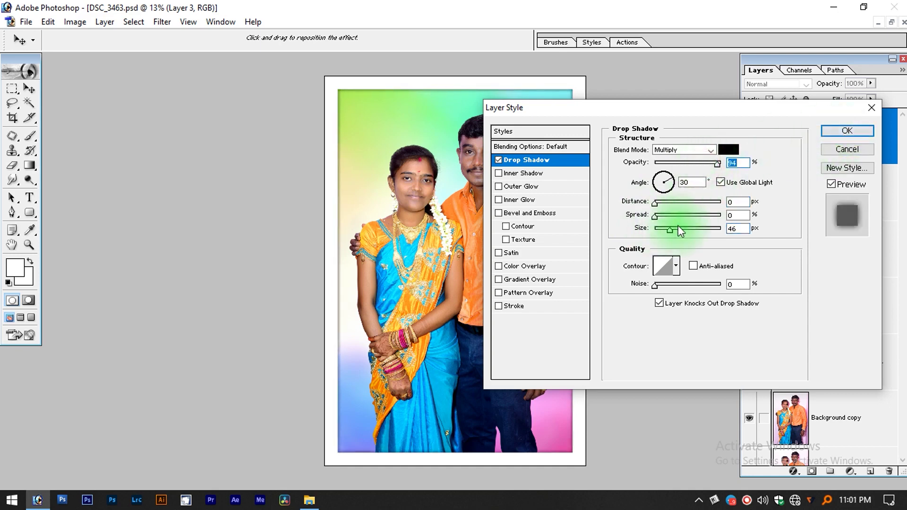
{"action": "left_click", "coordinate": [847, 132]}
{"action": "left_click", "coordinate": [443, 91]}
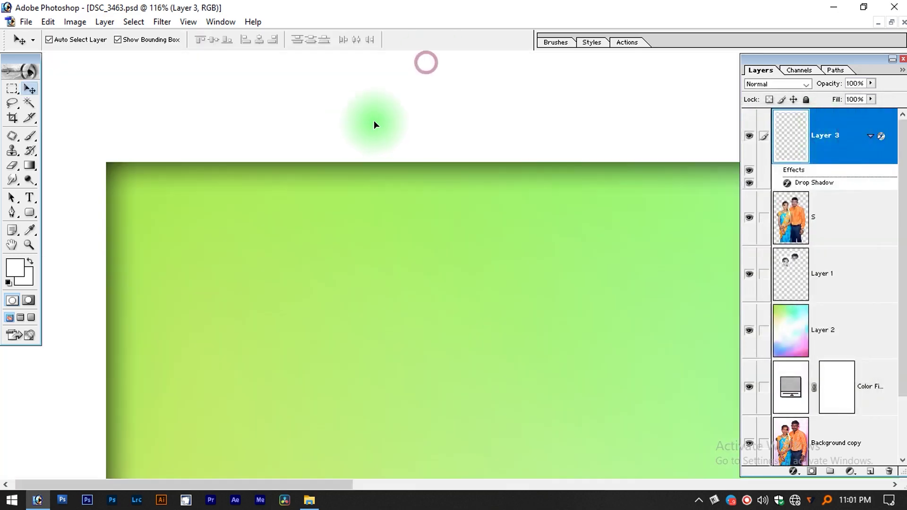
{"action": "left_click", "coordinate": [183, 274]}
{"action": "key", "text": "ctrl+0"}
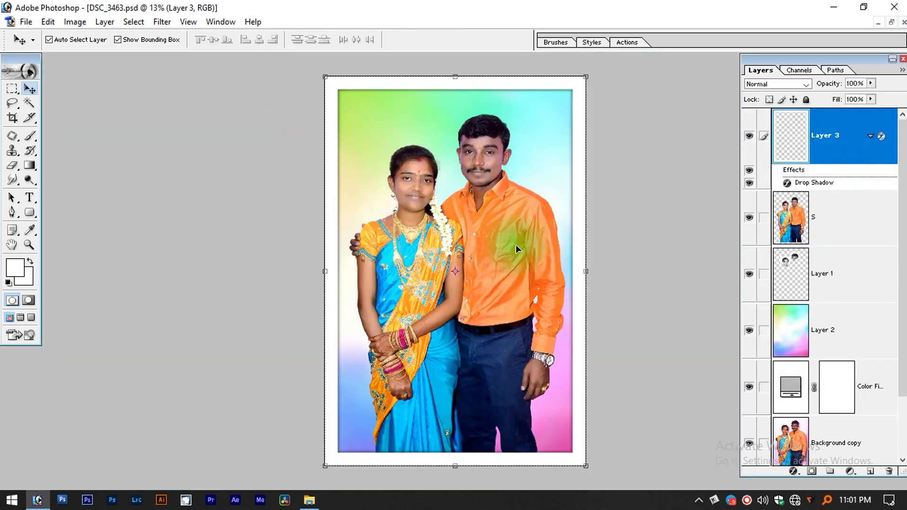
{"action": "left_click_drag", "start_coordinate": [378, 343], "coordinate": [591, 449]}
{"action": "key", "text": "Tab"}
{"action": "key", "text": "ctrl+0"}
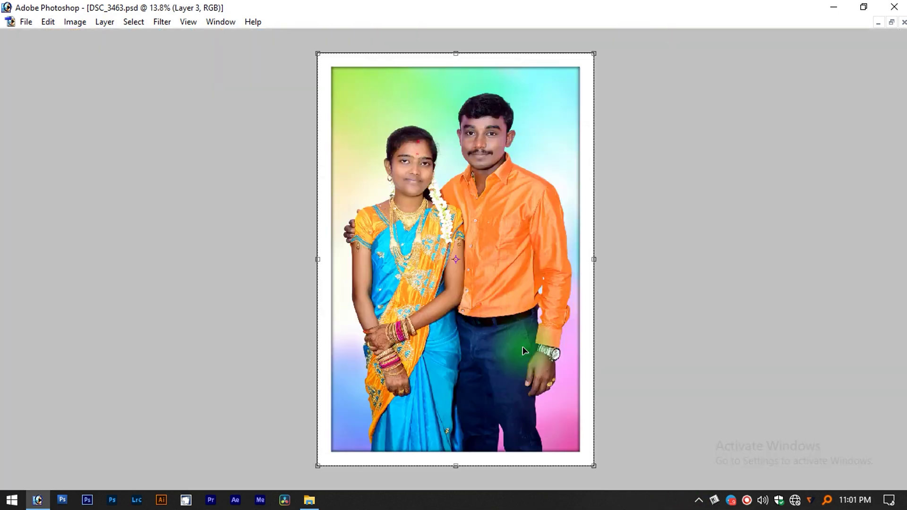
Step: Toggle the composite layers off and on to compare with the original photo
{"action": "key", "text": "f"}
{"action": "key", "text": "f"}
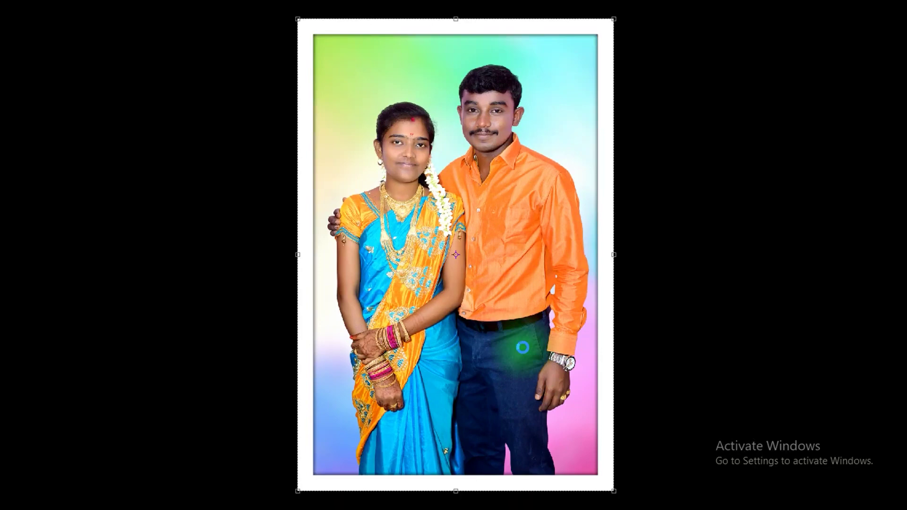
{"action": "key", "text": "Tab"}
{"action": "scroll", "coordinate": [881, 304], "scroll_direction": "down", "scroll_amount": 3}
{"action": "scroll", "coordinate": [850, 331], "scroll_direction": "down", "scroll_amount": 2}
{"action": "left_click", "coordinate": [751, 438], "text": "alt"}
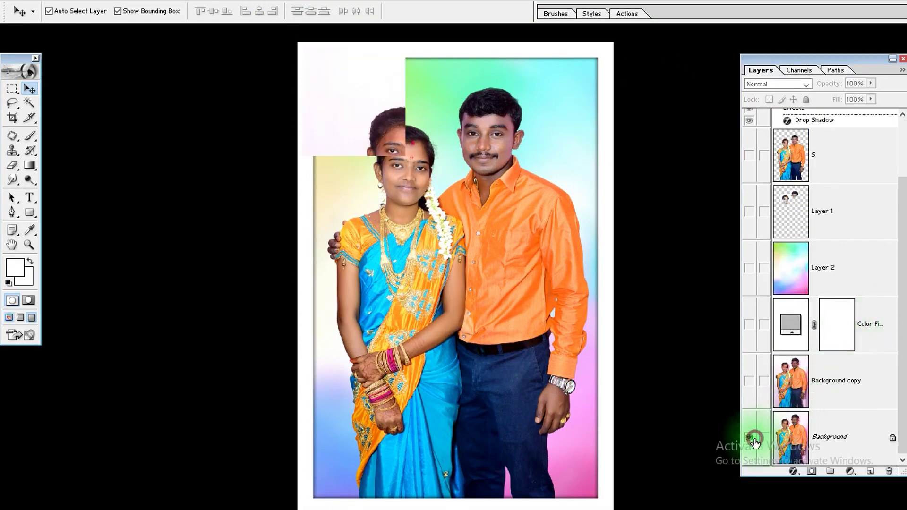
{"action": "left_click", "coordinate": [751, 438], "text": "alt"}
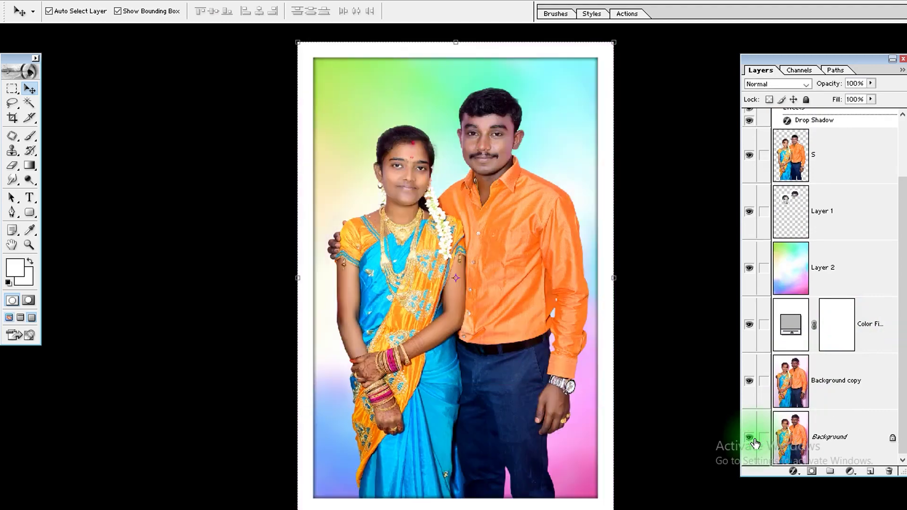
Step: Close 50 BACKGROUNDS.psd without saving changes
{"action": "key", "text": "f"}
{"action": "key", "text": "f"}
{"action": "key", "text": "ctrl+w"}
{"action": "key", "text": "n"}
{"action": "key", "text": "alt+Tab"}
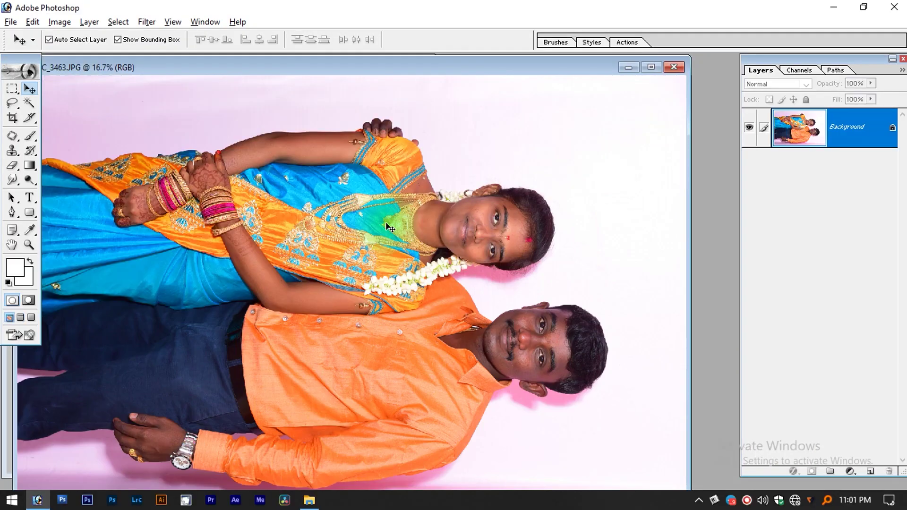
Step: Rotate the DSC_3463.JPG canvas upright and fit it on screen
{"action": "key", "text": "alt+i"}
{"action": "key", "text": "e"}
{"action": "key", "text": "0"}
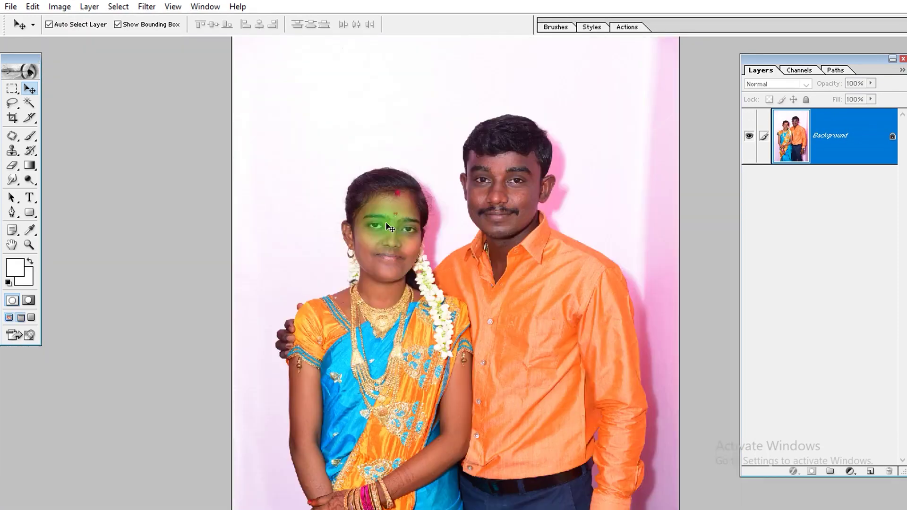
{"action": "key", "text": "ctrl+0"}
Step: Arrange the original JPG and DSC_3463.psd composite windows side by side
{"action": "key", "text": "f"}
{"action": "key", "text": "f"}
{"action": "key", "text": "f"}
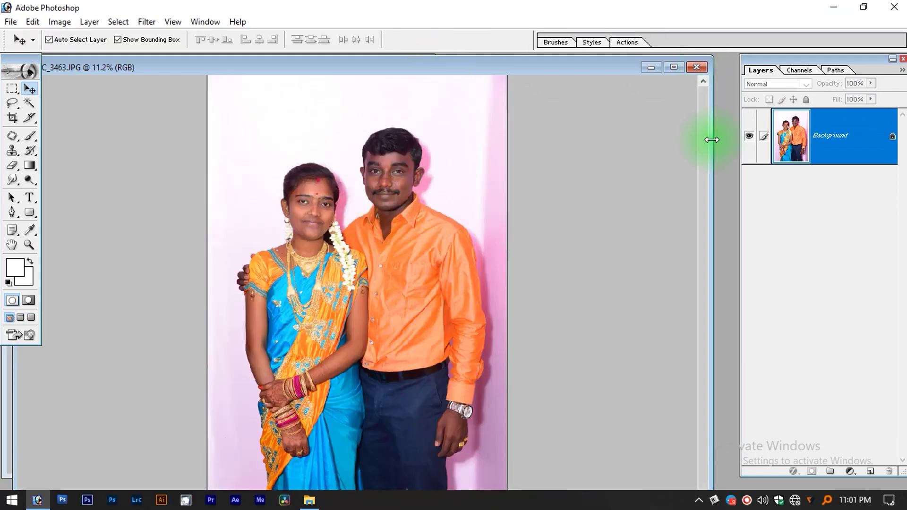
{"action": "left_click_drag", "start_coordinate": [710, 188], "coordinate": [356, 199]}
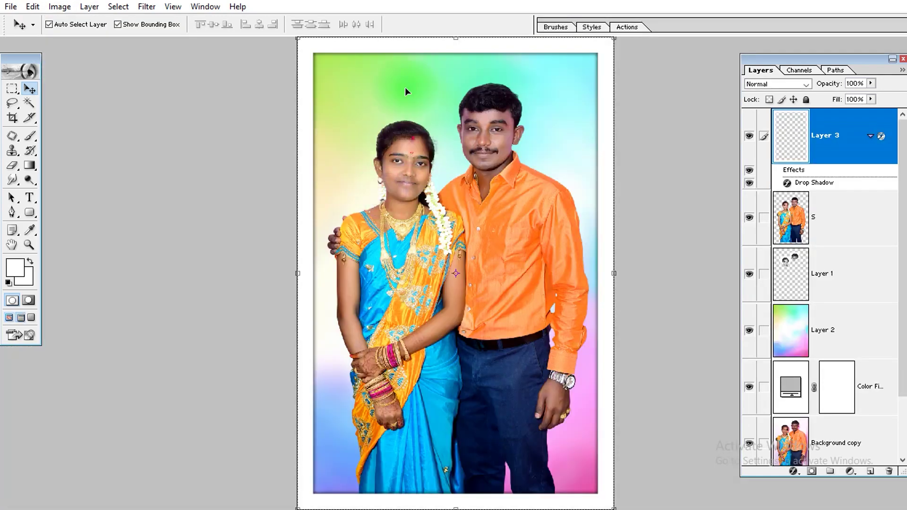
{"action": "key", "text": "f"}
{"action": "key", "text": "f"}
{"action": "mouse_move", "coordinate": [341, 70]}
{"action": "left_mouse_down"}
{"action": "mouse_move", "coordinate": [521, 75]}
{"action": "mouse_move", "coordinate": [616, 62]}
{"action": "left_mouse_up"}
{"action": "key", "text": "f"}
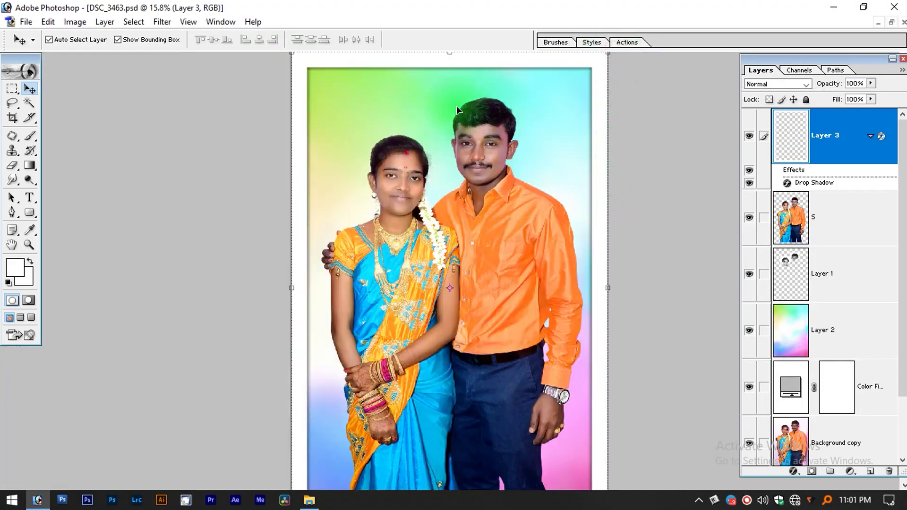
{"action": "key", "text": "f"}
{"action": "key", "text": "f"}
{"action": "left_click_drag", "start_coordinate": [472, 64], "coordinate": [410, 64]}
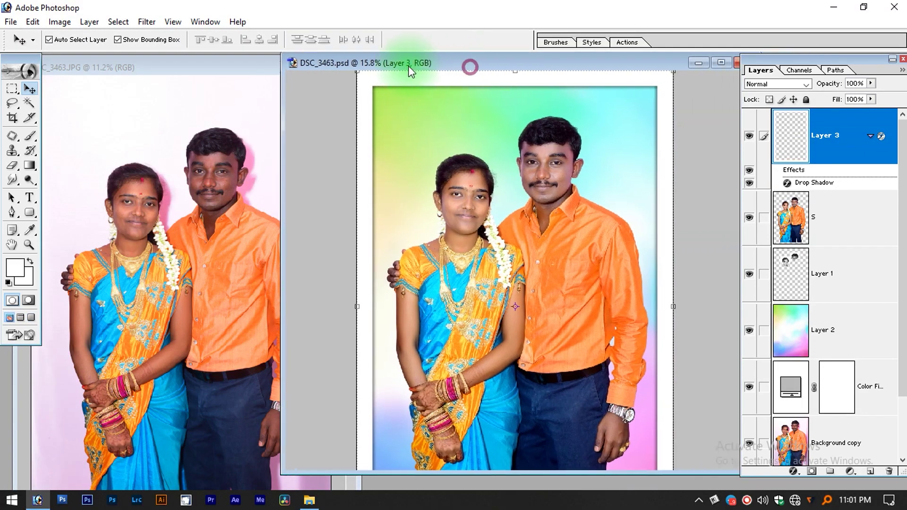
{"action": "left_click_drag", "start_coordinate": [452, 210], "coordinate": [563, 205]}
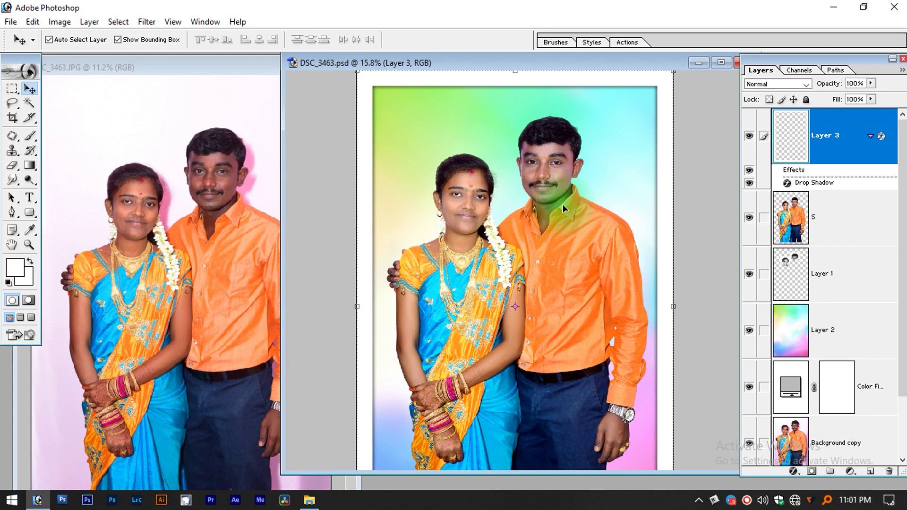
Step: Zoom in on the couple's faces, then show the whole composite fitted in full-screen view
{"action": "scroll", "coordinate": [563, 204], "scroll_direction": "down", "scroll_amount": 2}
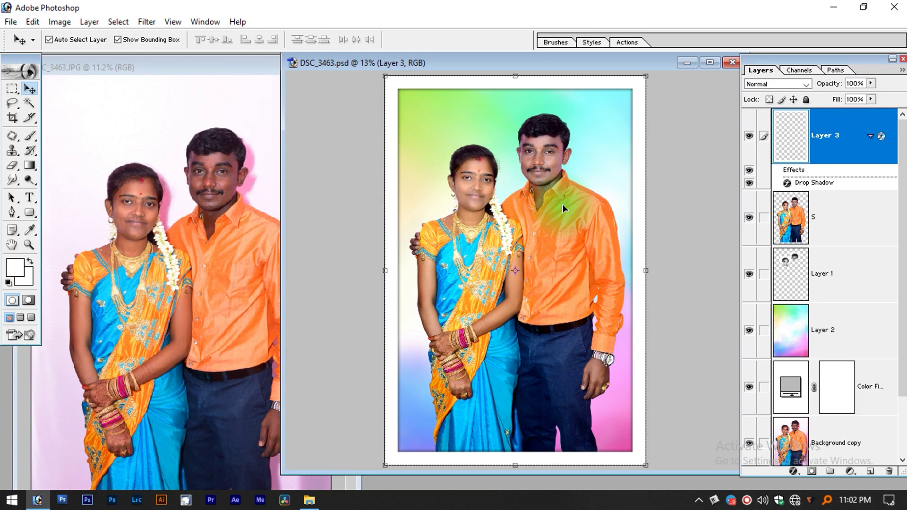
{"action": "mouse_move", "coordinate": [462, 137]}
{"action": "left_mouse_down"}
{"action": "mouse_move", "coordinate": [541, 264]}
{"action": "mouse_move", "coordinate": [529, 337]}
{"action": "left_mouse_up"}
{"action": "key", "text": "f"}
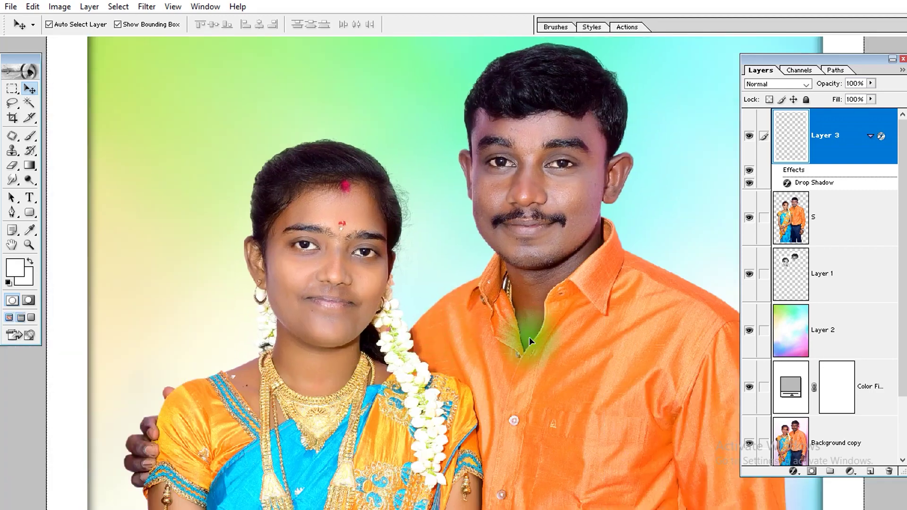
{"action": "key", "text": "ctrl+0"}
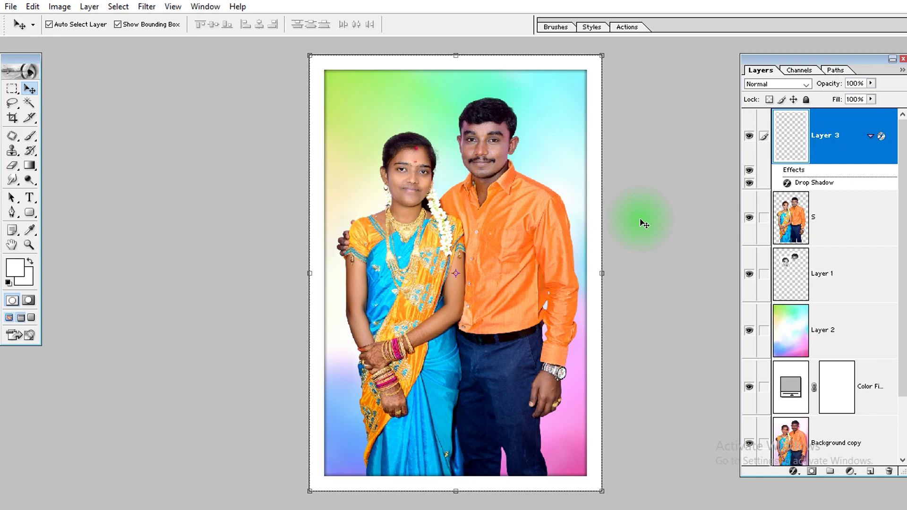
{"action": "left_click", "coordinate": [483, 176]}
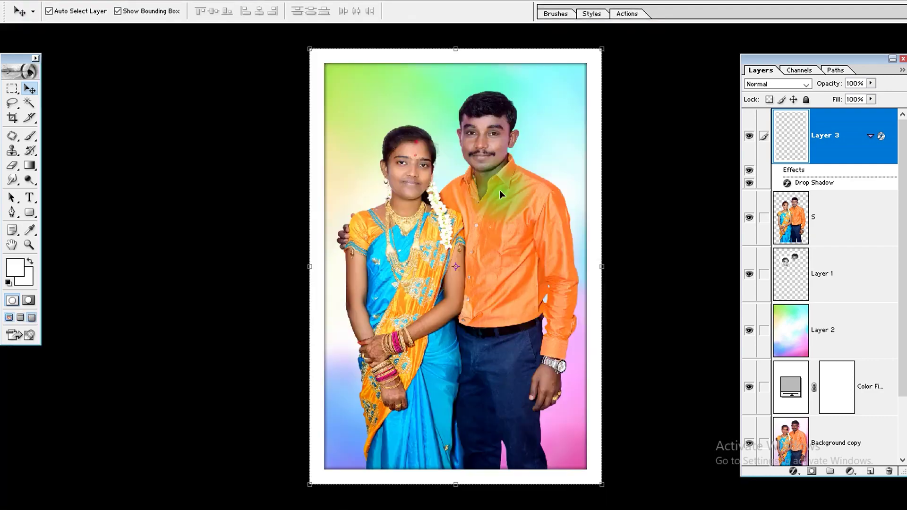
Step: Zoom in on the bride's face and pan across to the groom's face and neck
{"action": "left_click", "coordinate": [355, 91]}
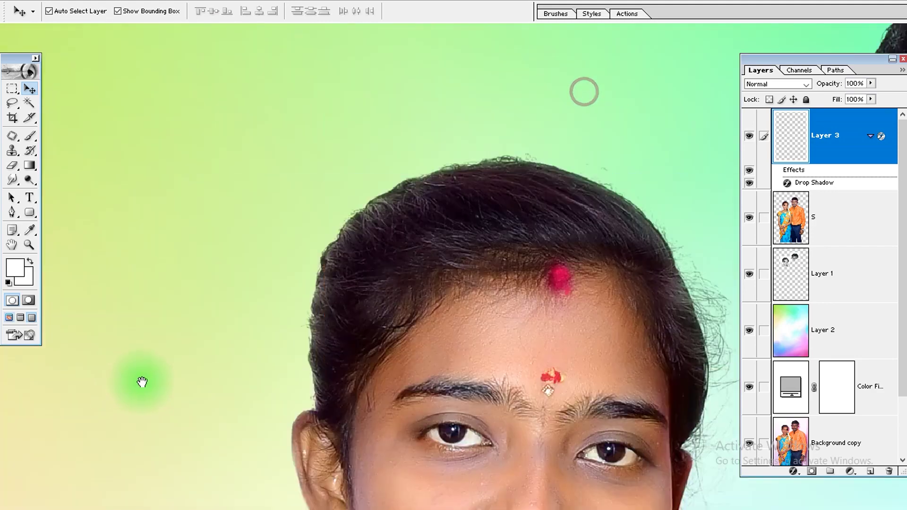
{"action": "left_click_drag", "start_coordinate": [143, 382], "coordinate": [196, 253]}
{"action": "left_click_drag", "start_coordinate": [304, 300], "coordinate": [250, 281]}
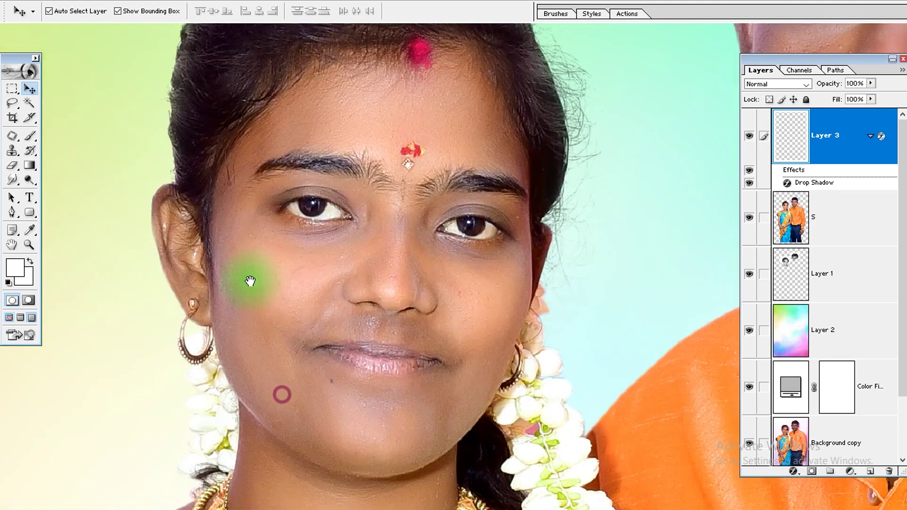
{"action": "mouse_move", "coordinate": [405, 172]}
{"action": "left_mouse_down"}
{"action": "mouse_move", "coordinate": [290, 254]}
{"action": "mouse_move", "coordinate": [331, 371]}
{"action": "mouse_move", "coordinate": [381, 290]}
{"action": "left_mouse_up"}
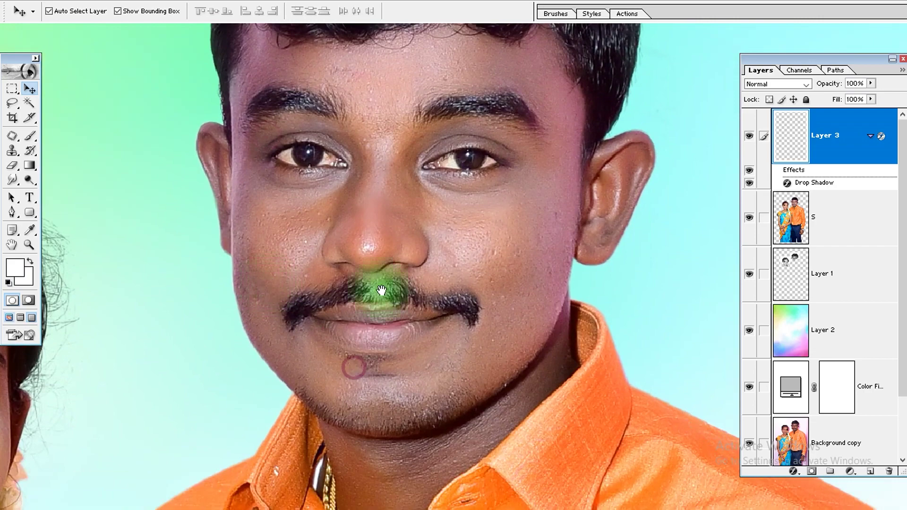
{"action": "mouse_move", "coordinate": [585, 315]}
{"action": "left_mouse_down"}
{"action": "mouse_move", "coordinate": [421, 232]}
{"action": "mouse_move", "coordinate": [573, 263]}
{"action": "left_mouse_up"}
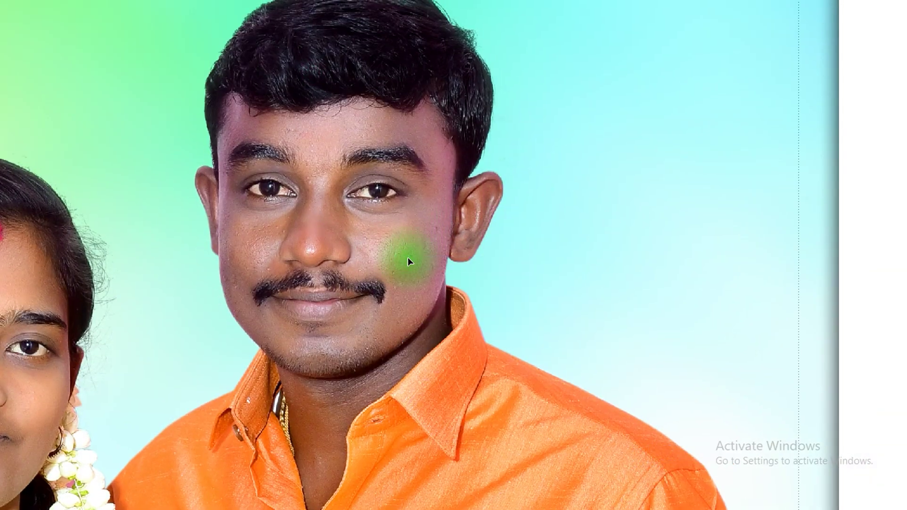
Step: Raise the photo's saturation to +18 with Hue/Saturation
{"action": "key", "text": "ctrl+u"}
{"action": "key", "text": "Tab"}
{"action": "key", "text": "Up"}
{"action": "key", "text": "Up"}
{"action": "key", "text": "Up"}
{"action": "key", "text": "Up"}
{"action": "key", "text": "Up"}
{"action": "key", "text": "Up"}
{"action": "key", "text": "Up"}
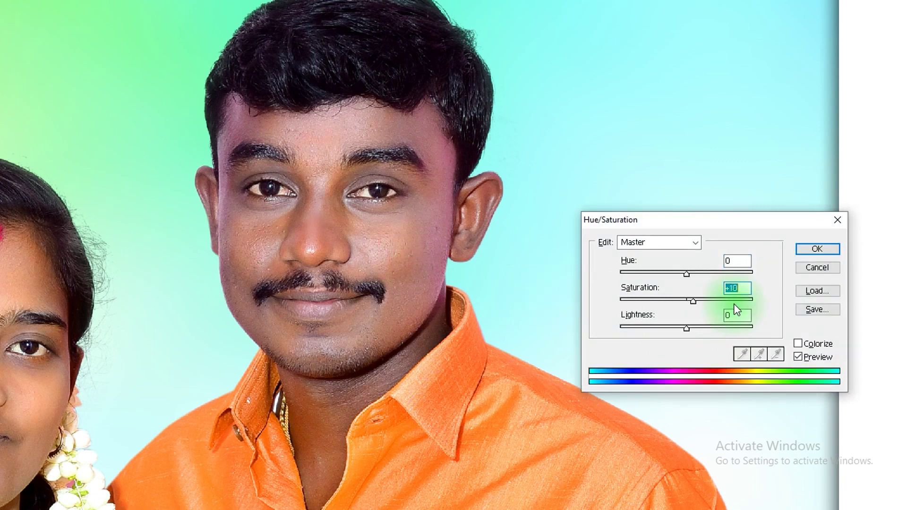
{"action": "key", "text": "Return"}
Step: Review the boosted photo at fit-to-screen and 100% zoom, then return to standard view
{"action": "key", "text": "ctrl+0"}
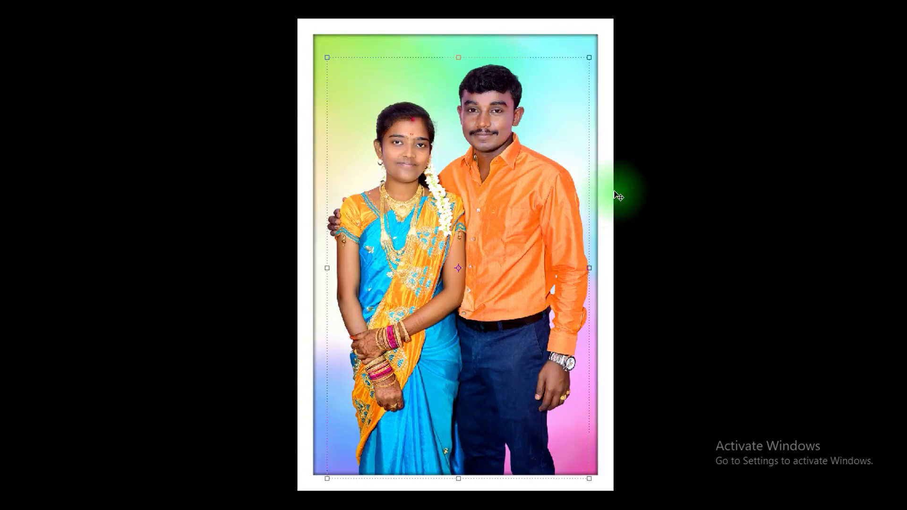
{"action": "key", "text": "ctrl+1"}
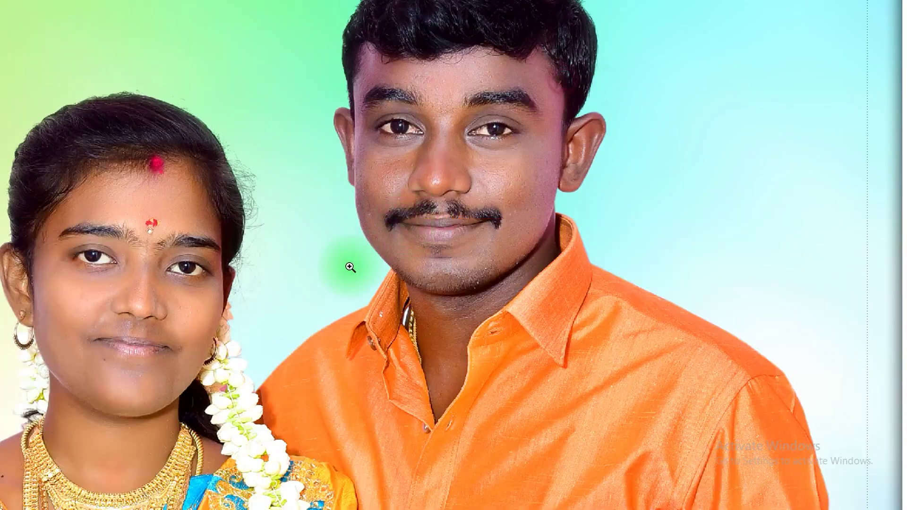
{"action": "key", "text": "ctrl+0"}
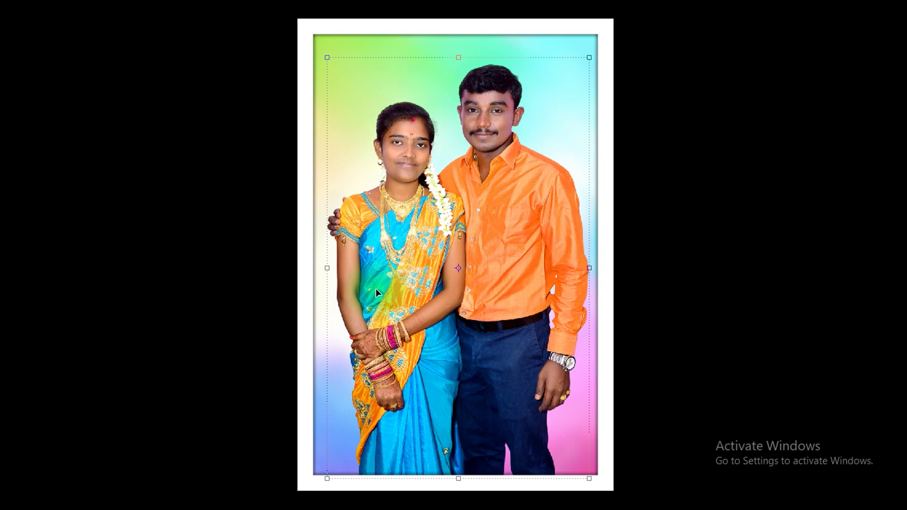
{"action": "key", "text": "f"}
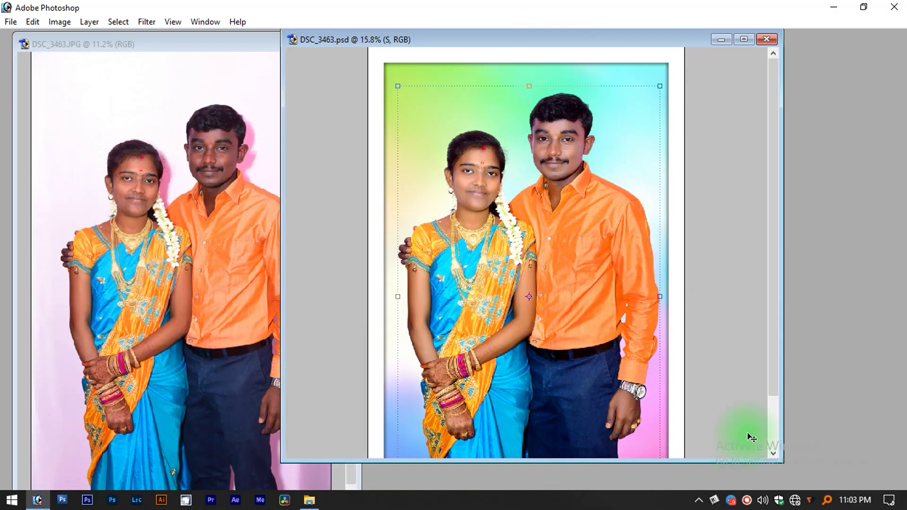